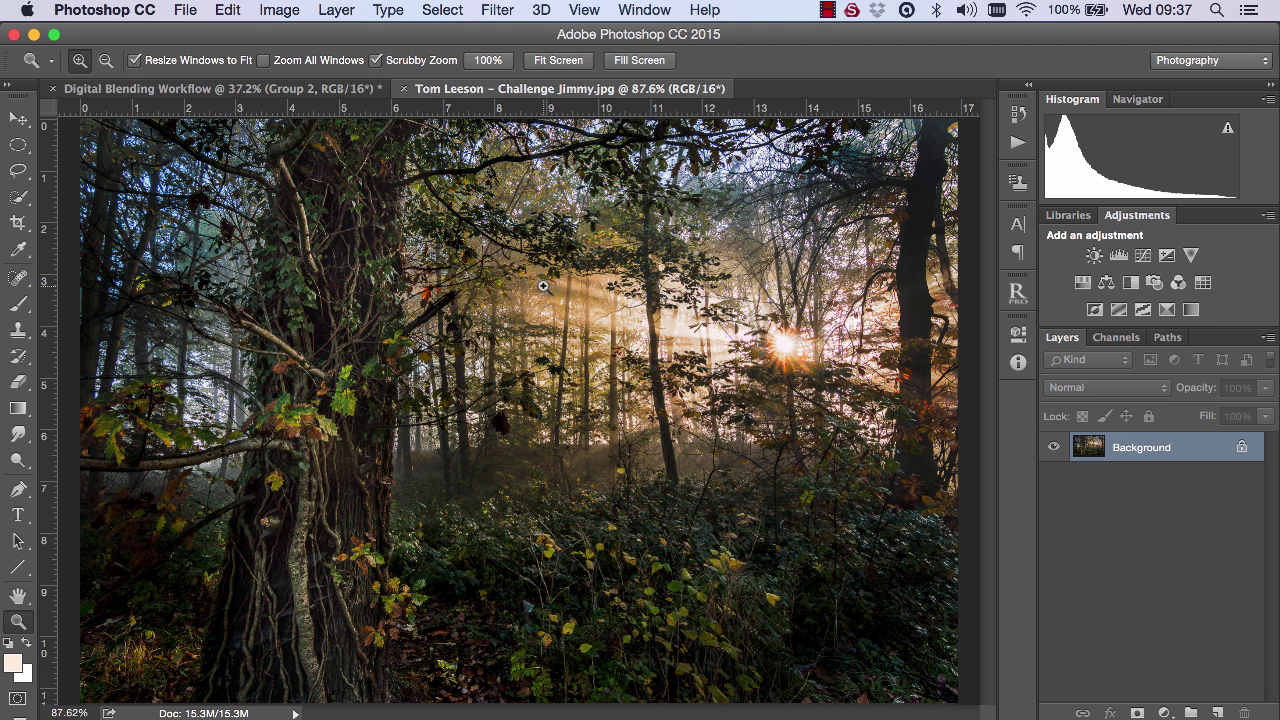
- Switch to the Digital Blending Workflow document
click(243, 92)
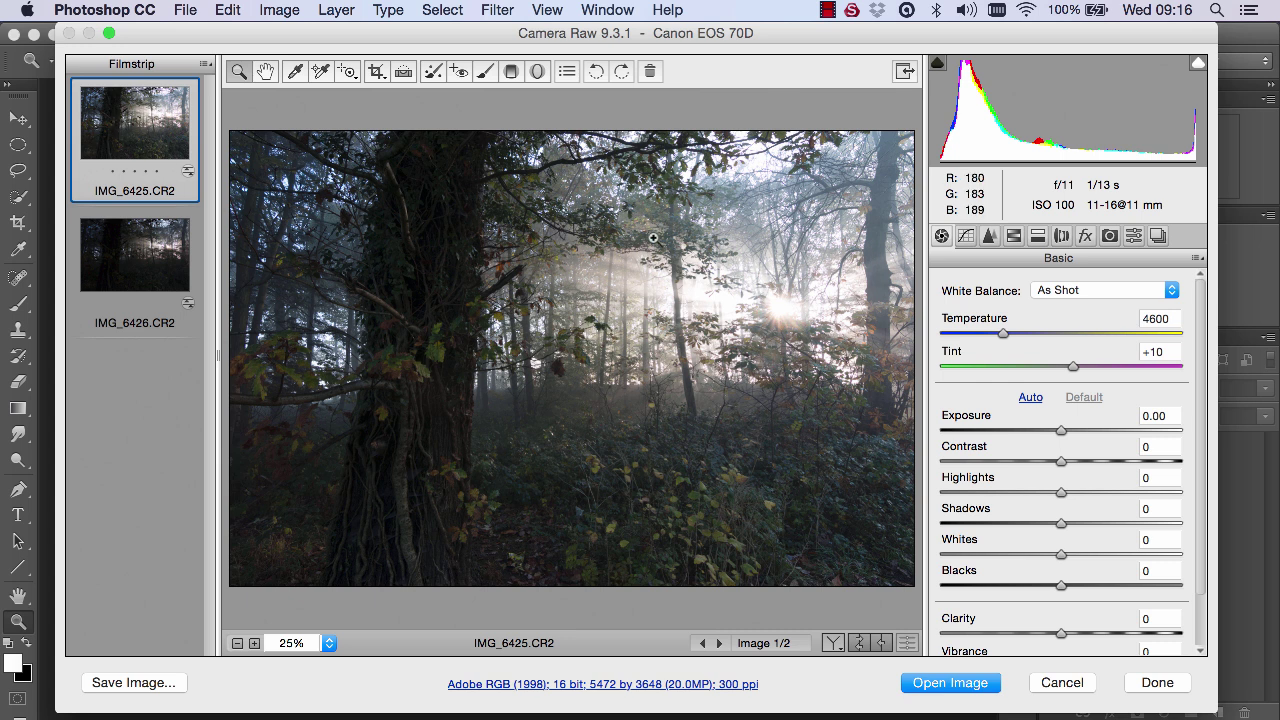
- Select both forest exposures and warm their white balance to a temperature of 6450
click(162, 258)
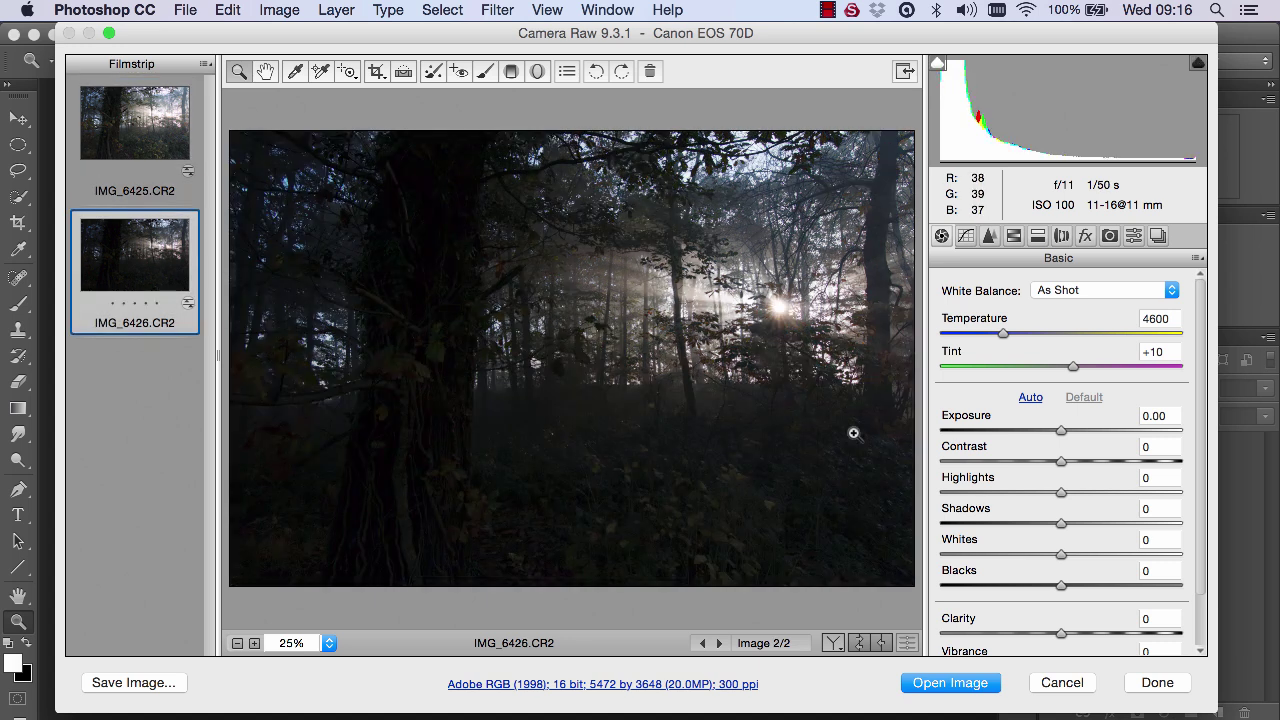
click(155, 126)
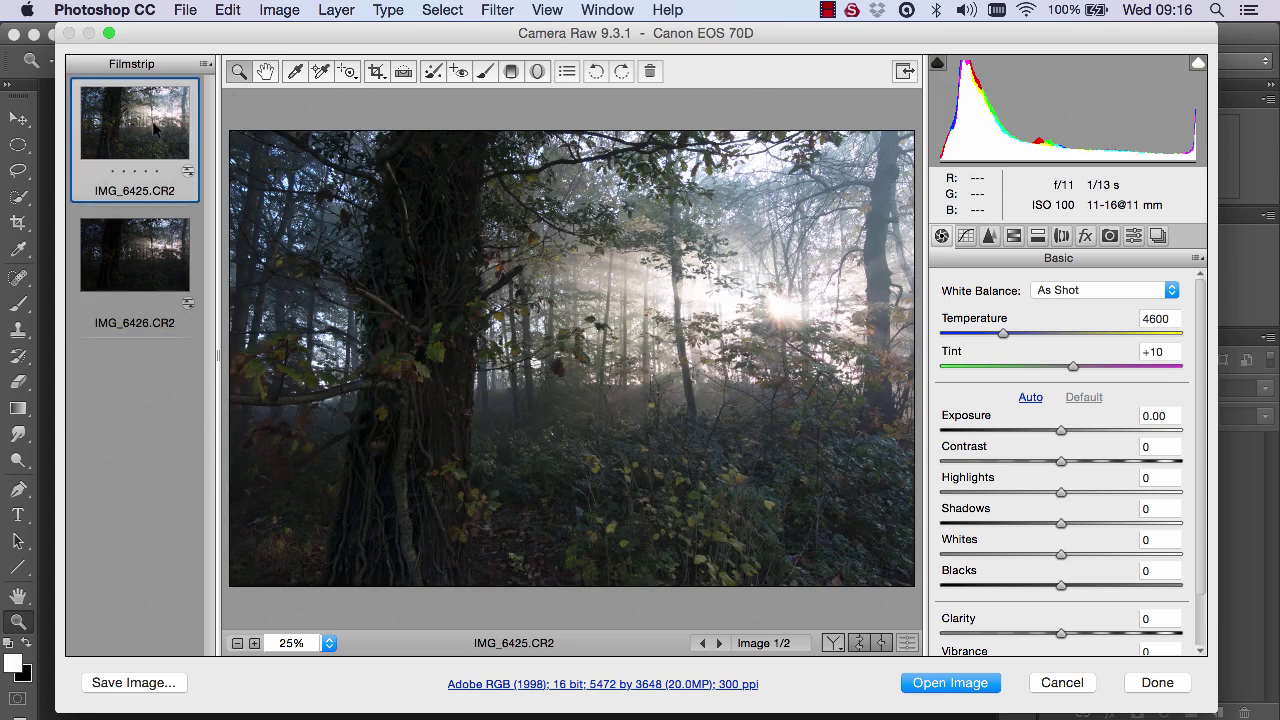
click(205, 64)
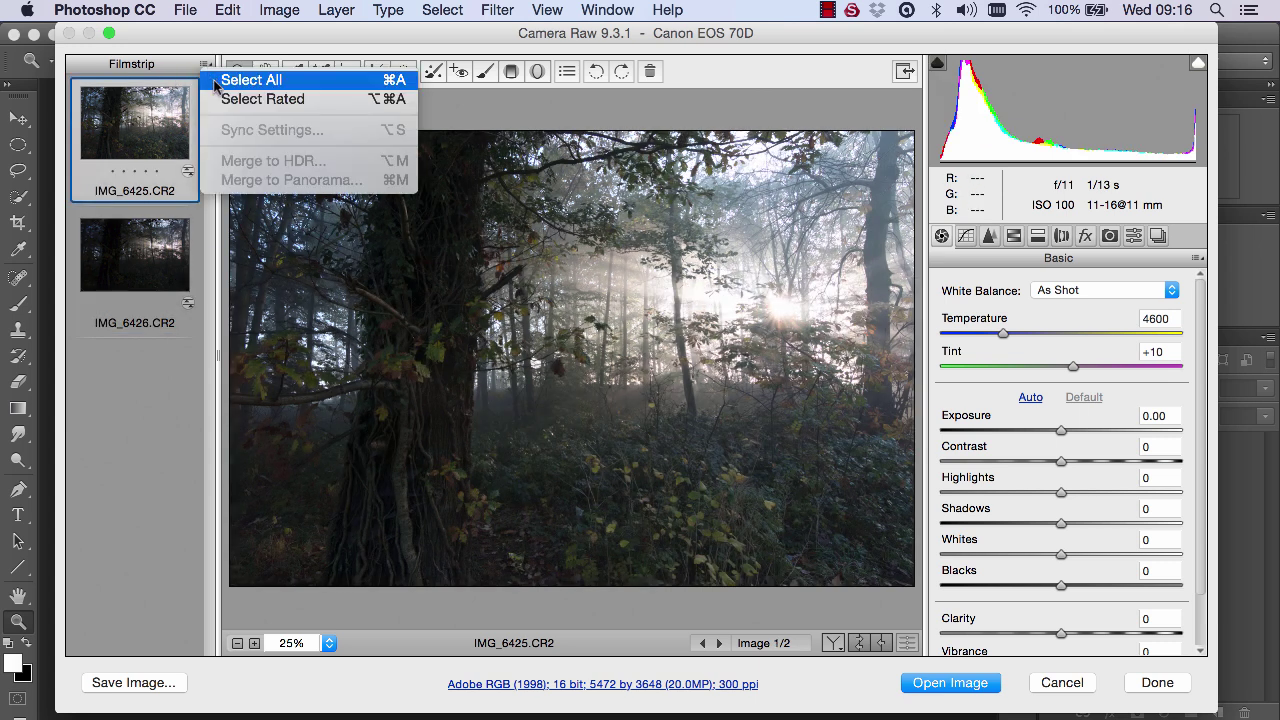
click(228, 80)
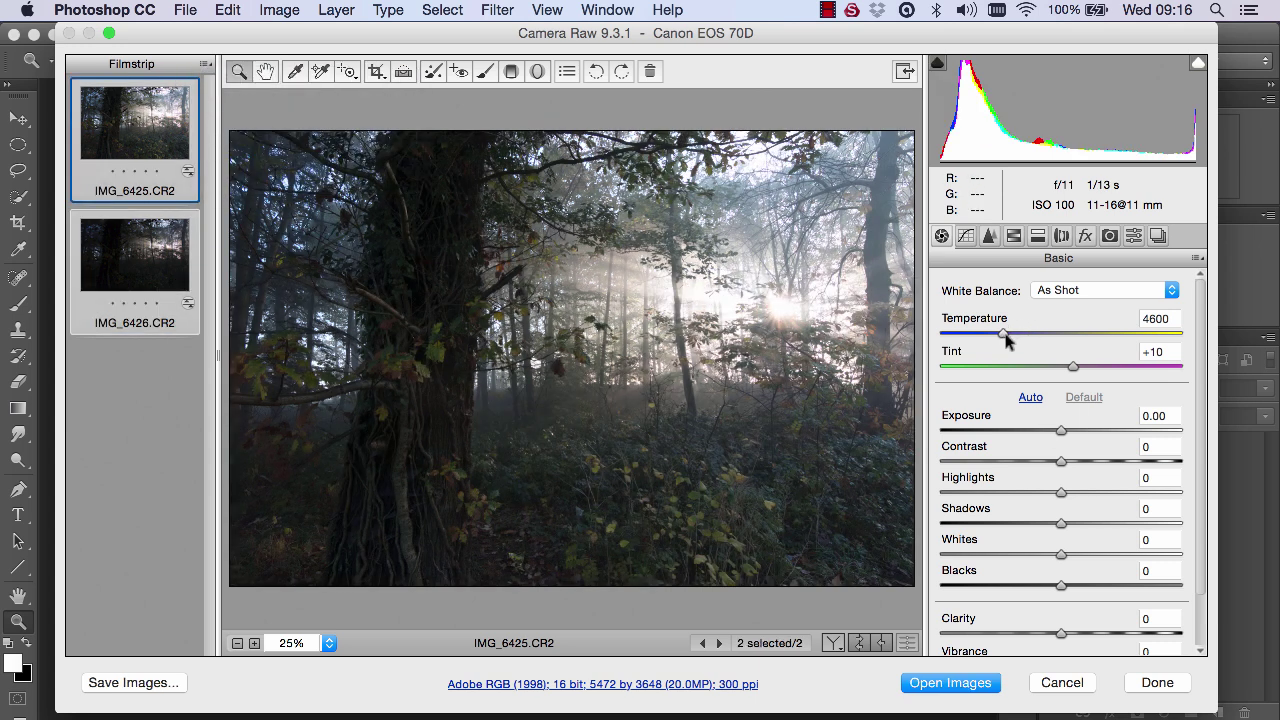
drag(1005, 334, 1049, 342)
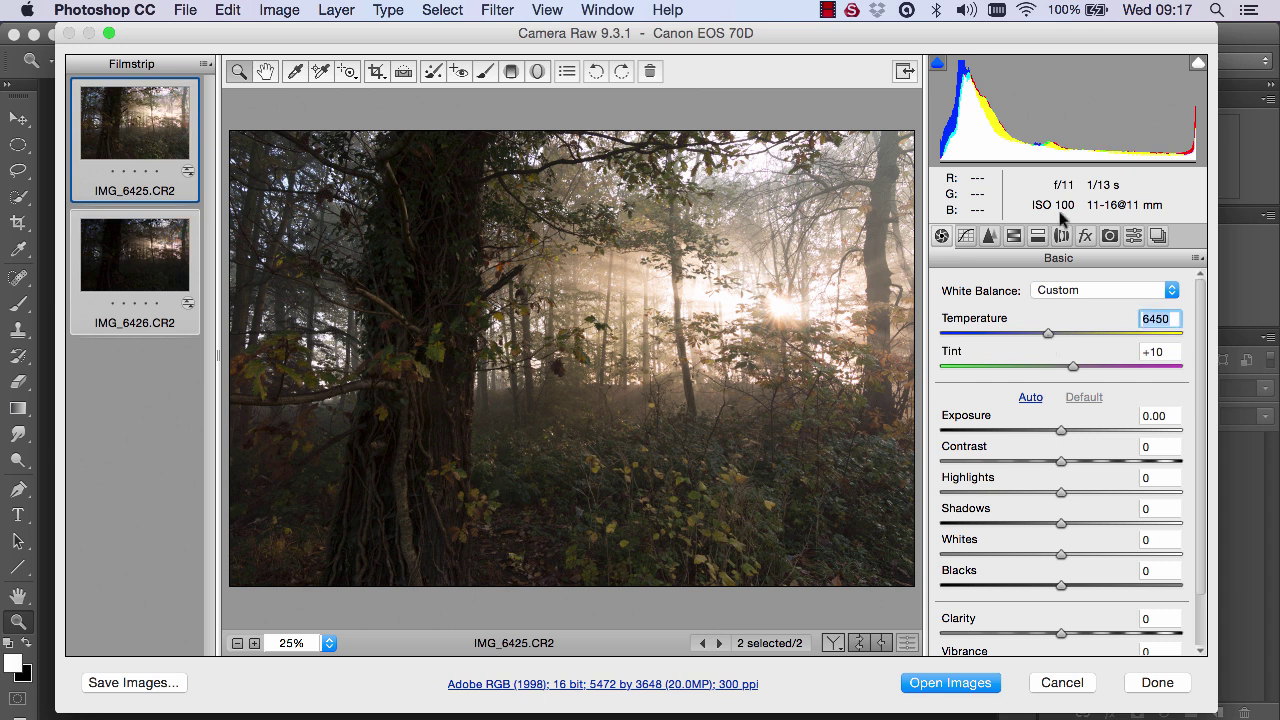
- Review the lens correction settings, then open both exposures in Photoshop
click(1062, 236)
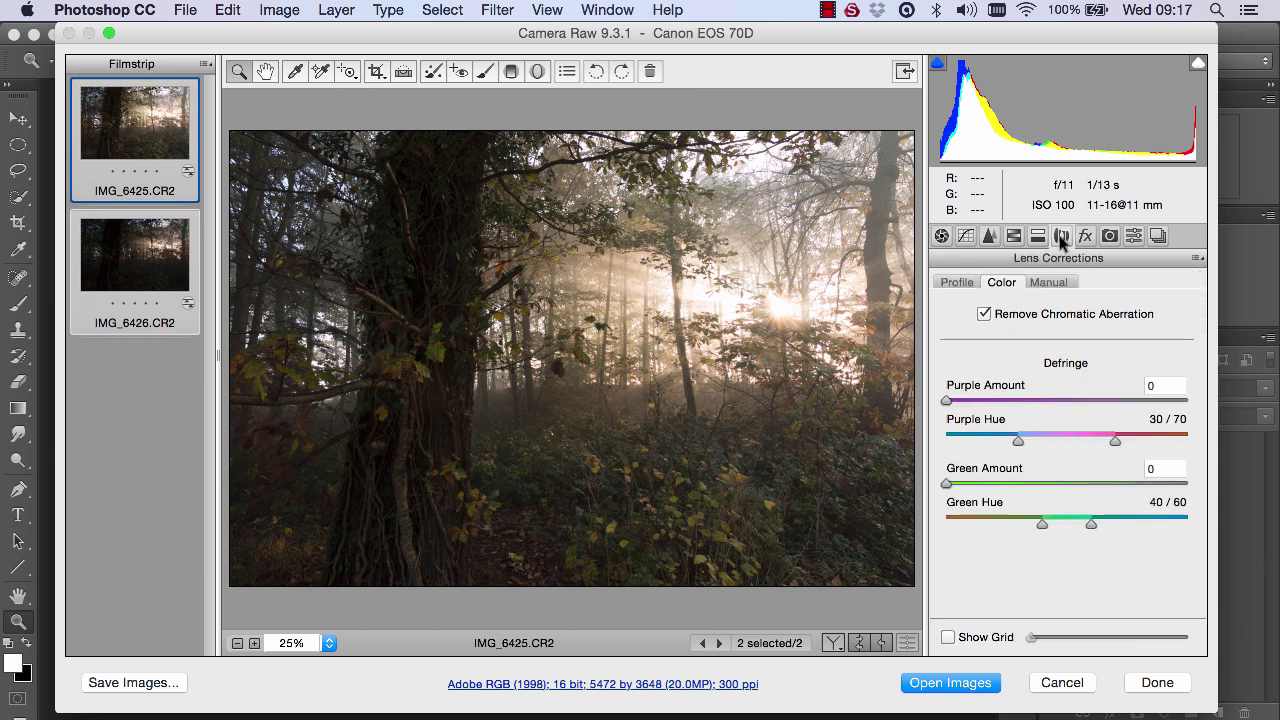
click(960, 283)
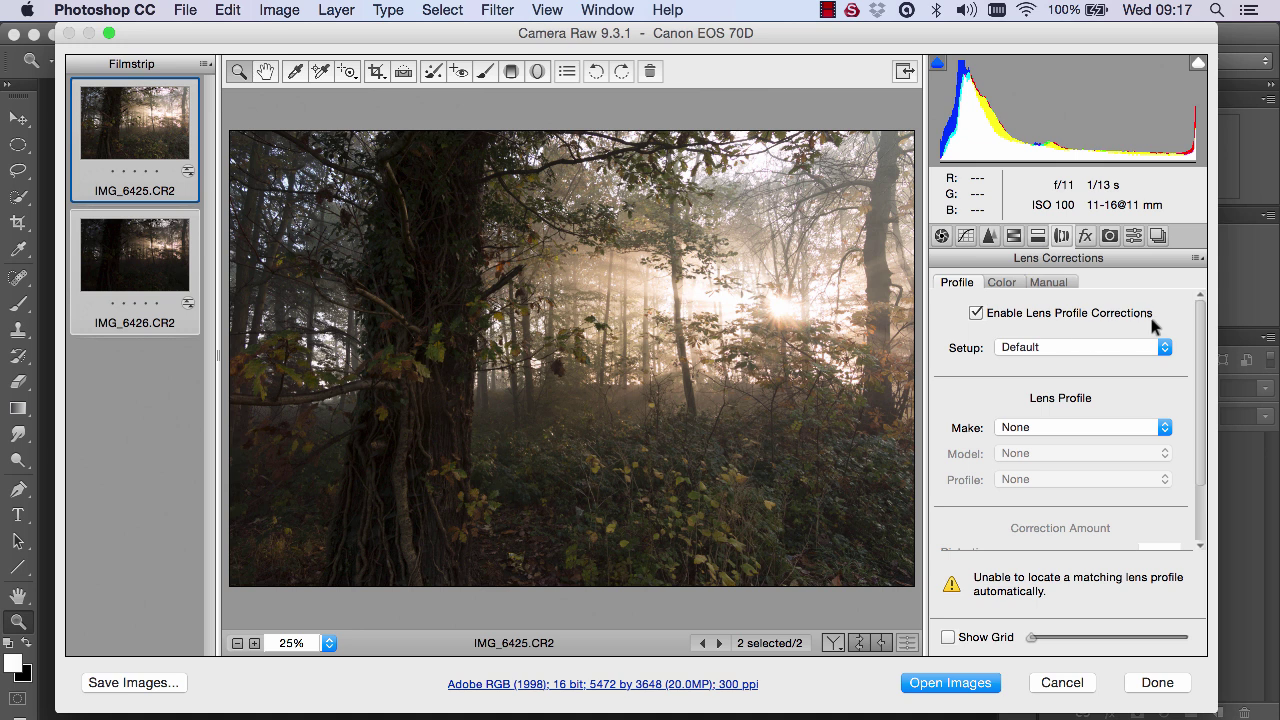
click(1002, 283)
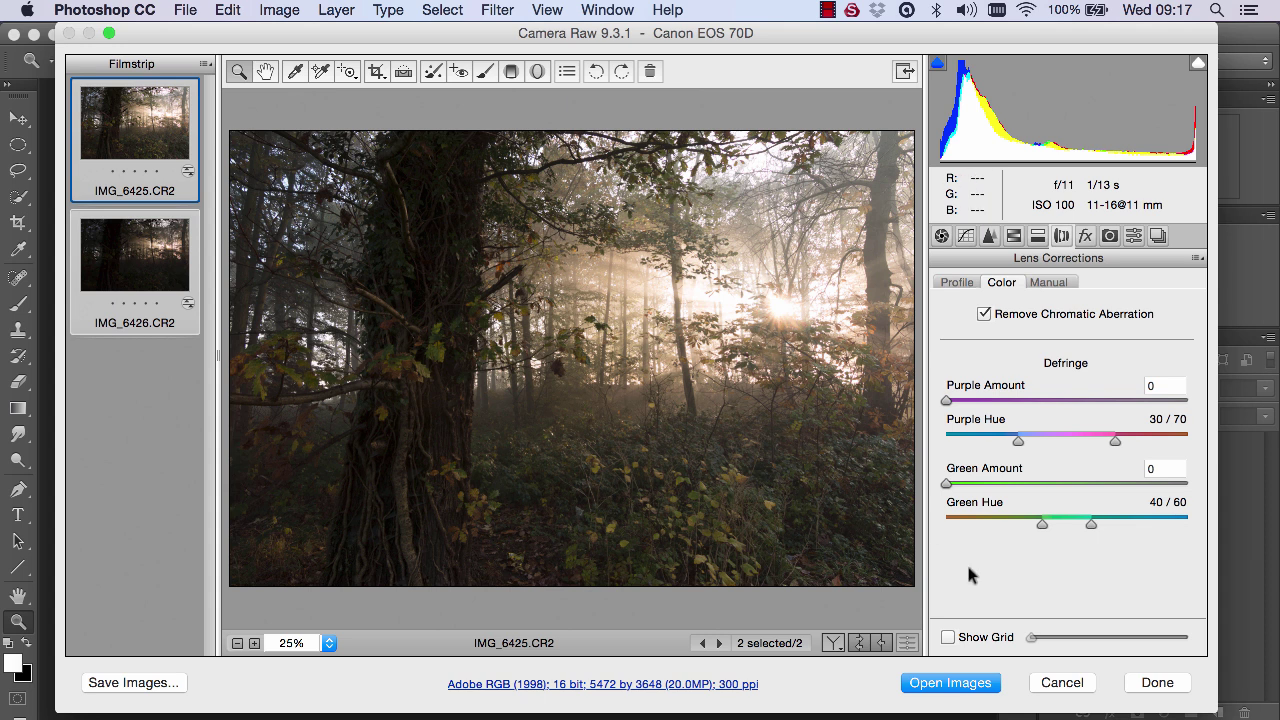
click(947, 684)
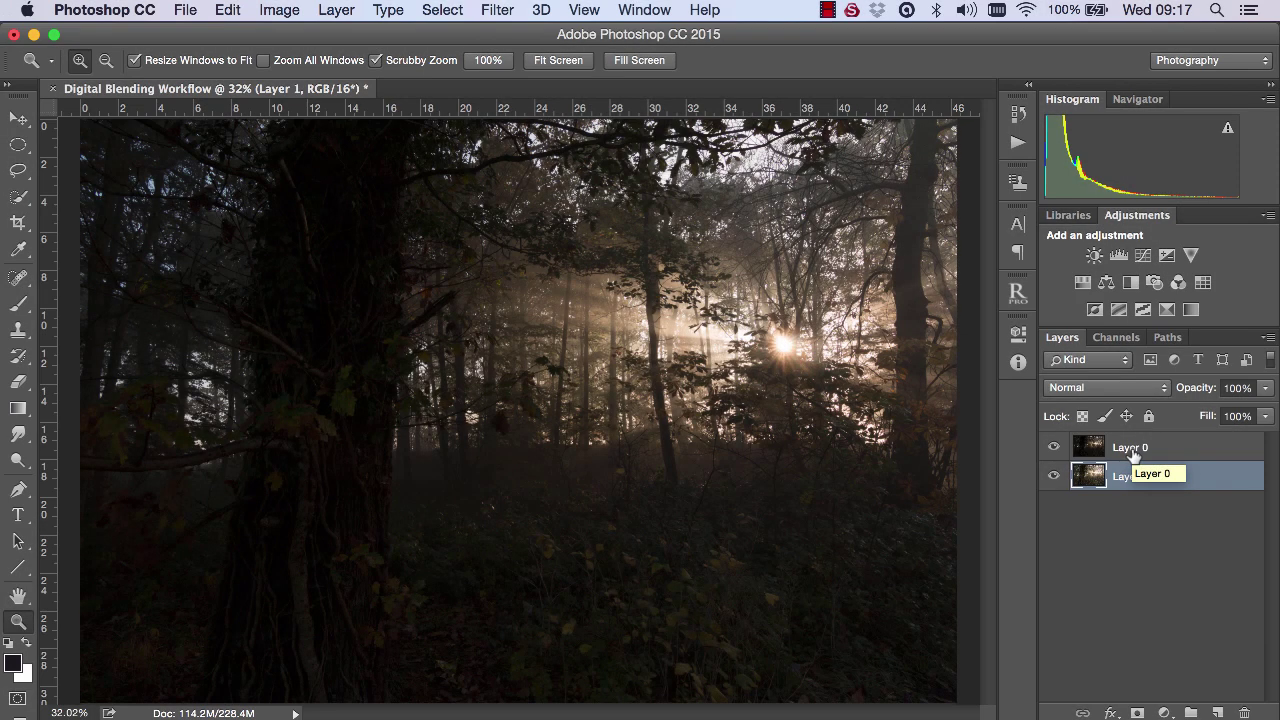
- Select and hide the darker Layer 0 so the brighter Layer 1 exposure shows
click(1133, 450)
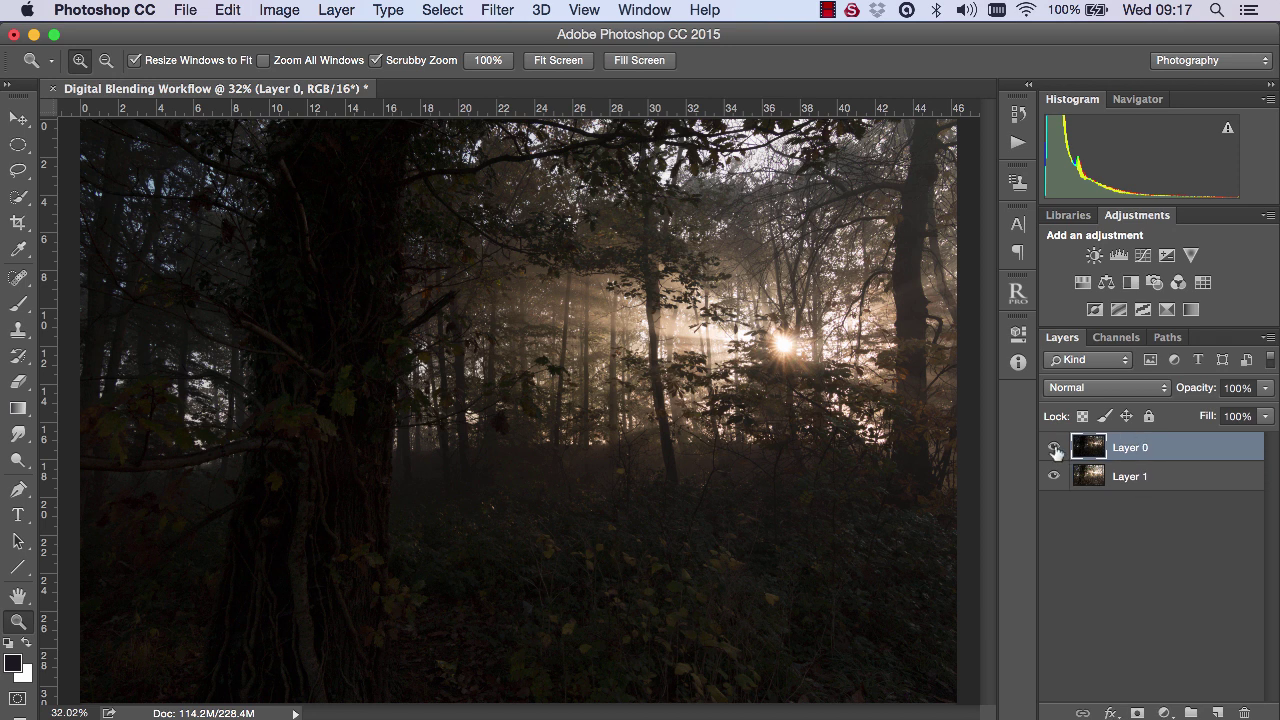
click(1054, 448)
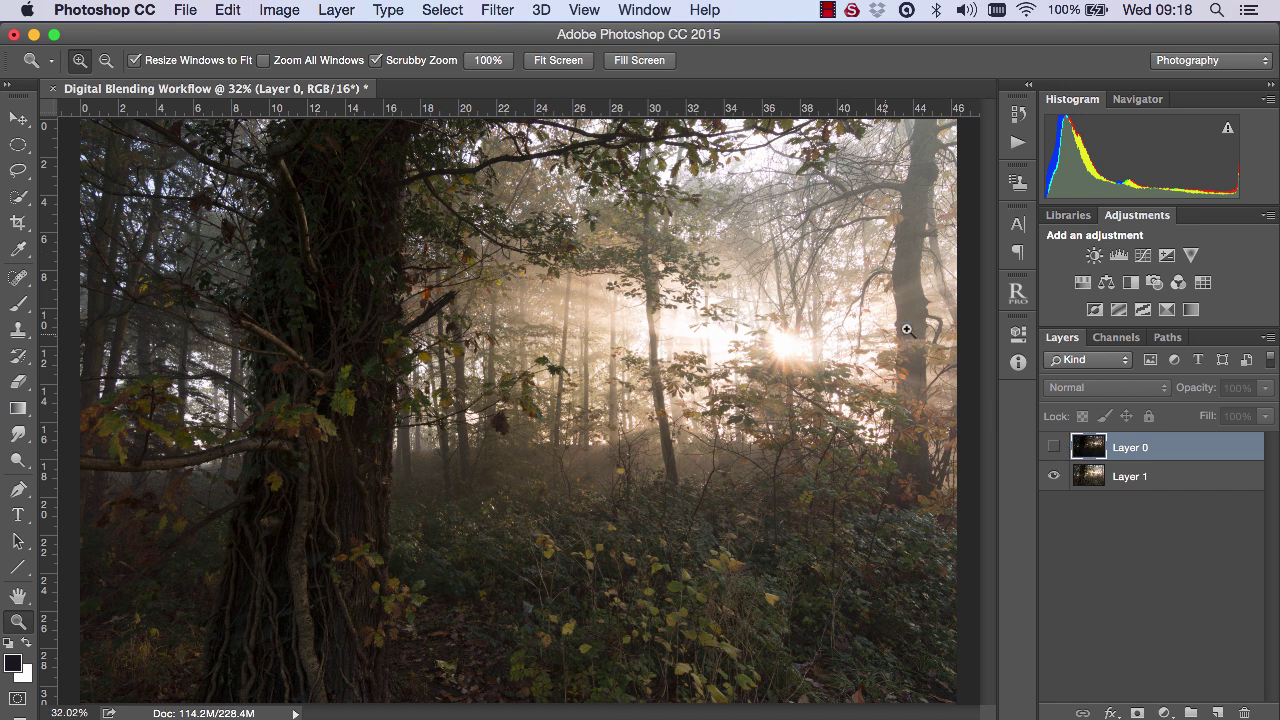
click(1018, 292)
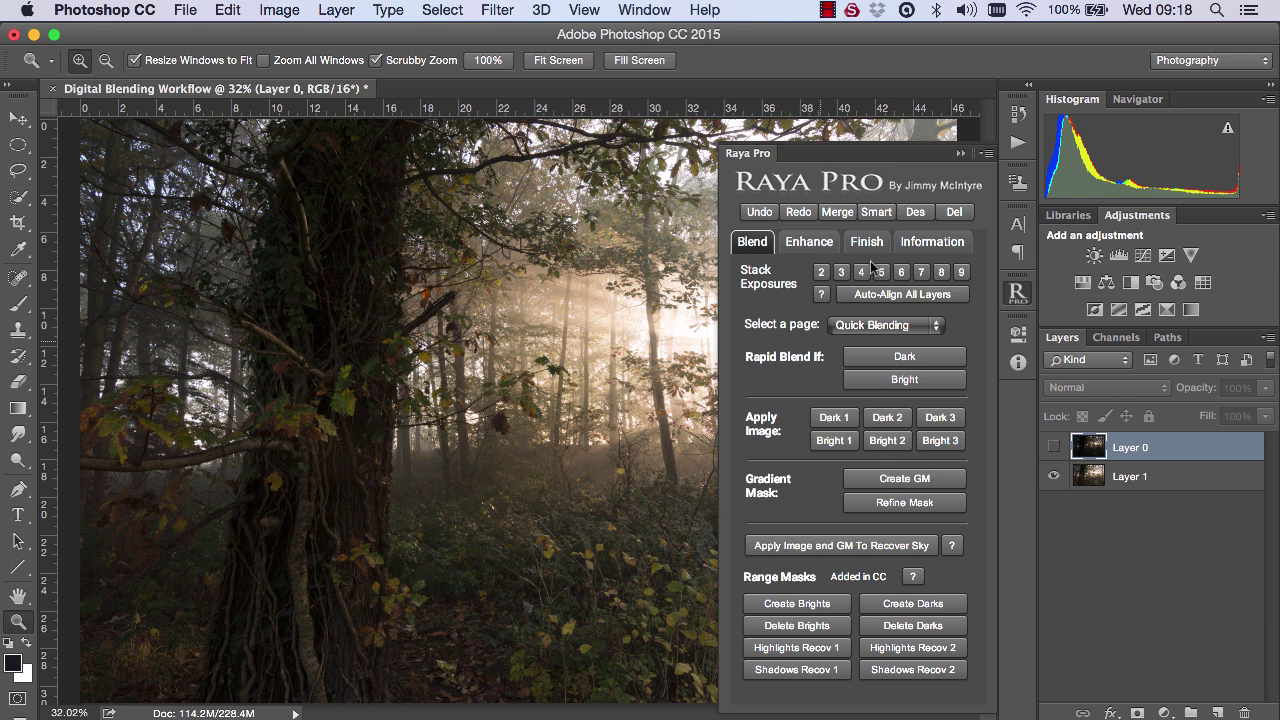
click(959, 153)
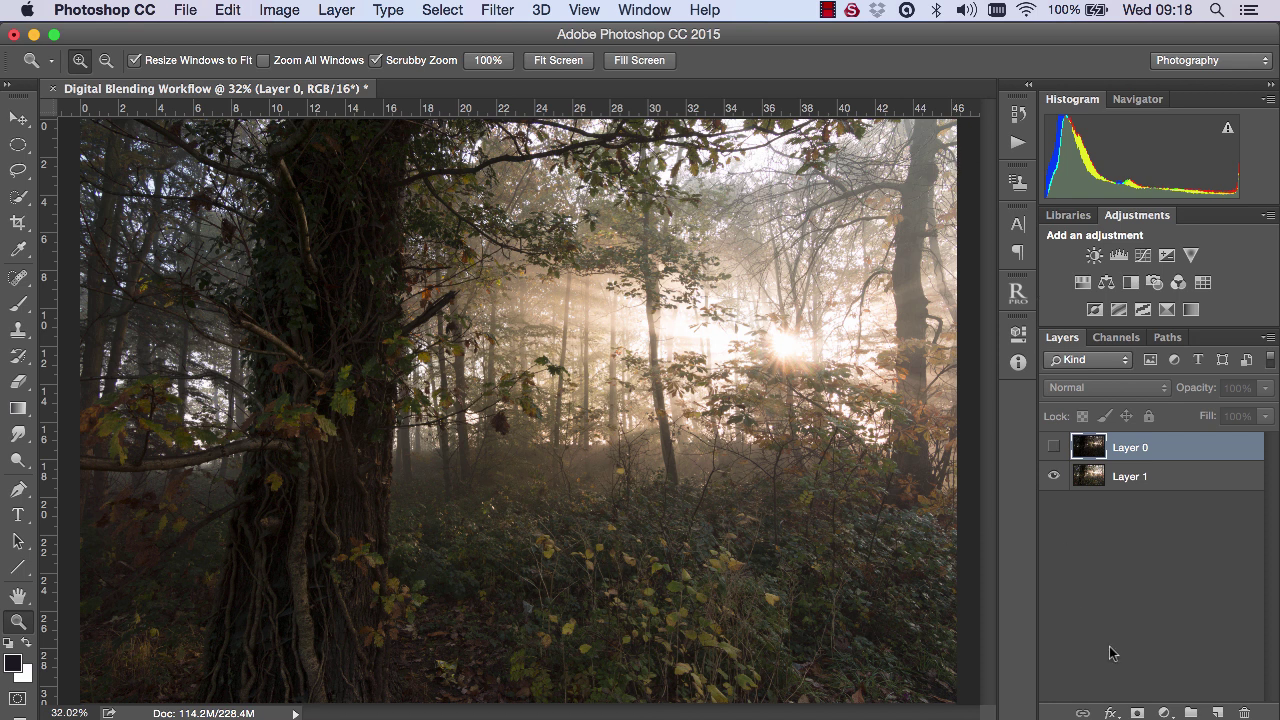
- Show Layer 0 again and generate the Brights luminosity masks with Raya Pro
click(1138, 713)
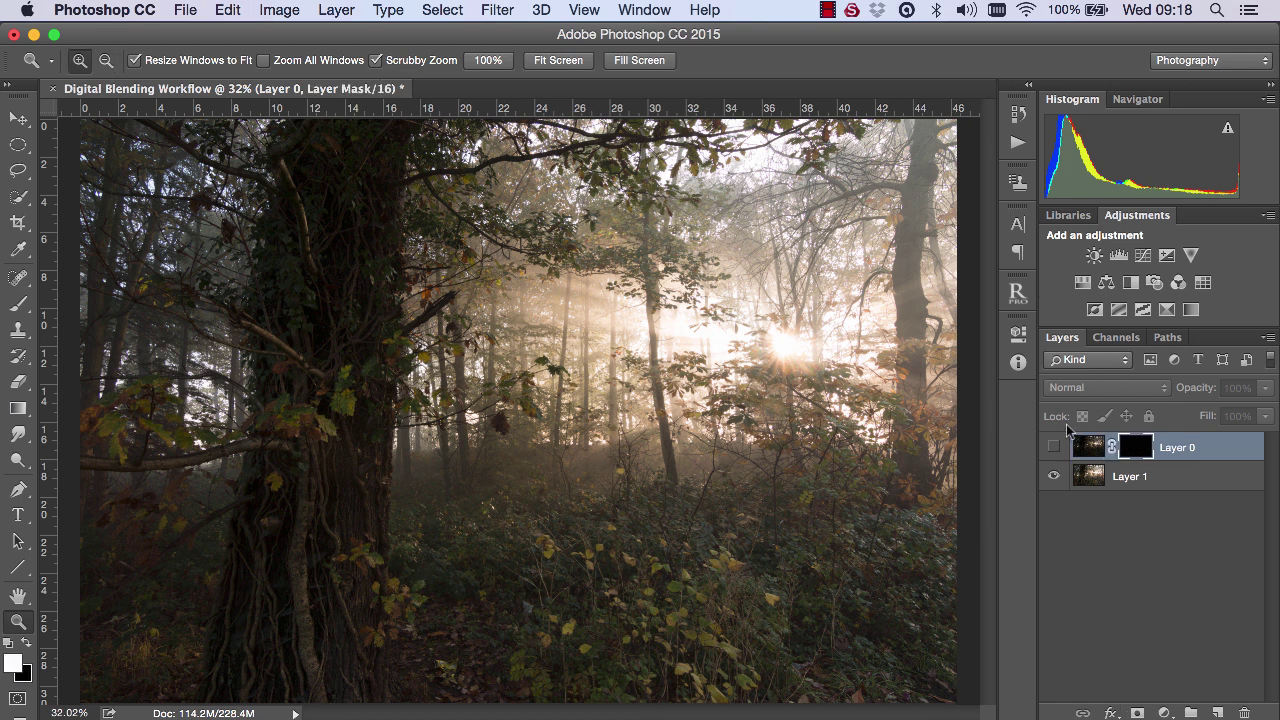
click(1053, 447)
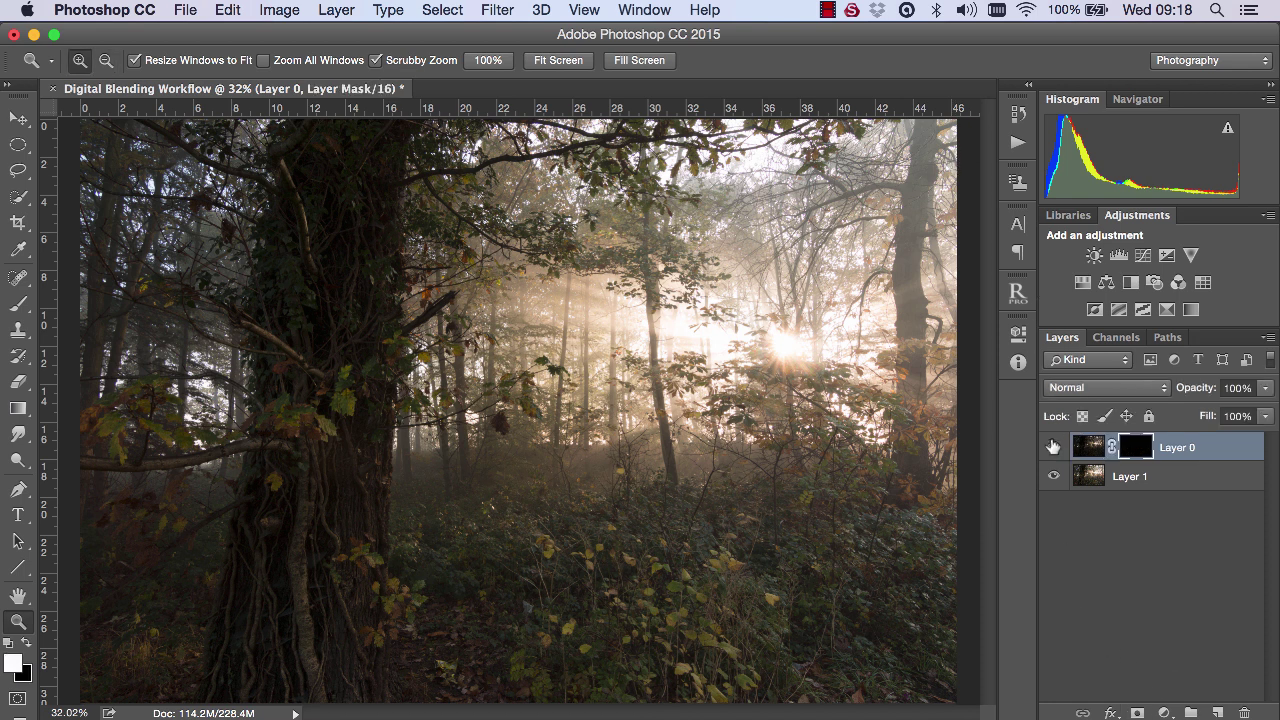
click(1018, 292)
click(886, 325)
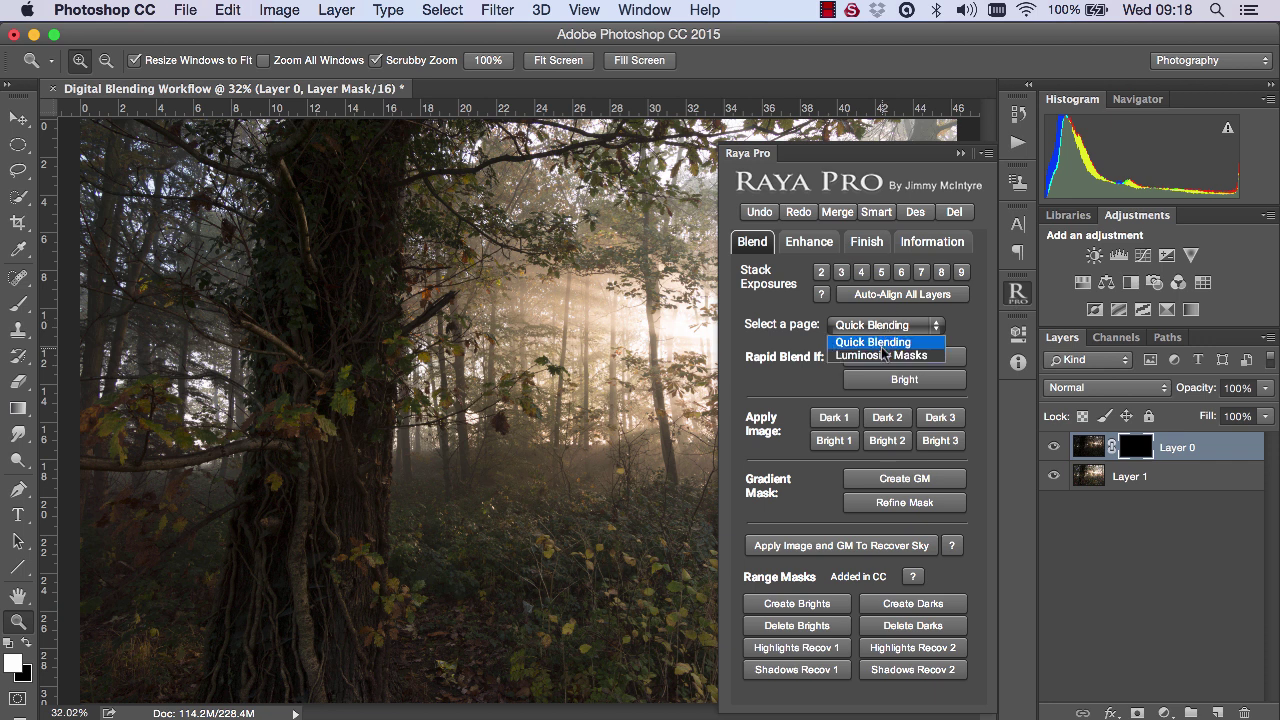
click(884, 352)
click(767, 384)
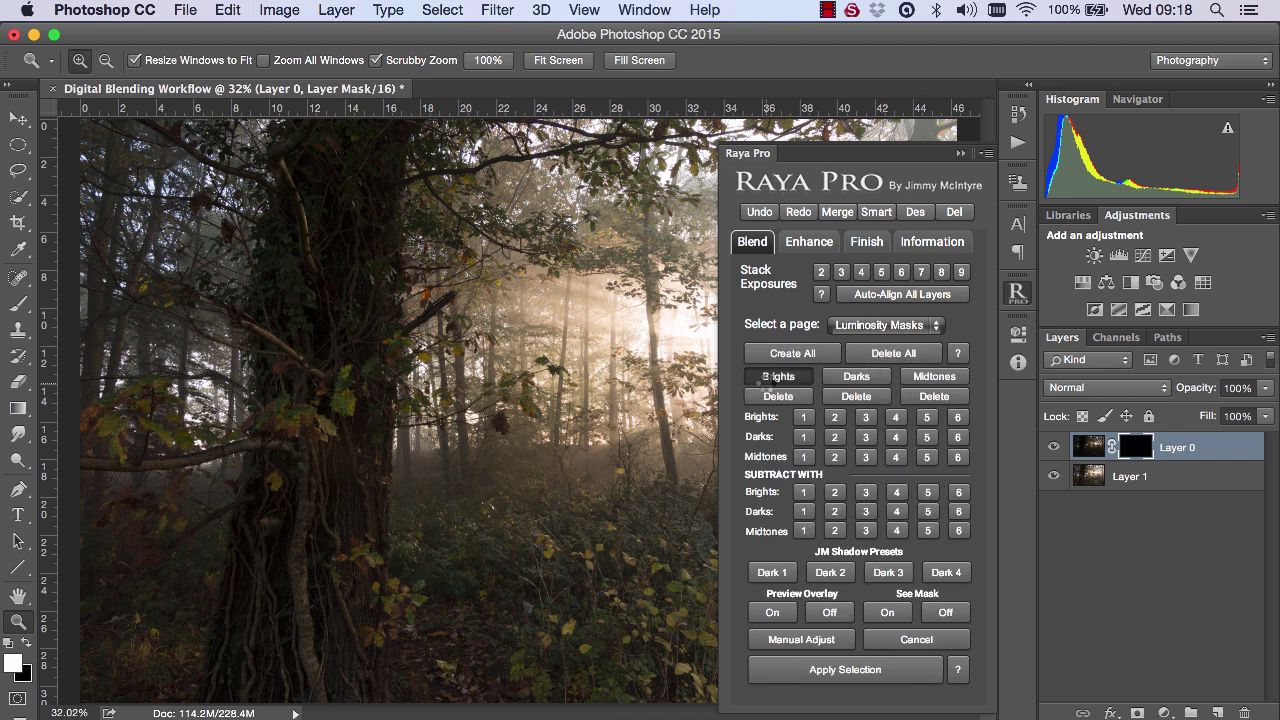
click(960, 153)
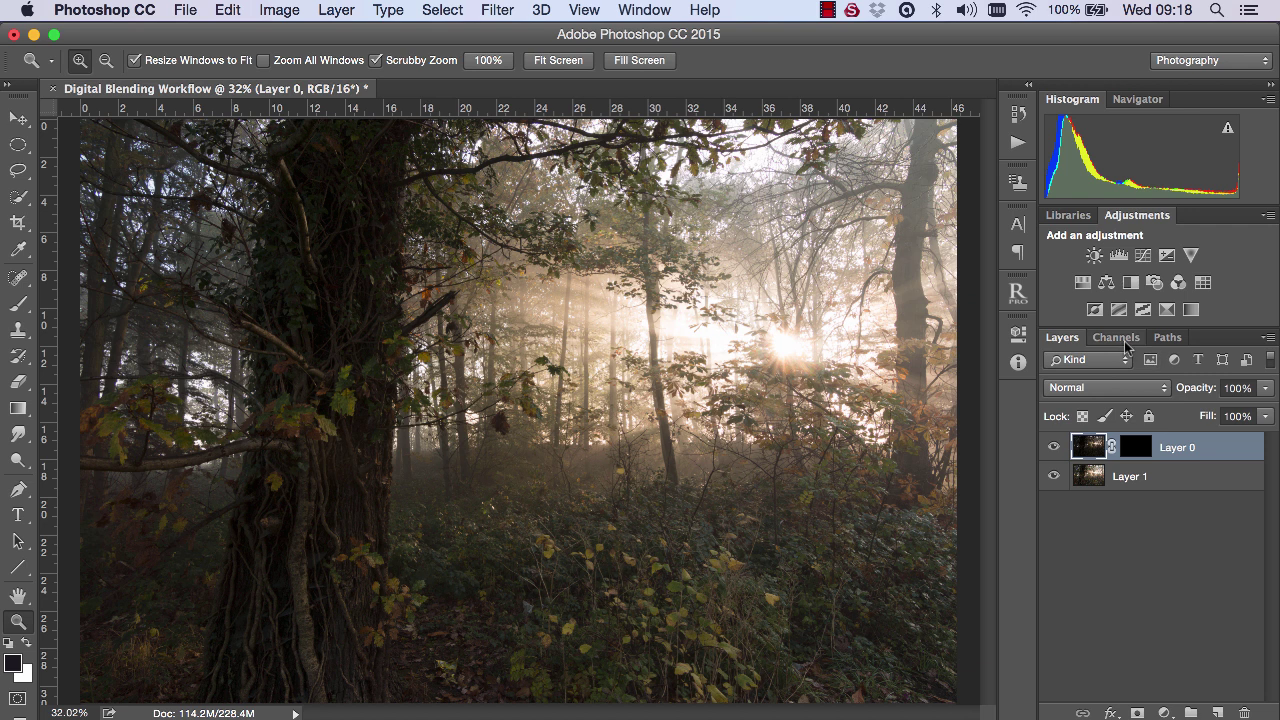
- Compare the Brights 1 to 4 masks in Channels, settling on Brights 2
click(1116, 337)
click(1116, 503)
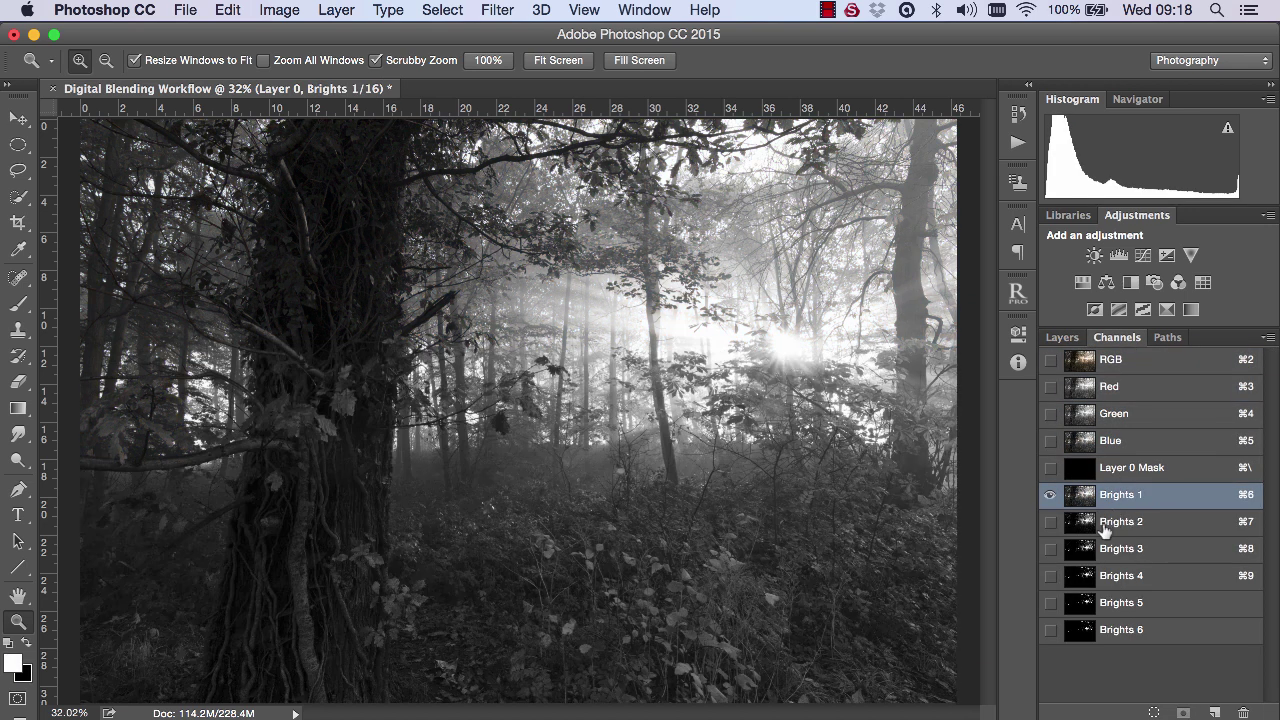
click(1106, 522)
click(1104, 549)
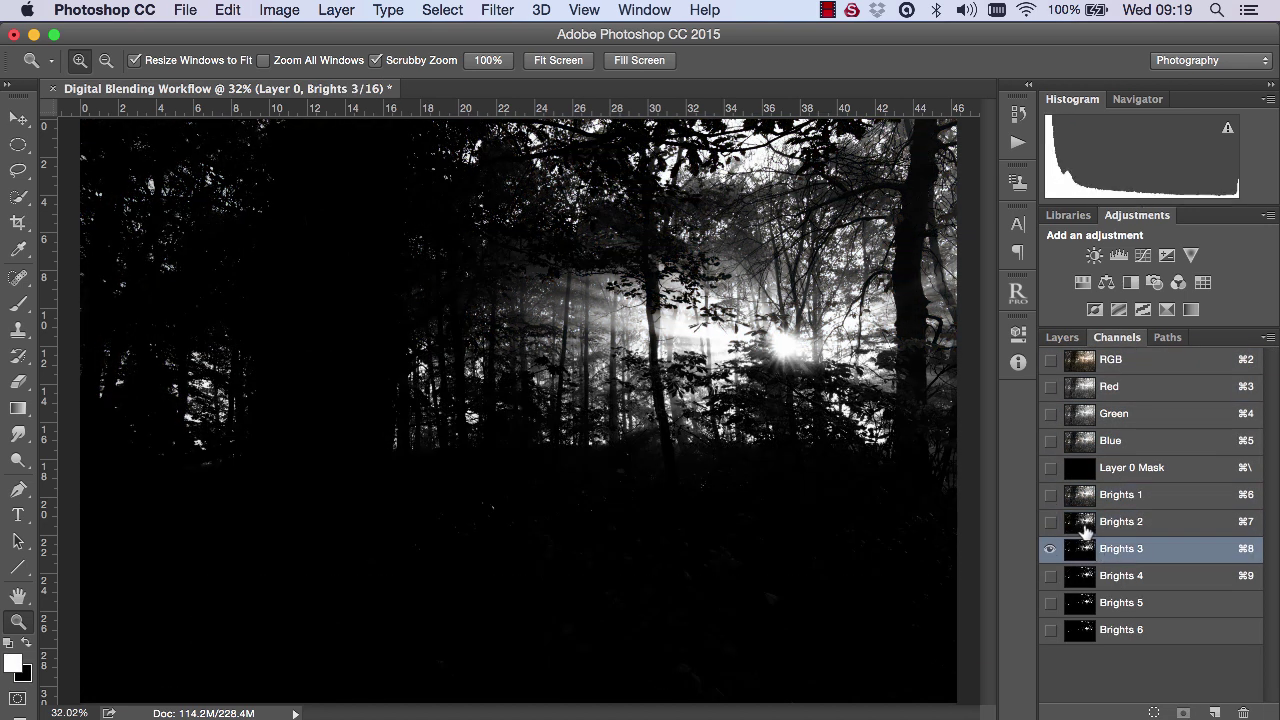
click(1082, 525)
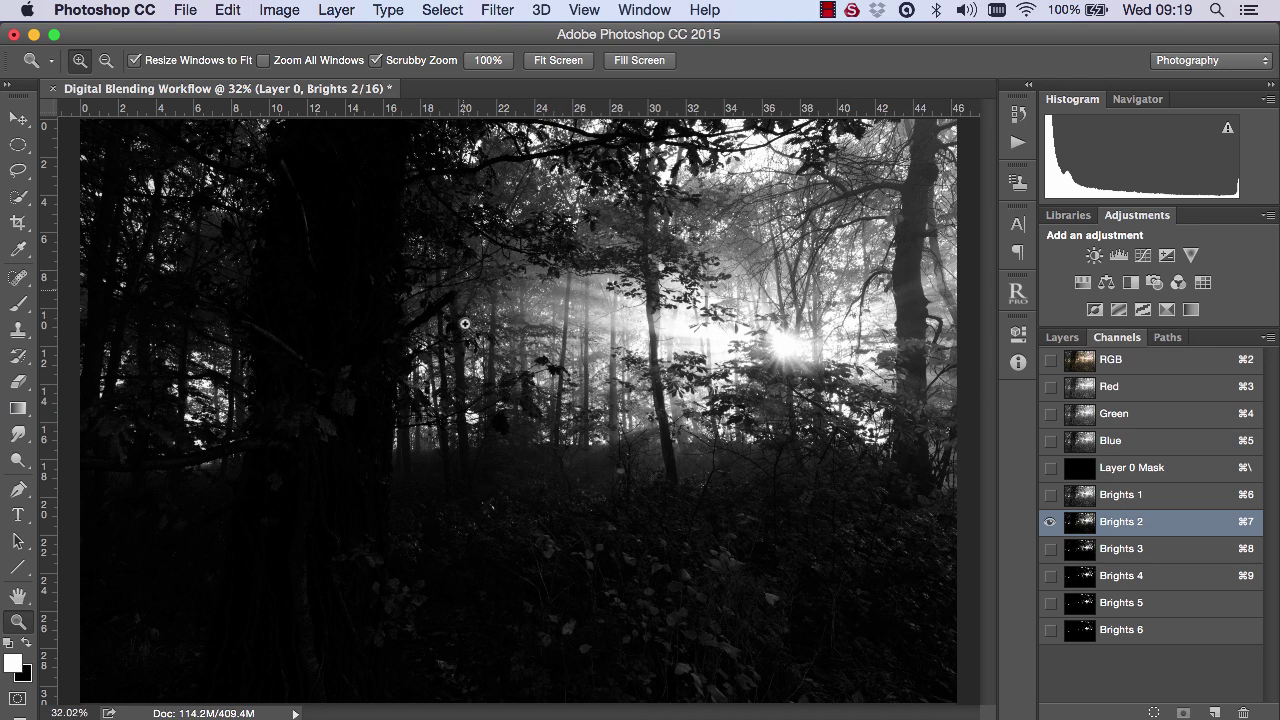
drag(917, 348, 895, 309)
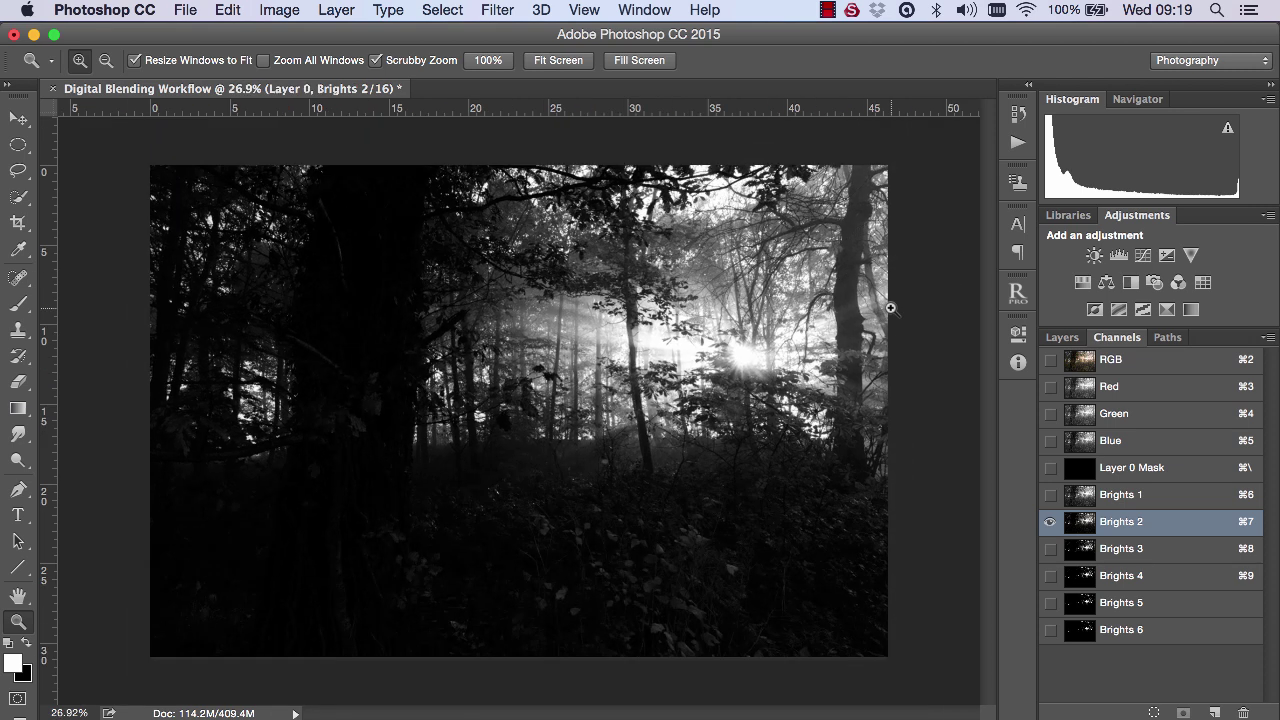
click(558, 60)
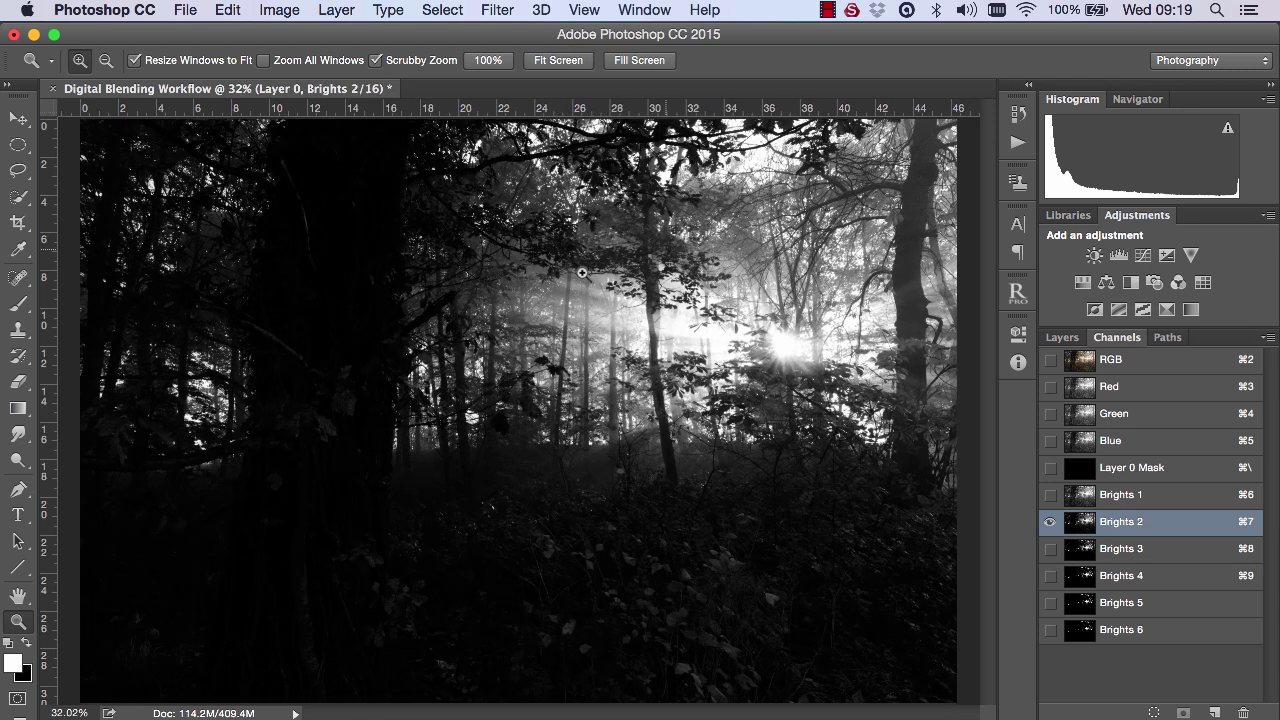
click(1086, 499)
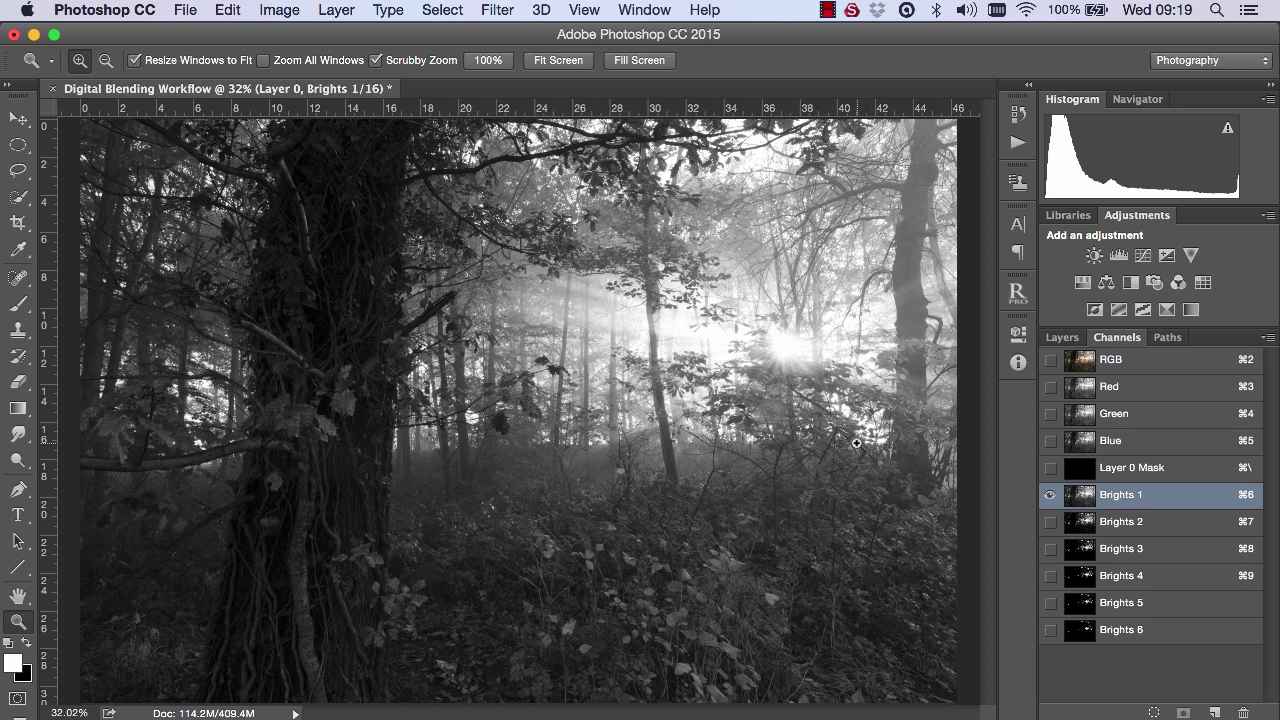
click(1084, 562)
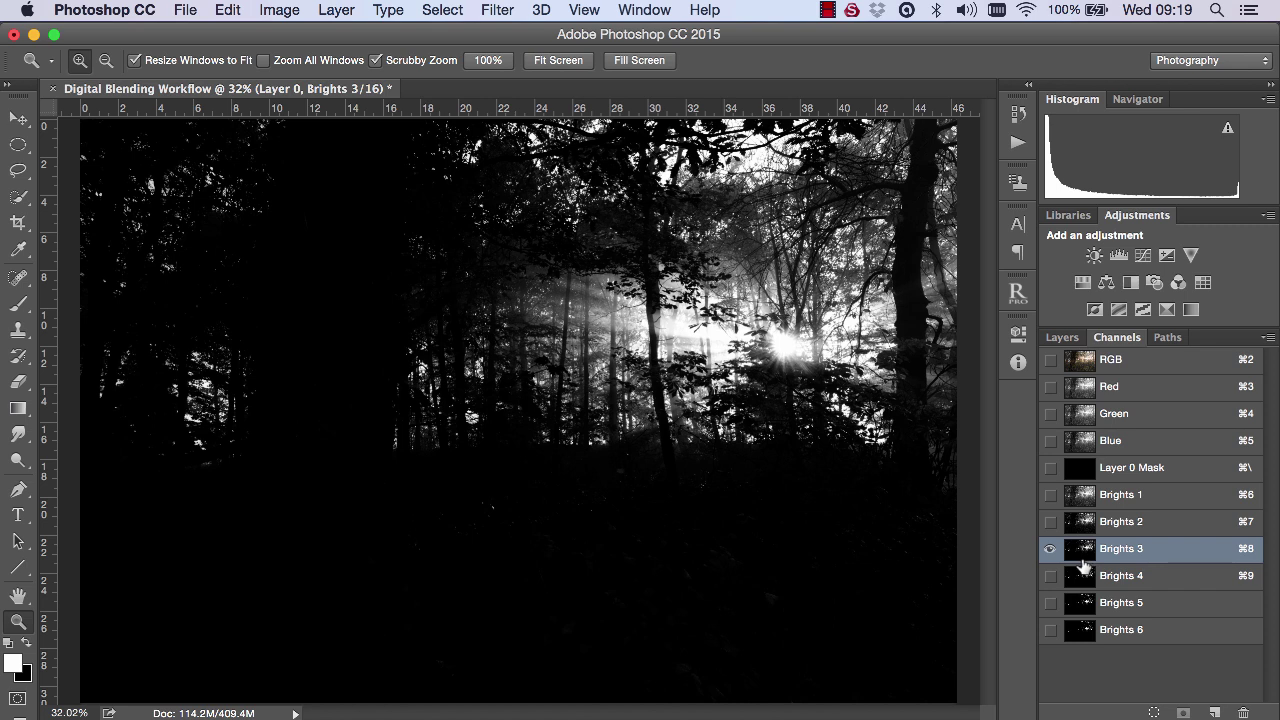
click(1085, 578)
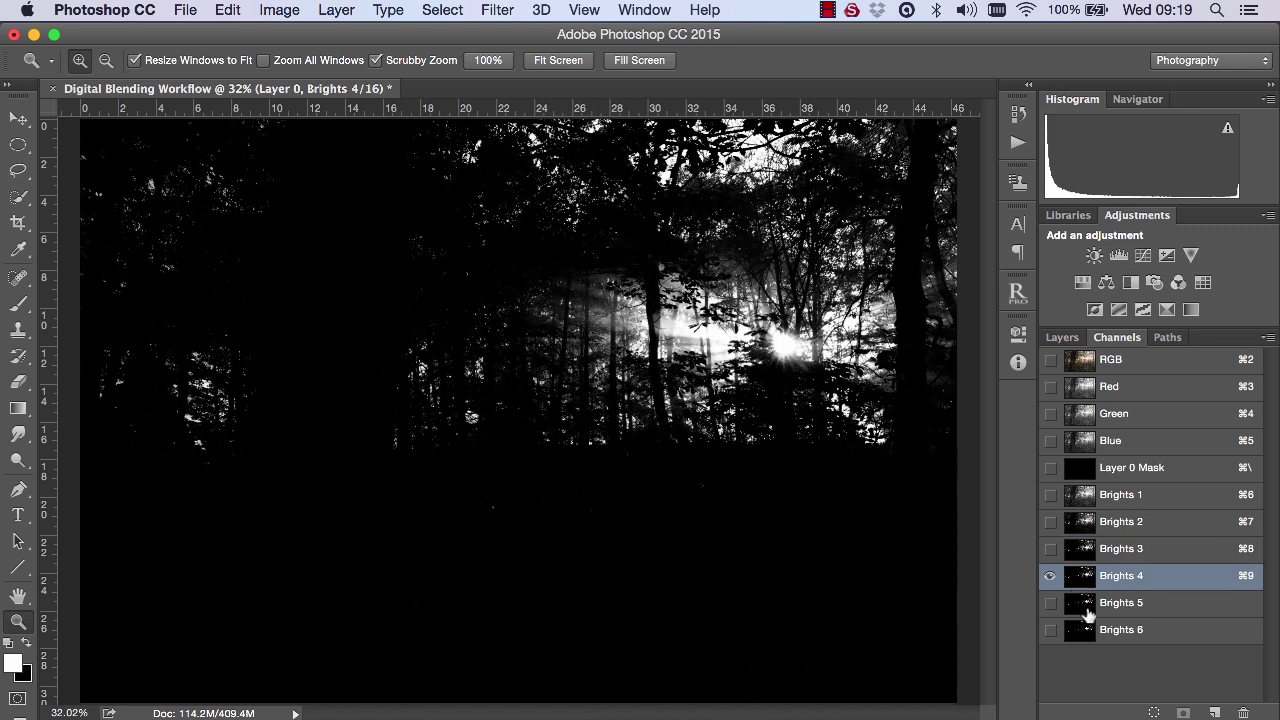
click(1084, 531)
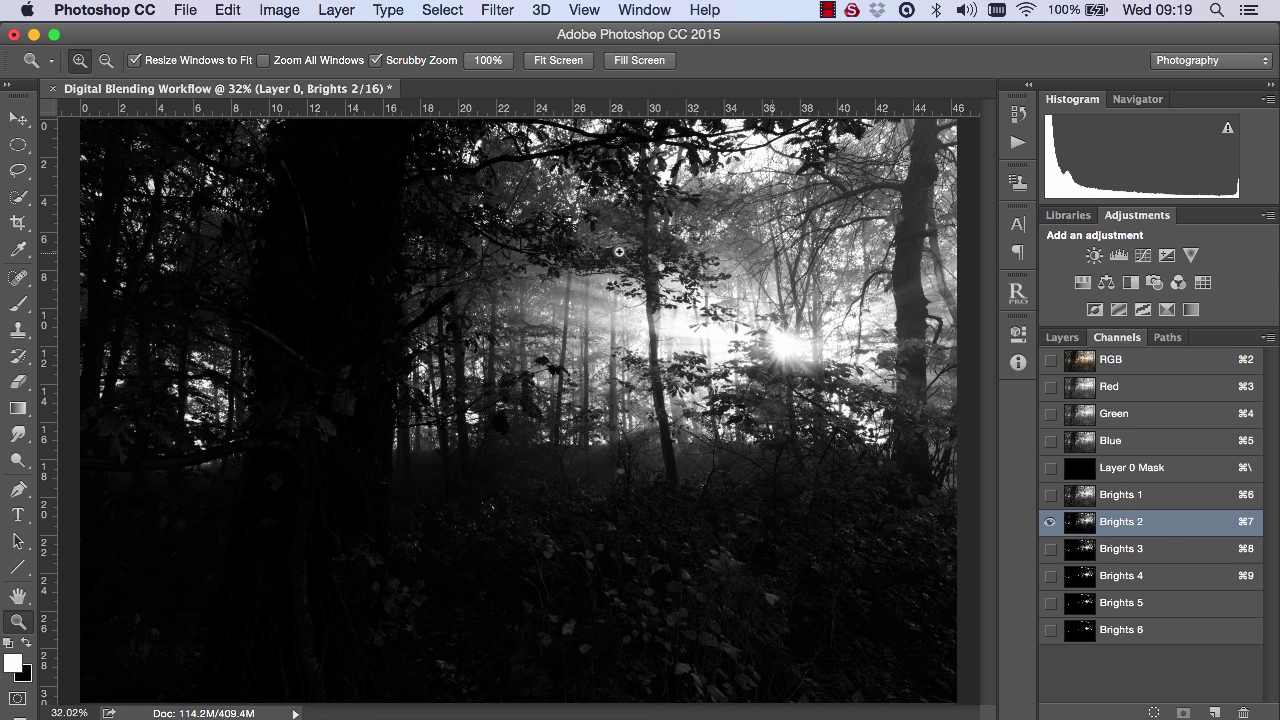
- Load the Brights 2 luminosity mask as a selection with its outline hidden
click(1126, 363)
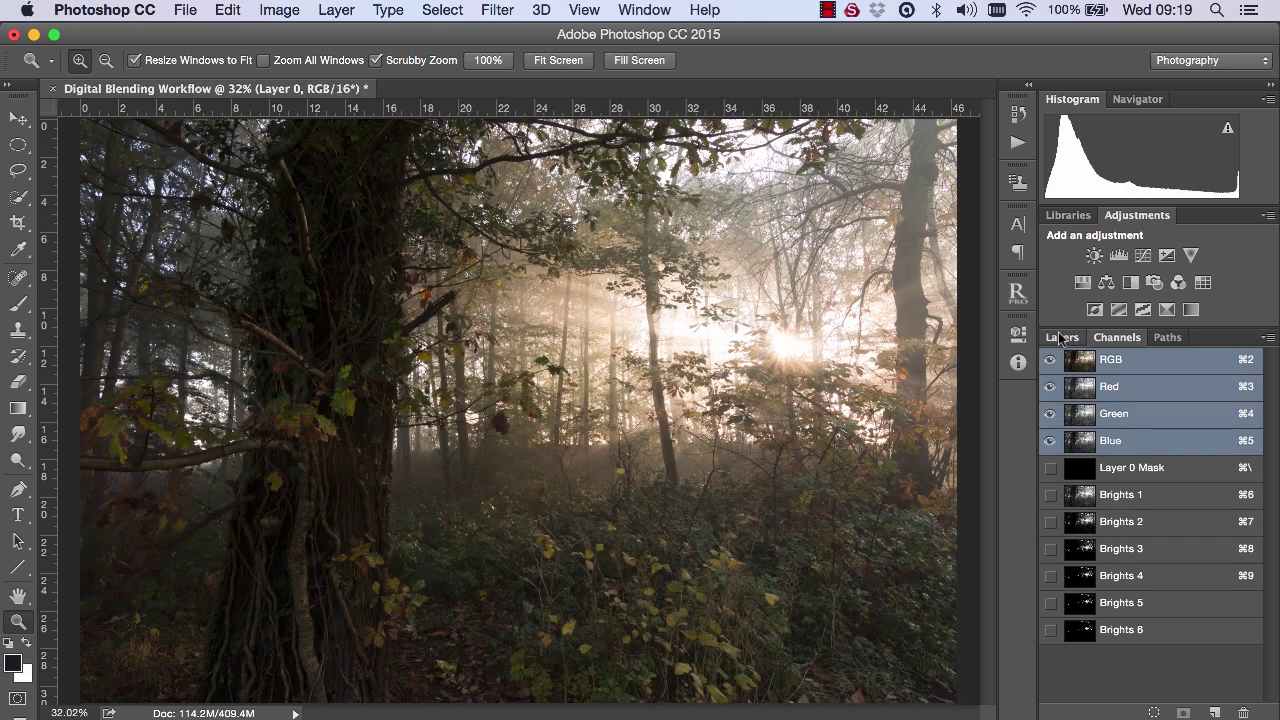
click(1062, 338)
click(1018, 292)
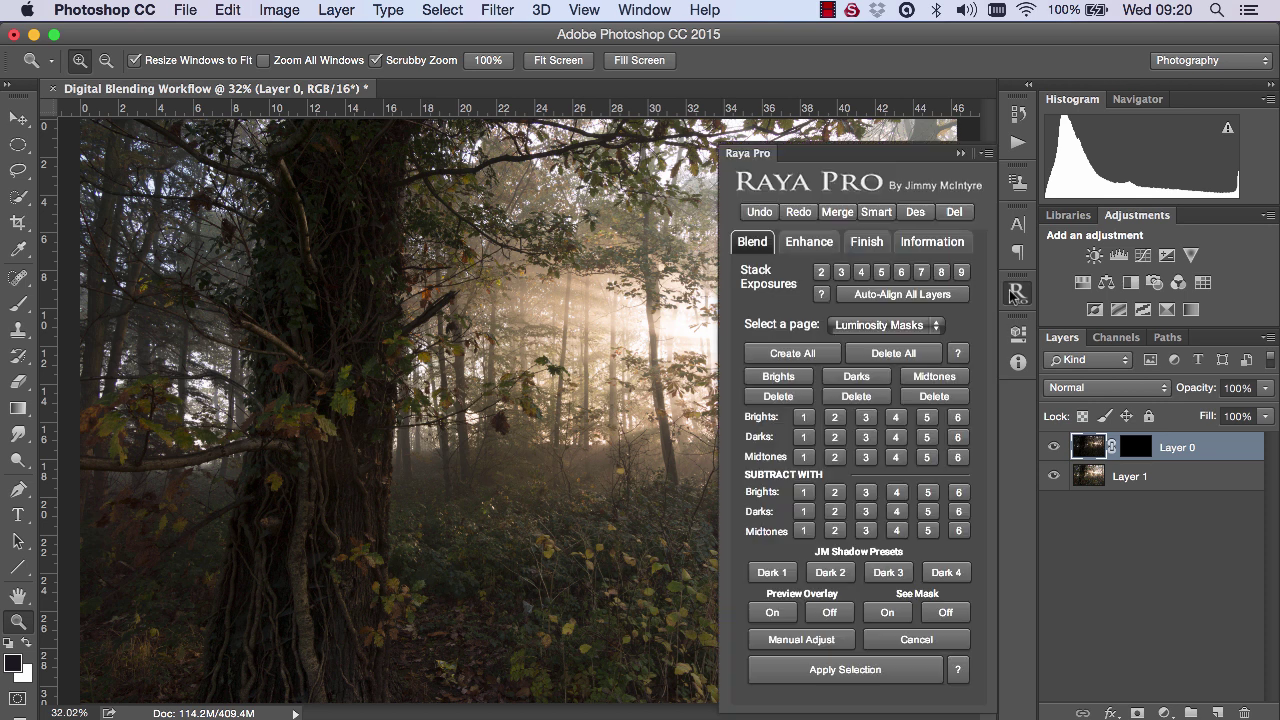
click(835, 418)
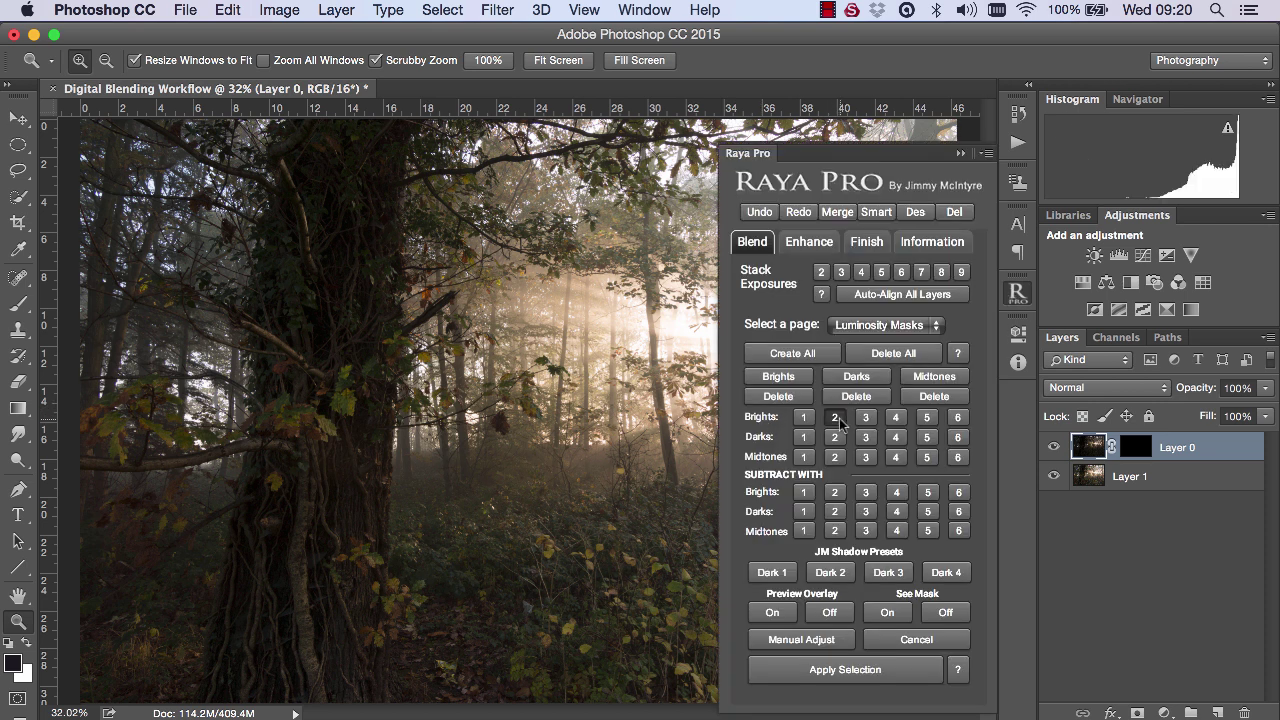
click(959, 154)
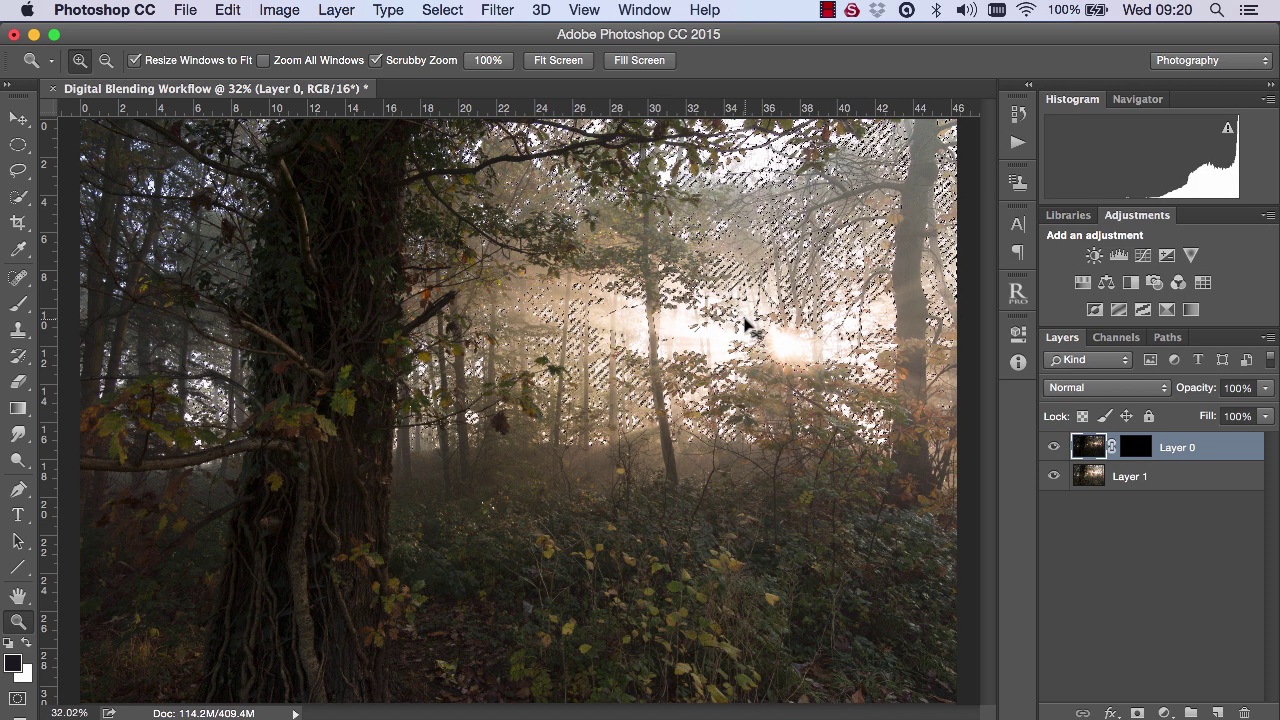
key(super+h)
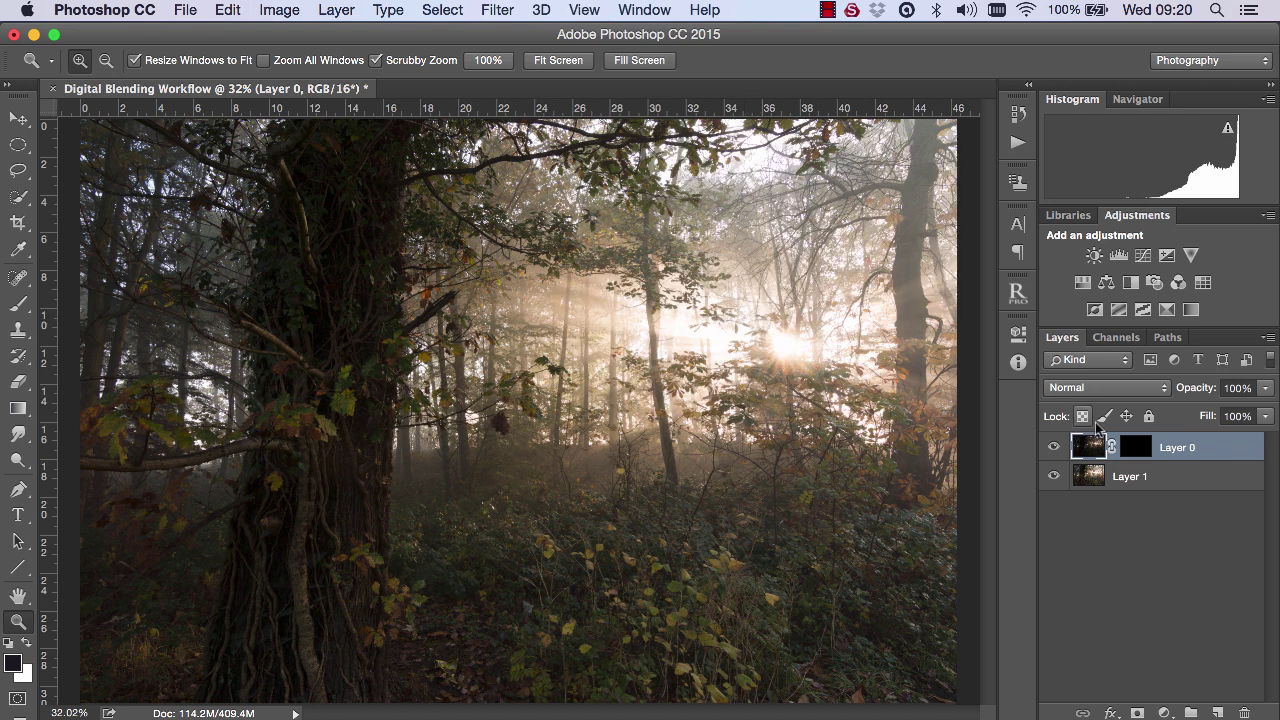
- Paint white at 1945 px on Layer 0's mask over the sun glow, treetops and left haze, then deselect
click(1135, 447)
key(x)
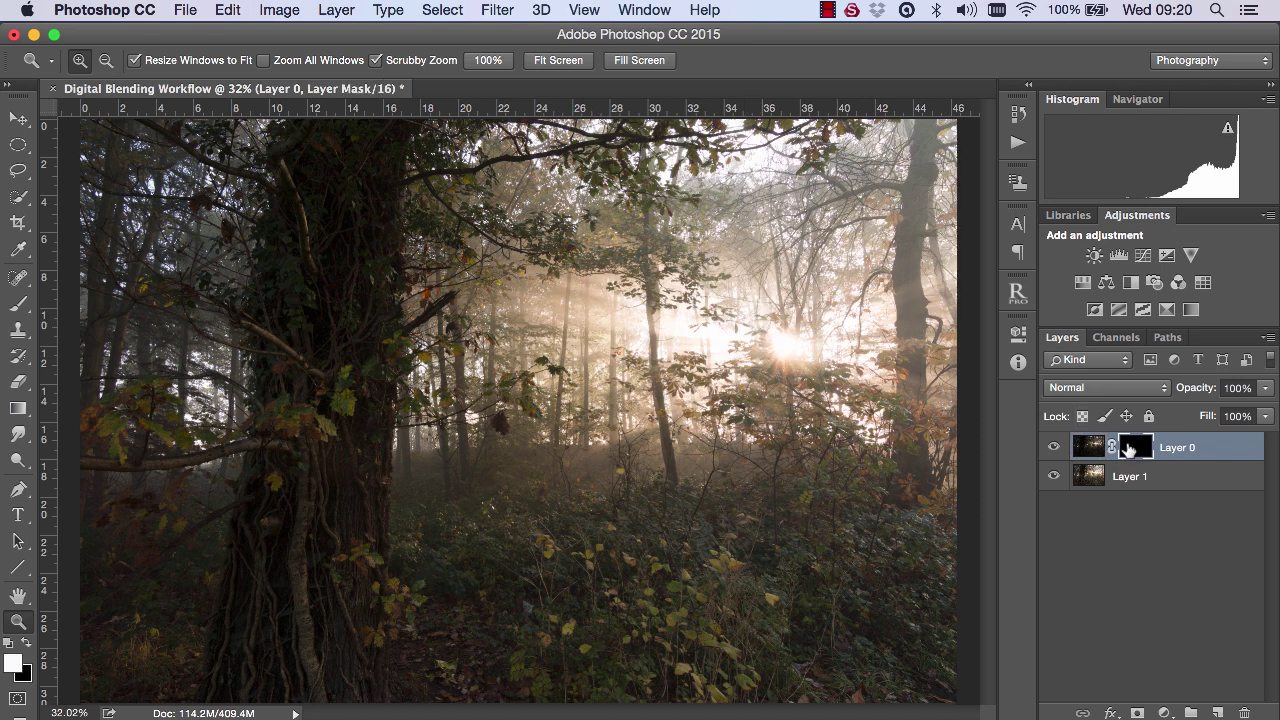
click(18, 305)
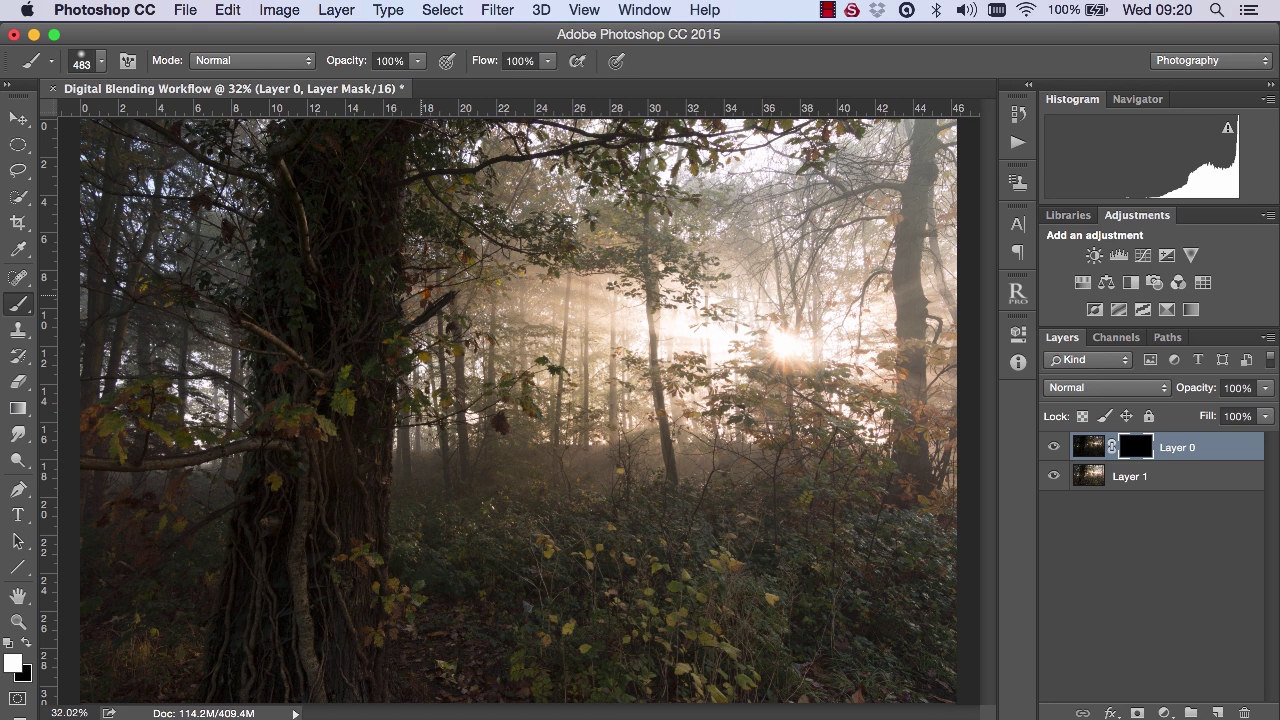
drag(445, 330, 525, 330)
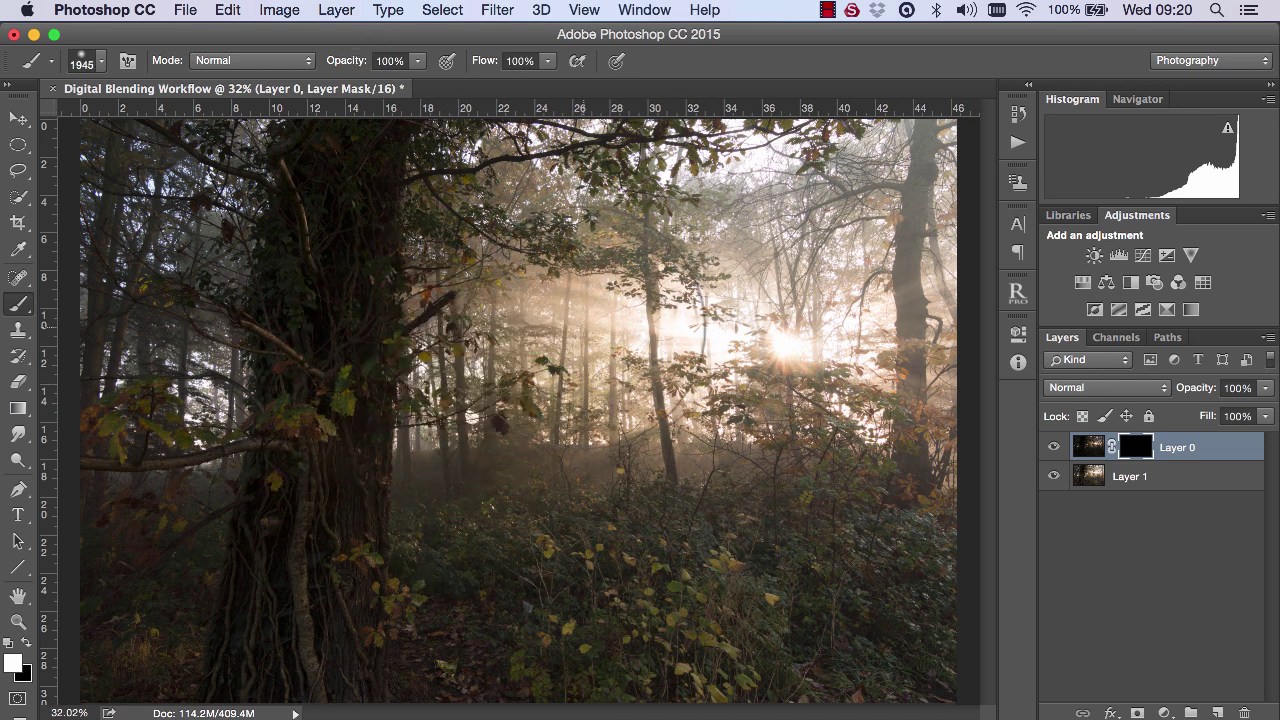
click(608, 346)
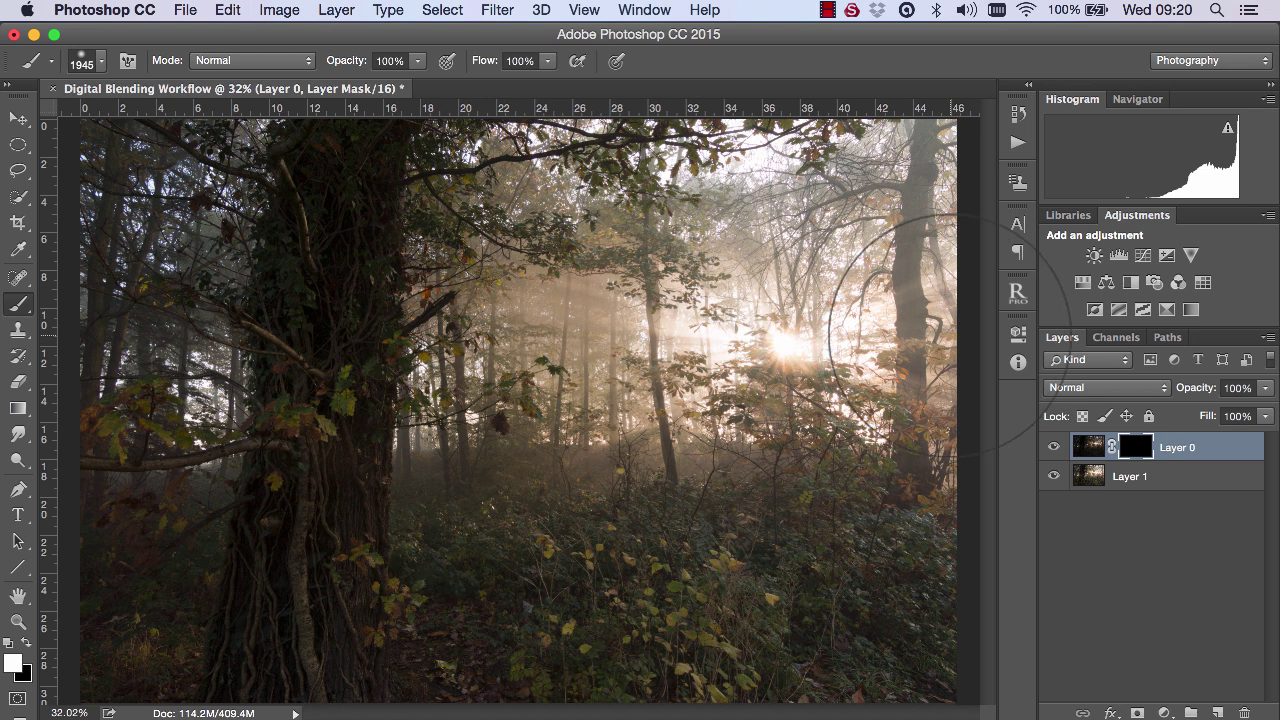
mouse_move(790, 342)
mouse_down()
mouse_move(625, 344)
mouse_move(880, 320)
mouse_up()
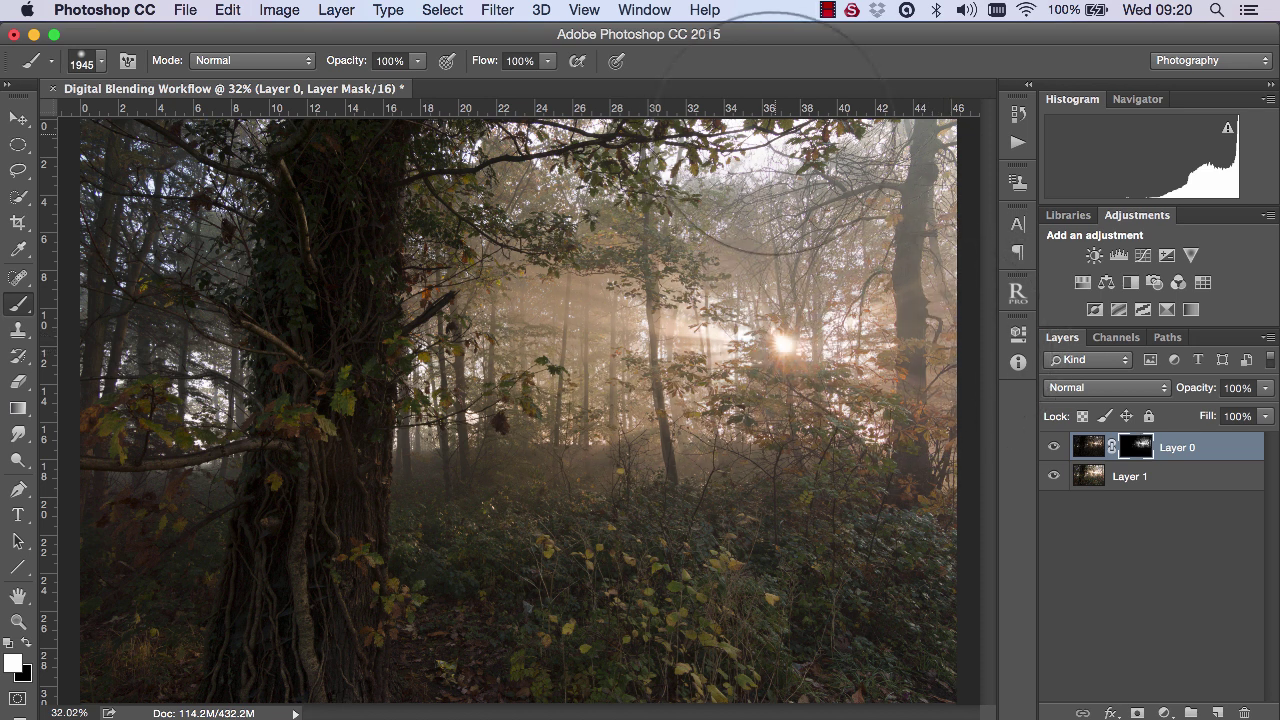
mouse_move(772, 136)
mouse_down()
mouse_move(840, 150)
mouse_move(560, 110)
mouse_move(720, 120)
mouse_move(830, 160)
mouse_move(800, 310)
mouse_move(660, 310)
mouse_up()
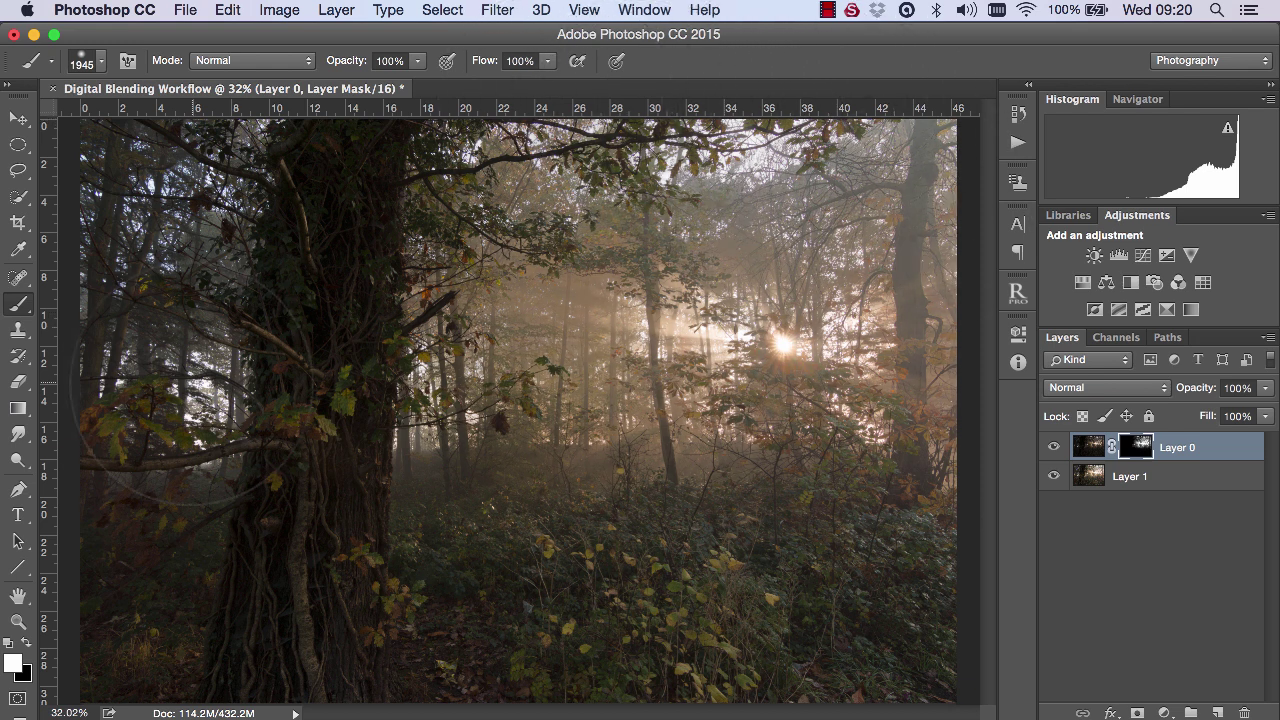
mouse_move(200, 385)
mouse_down()
mouse_move(180, 260)
mouse_move(150, 190)
mouse_move(140, 310)
mouse_move(162, 398)
mouse_up()
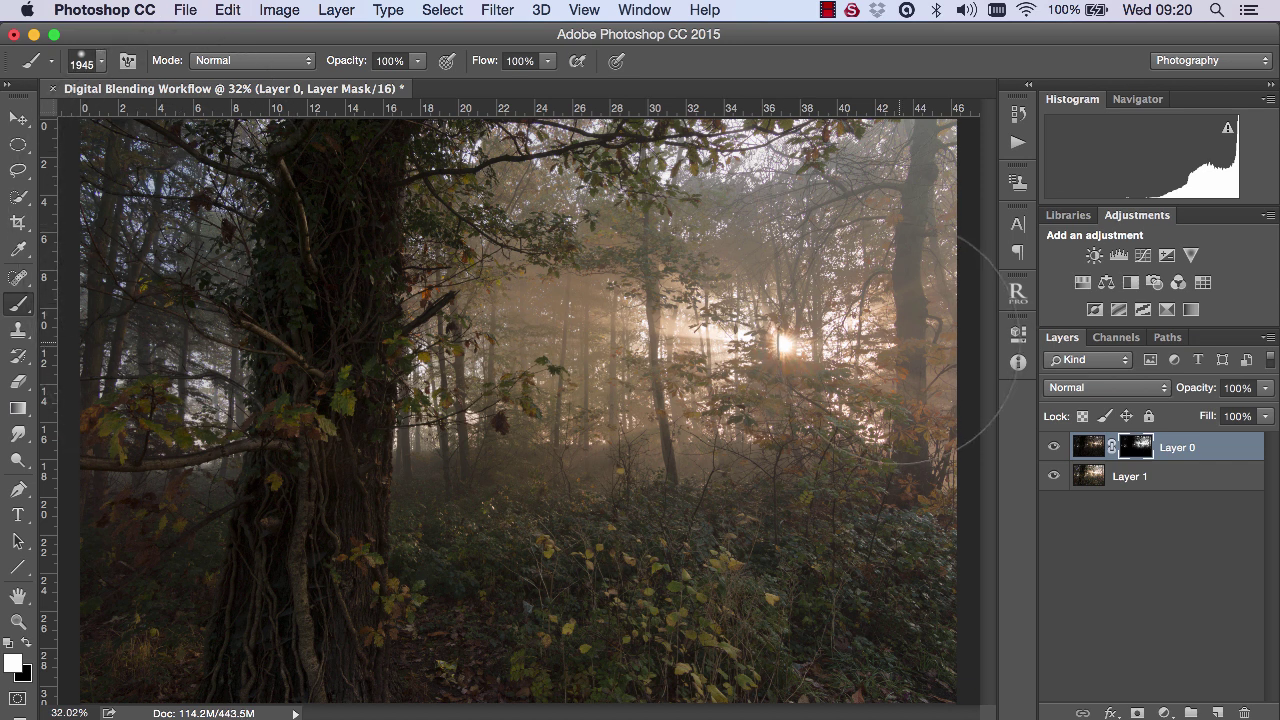
key(super+d)
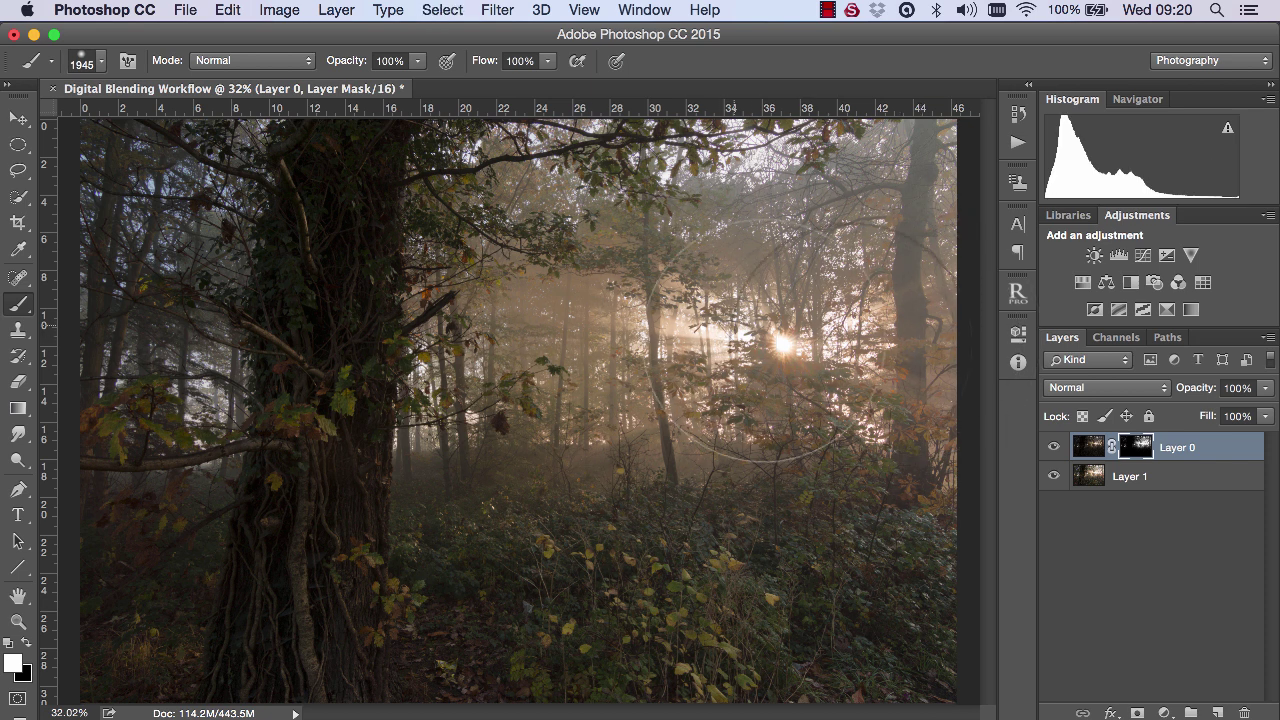
- Add a Curves 1 layer clipped to Layer 0 and lift the curve to brighten
click(1143, 256)
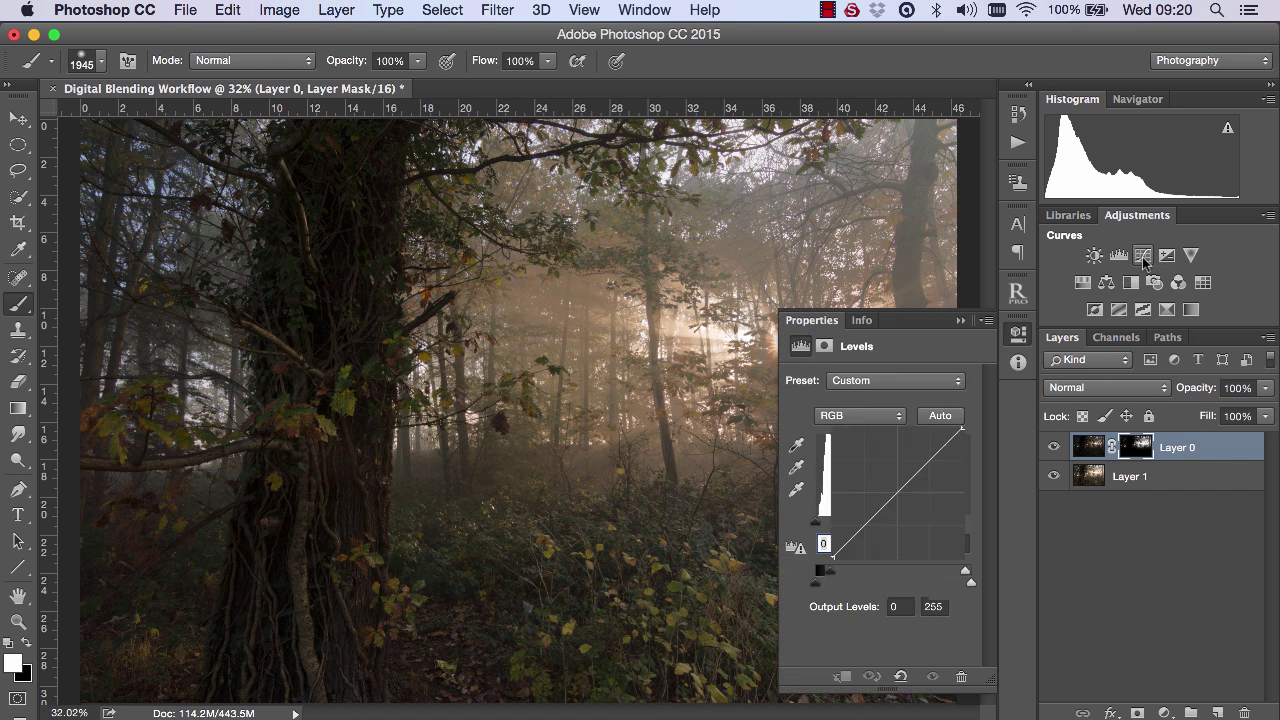
right_click(1220, 452)
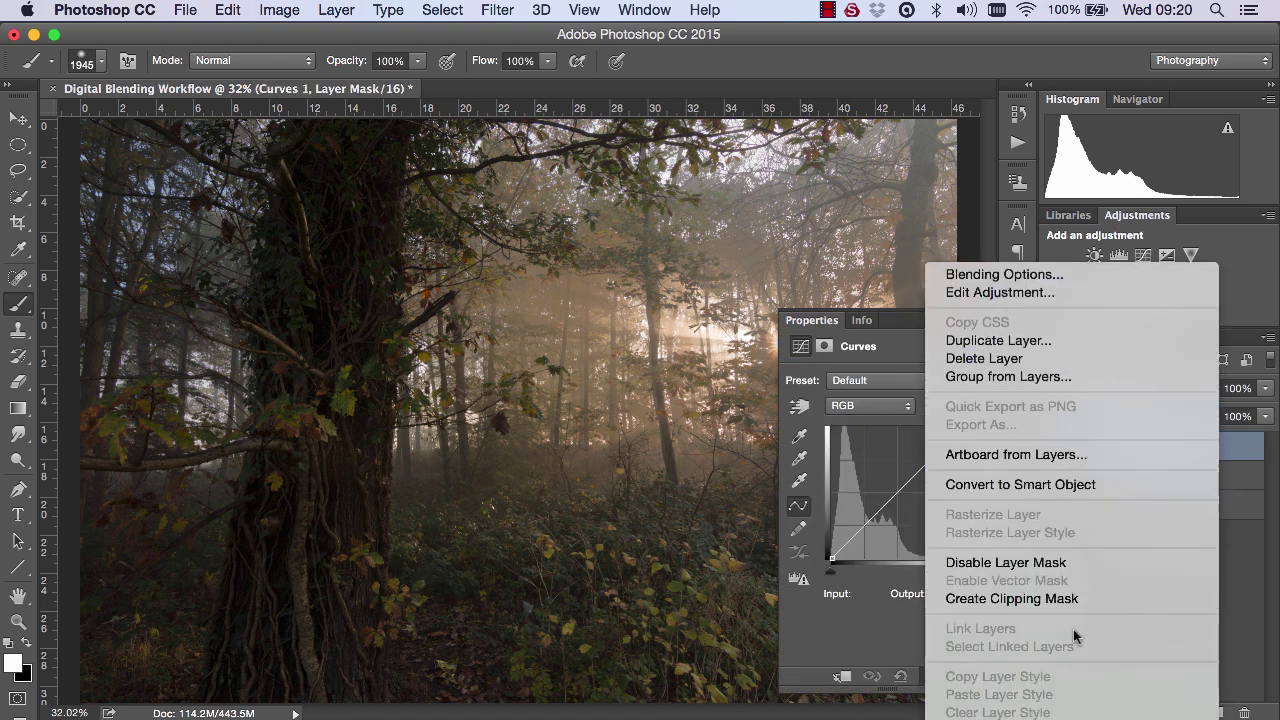
click(1075, 602)
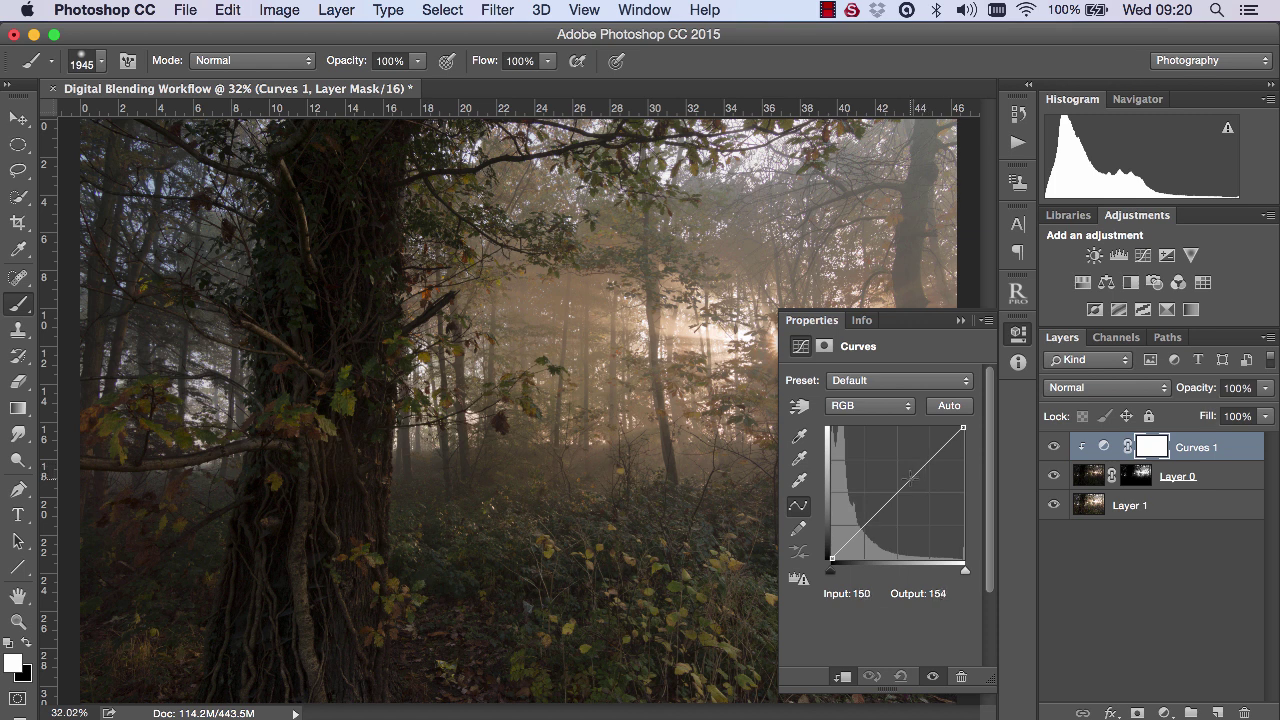
drag(910, 478, 899, 460)
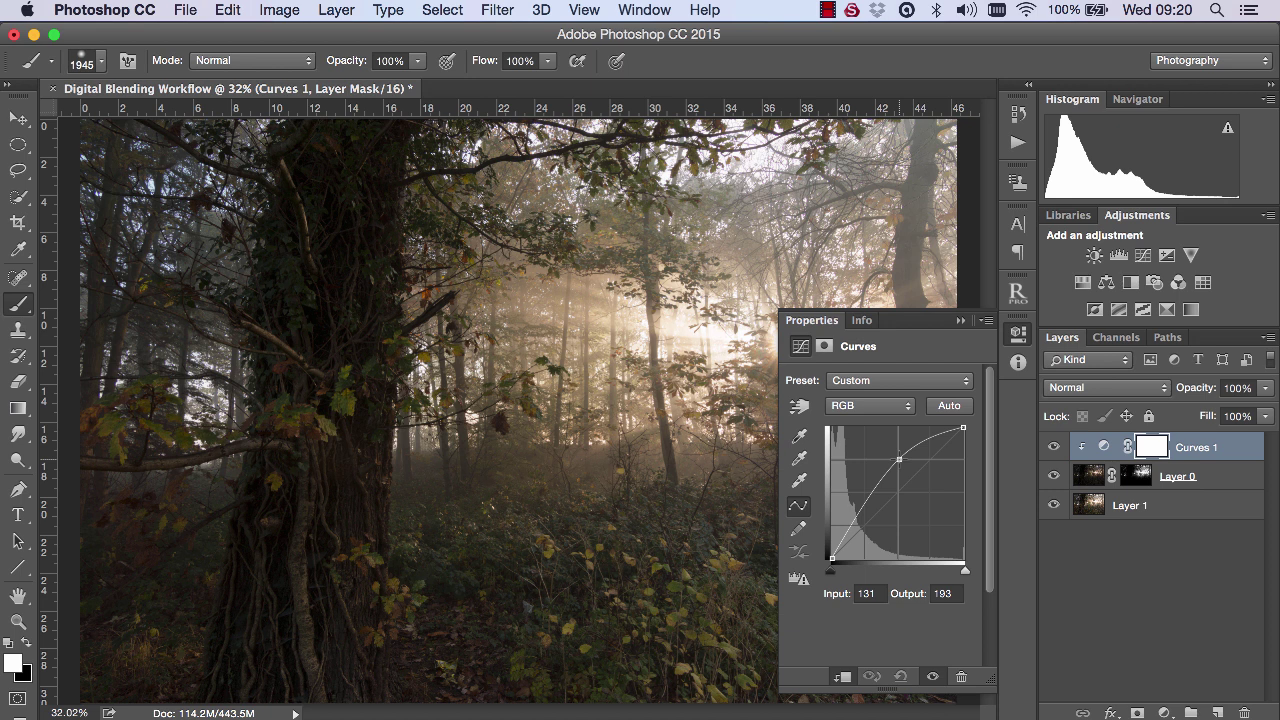
click(961, 321)
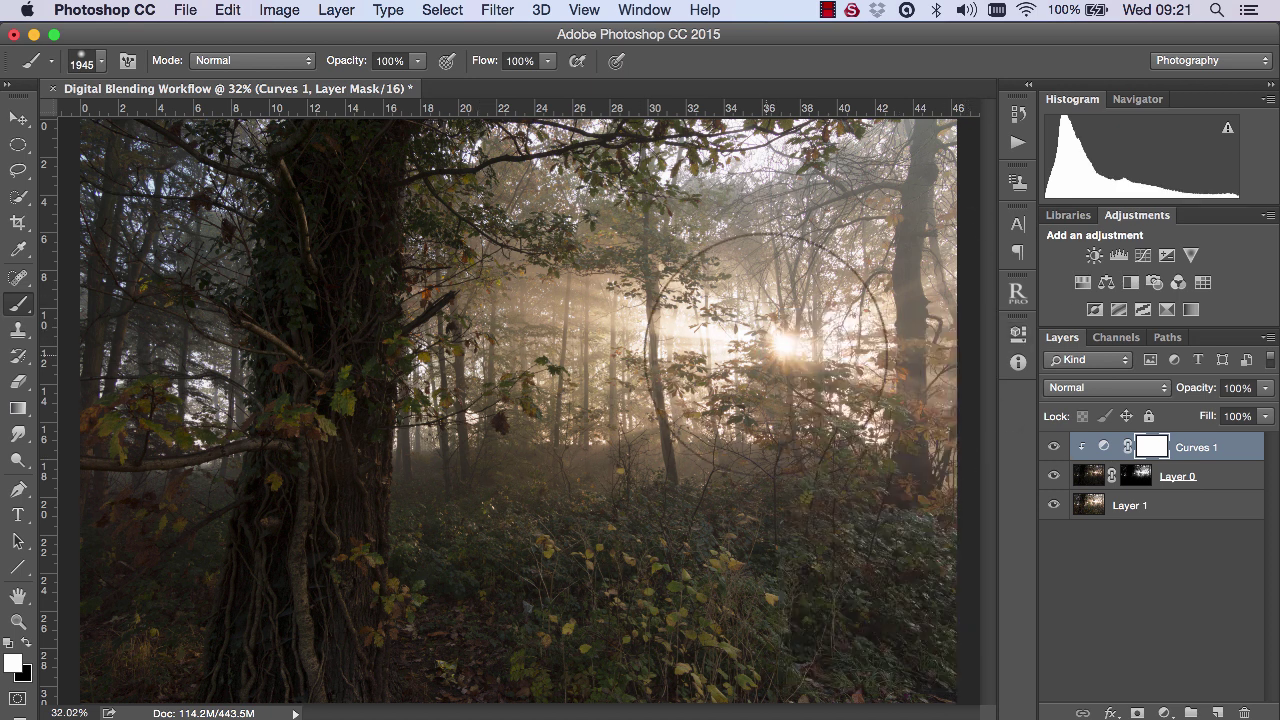
- Paint black at 40% opacity on the Curves mask over the sun and compare before and after
click(29, 646)
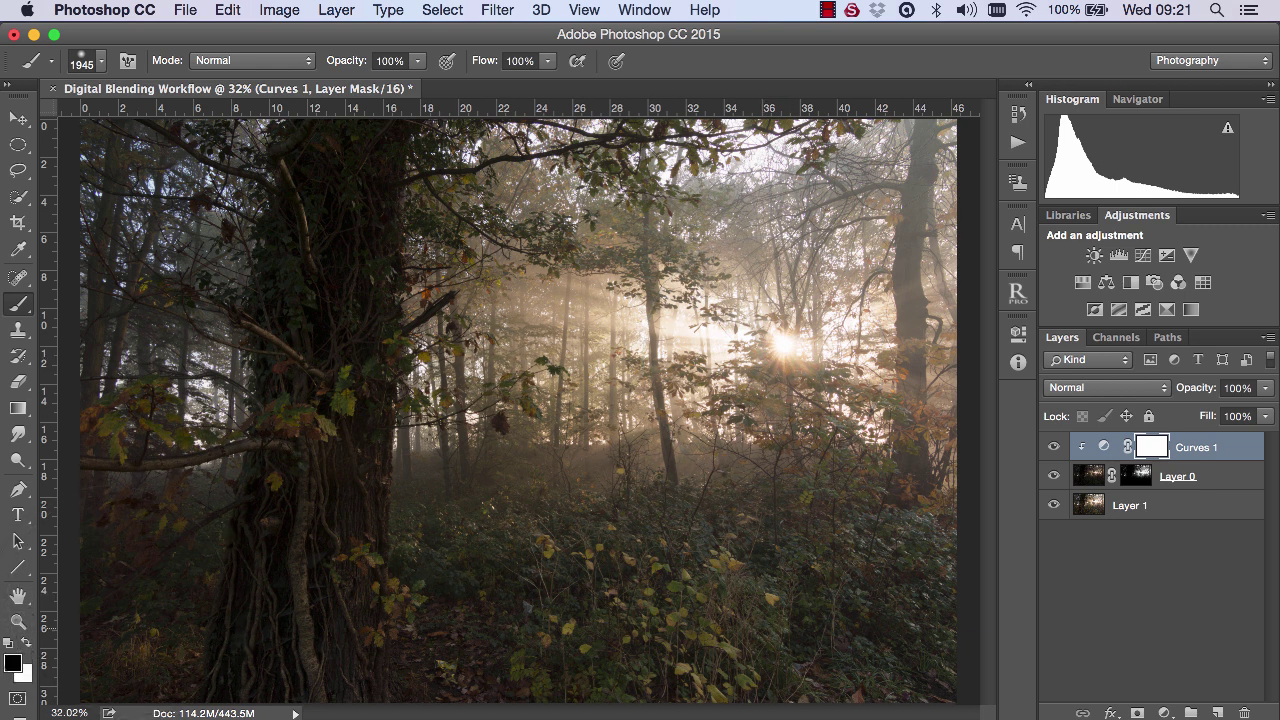
key(4)
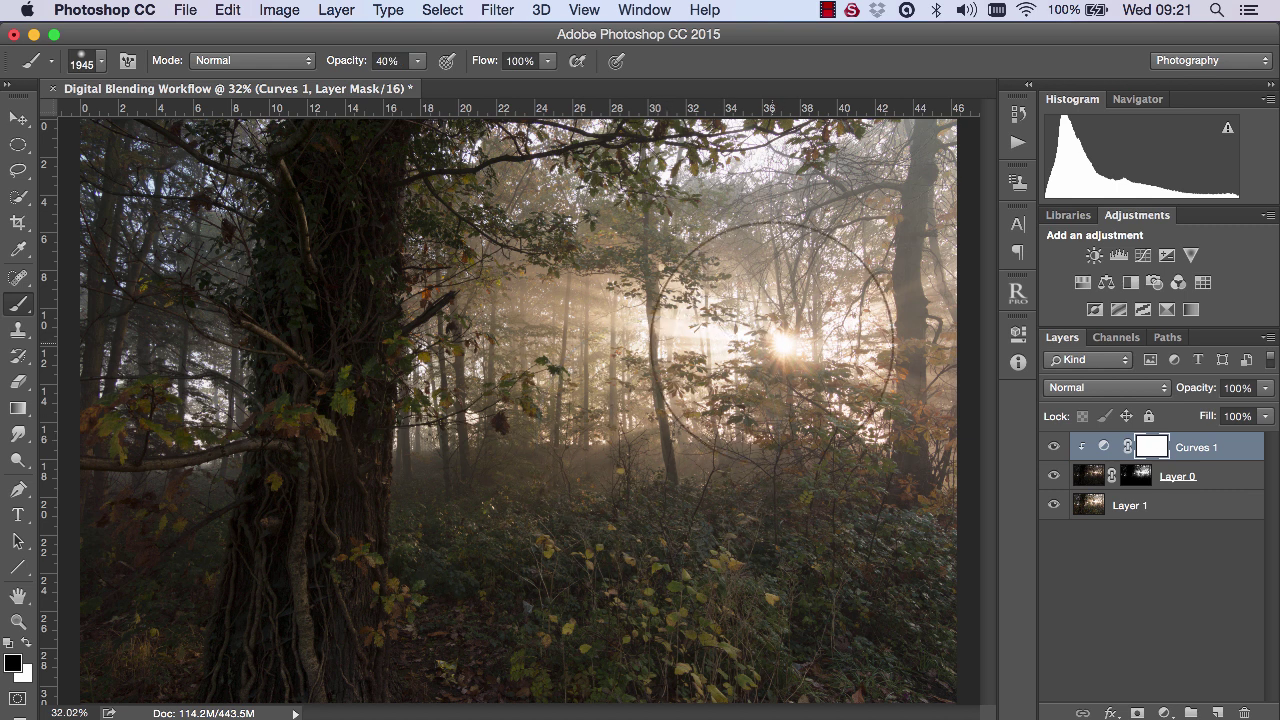
click(773, 340)
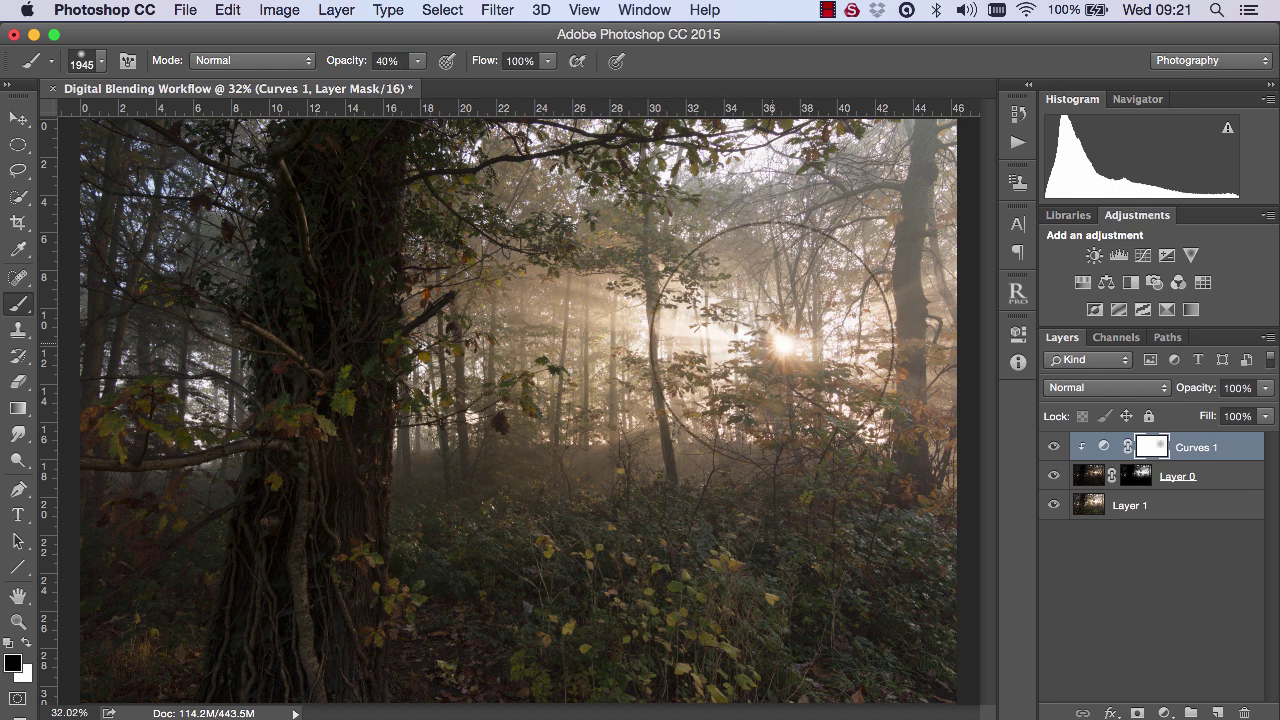
click(1053, 448)
click(1053, 448)
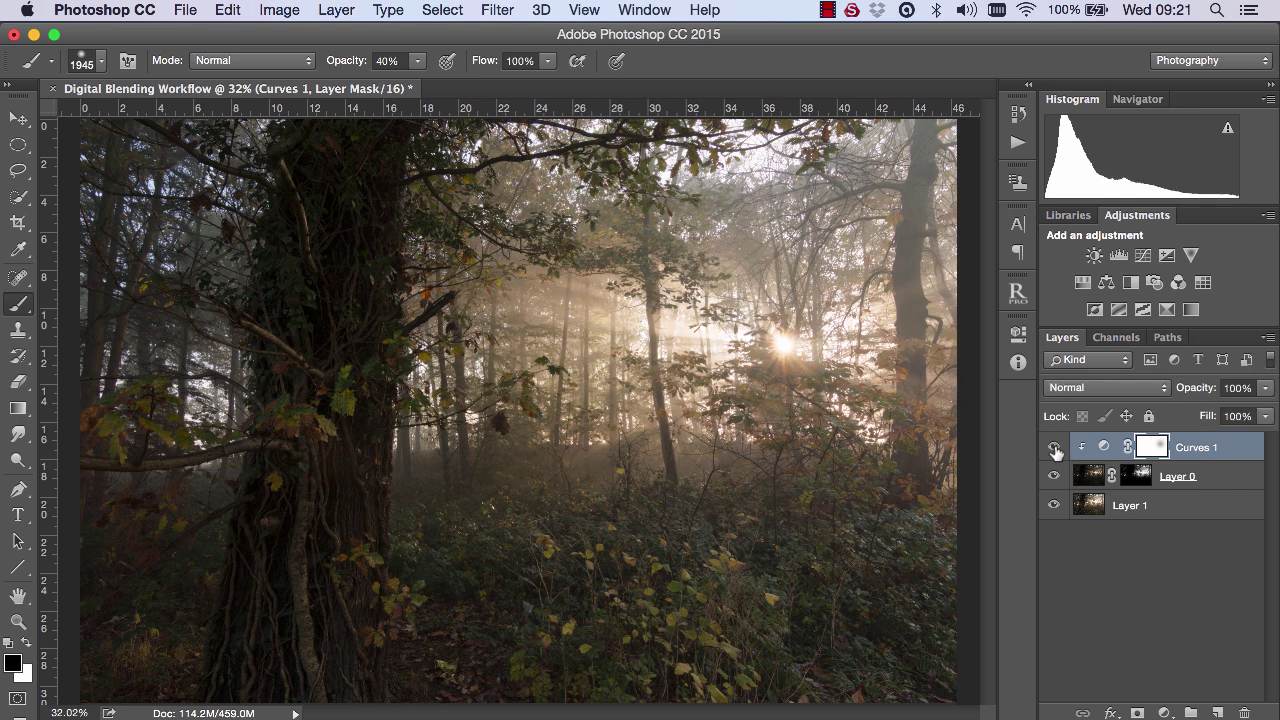
click(1053, 448)
click(1053, 448)
click(1053, 448)
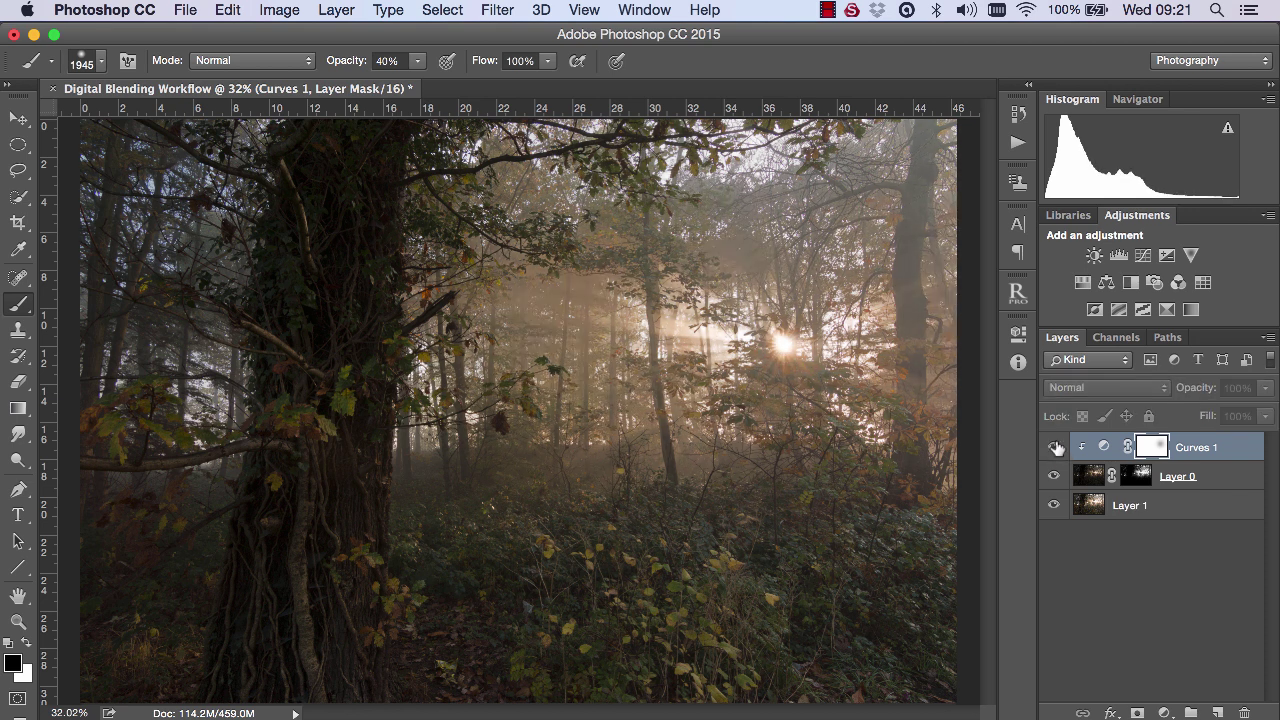
click(1053, 448)
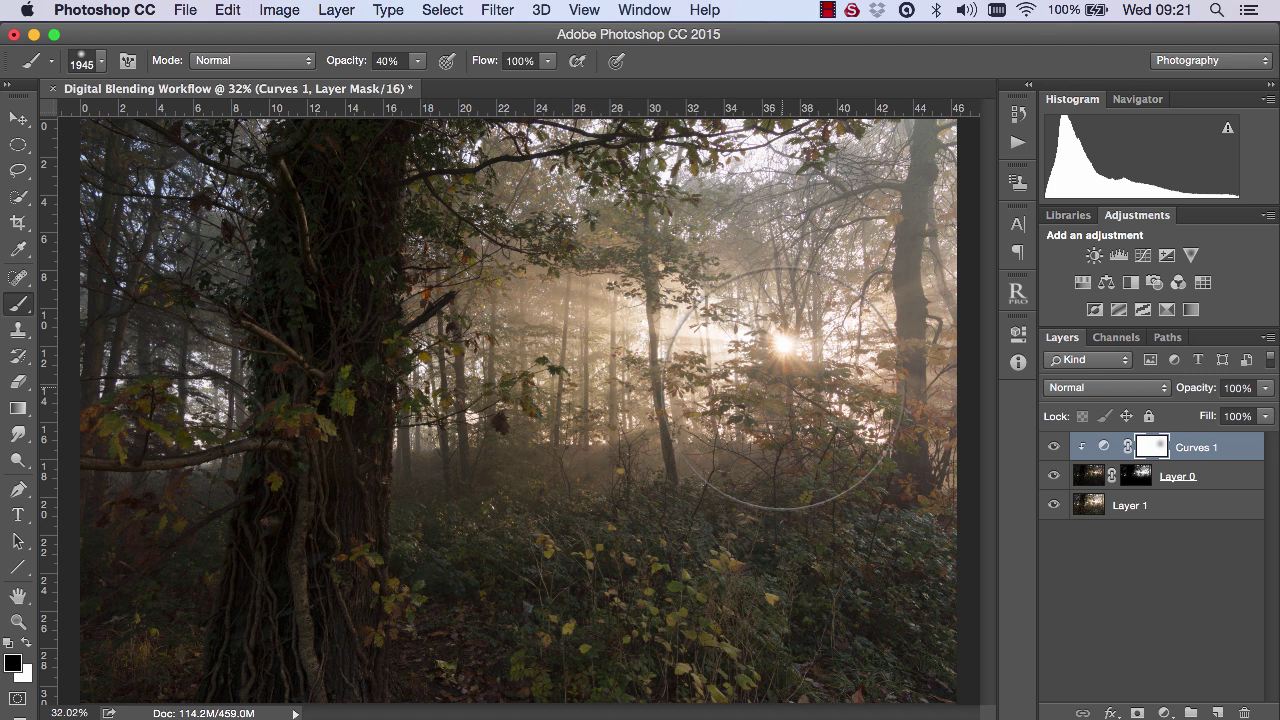
- Crop the image, pulling in the left edge, raising the bottom and lowering the top
click(17, 222)
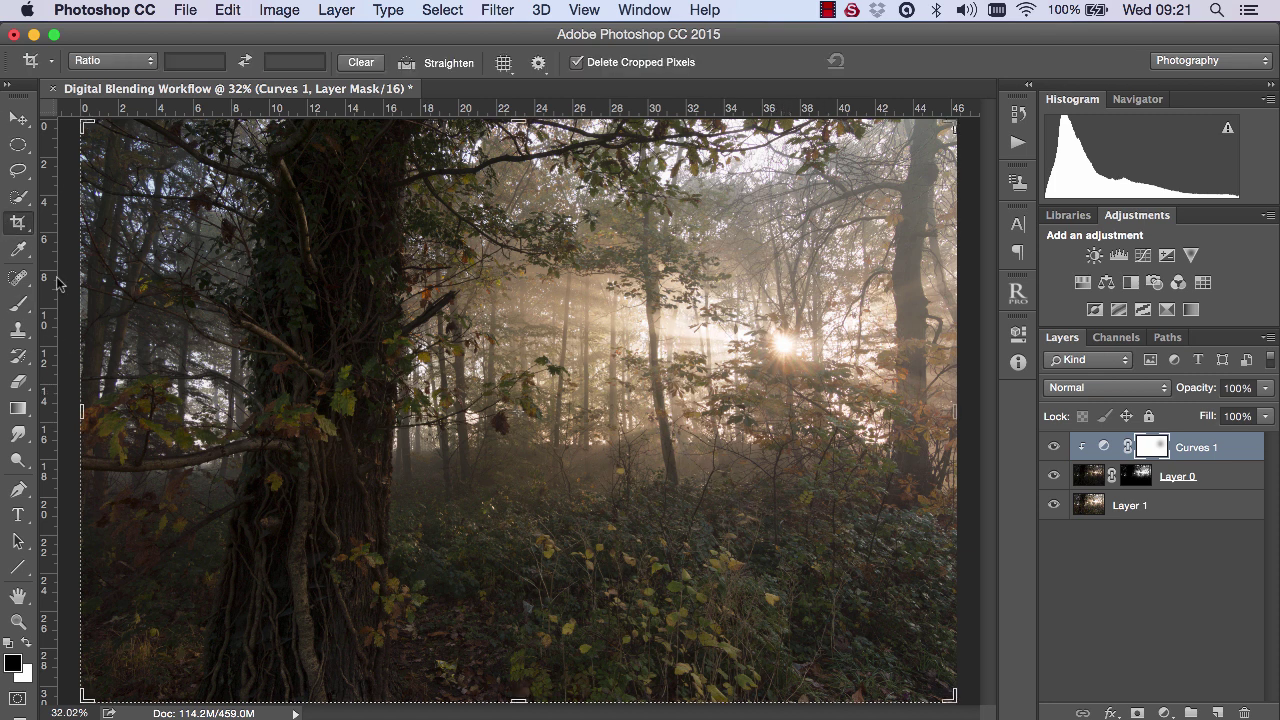
drag(83, 410, 123, 411)
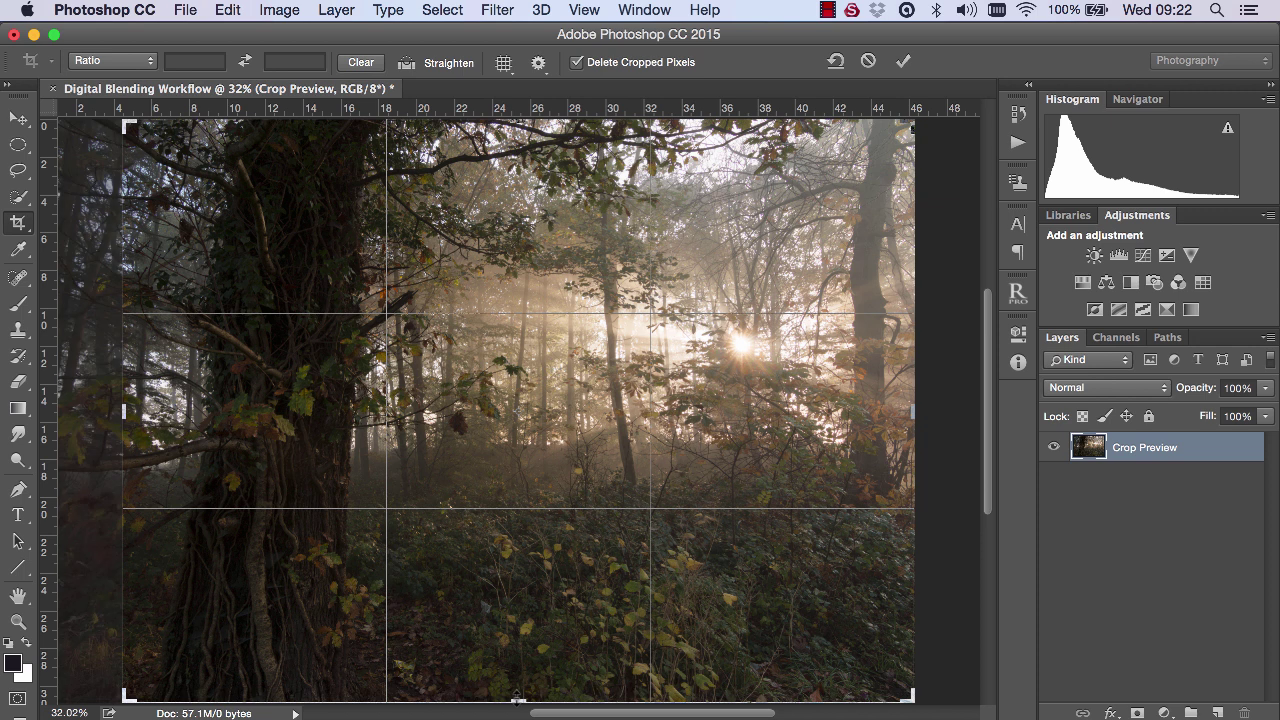
drag(518, 698, 518, 662)
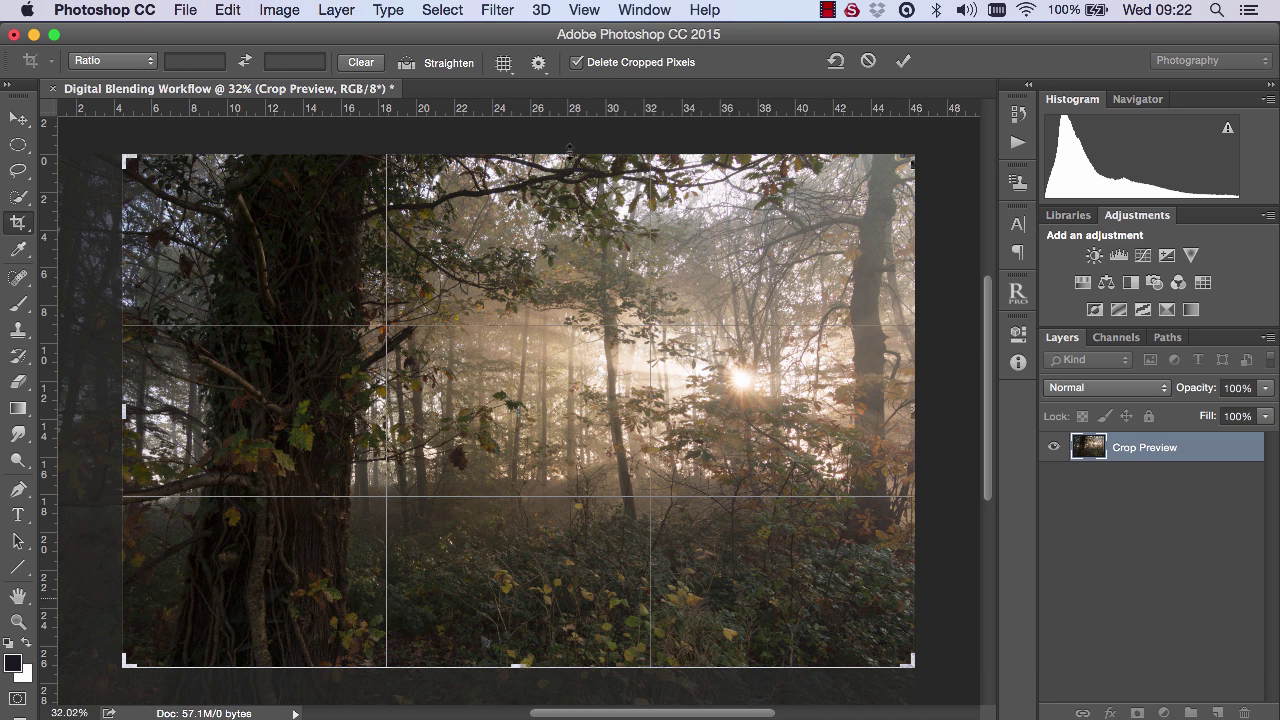
drag(582, 153, 587, 172)
click(902, 63)
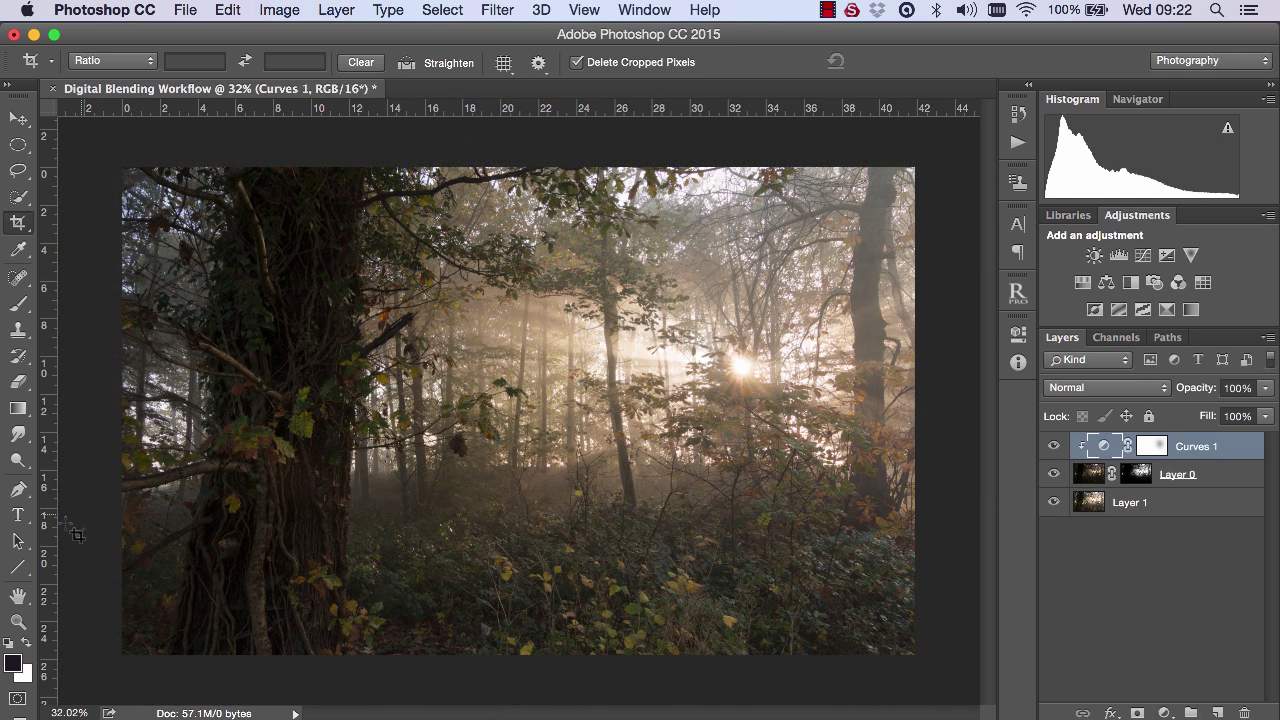
click(18, 621)
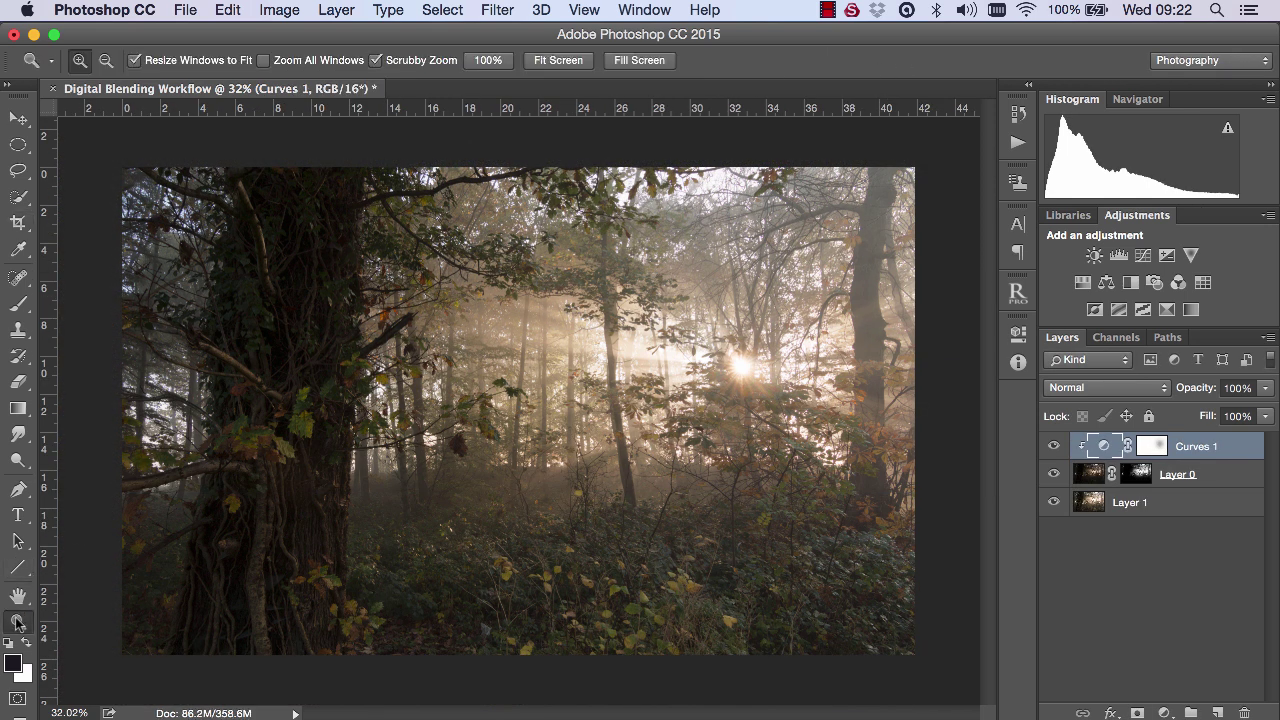
click(560, 62)
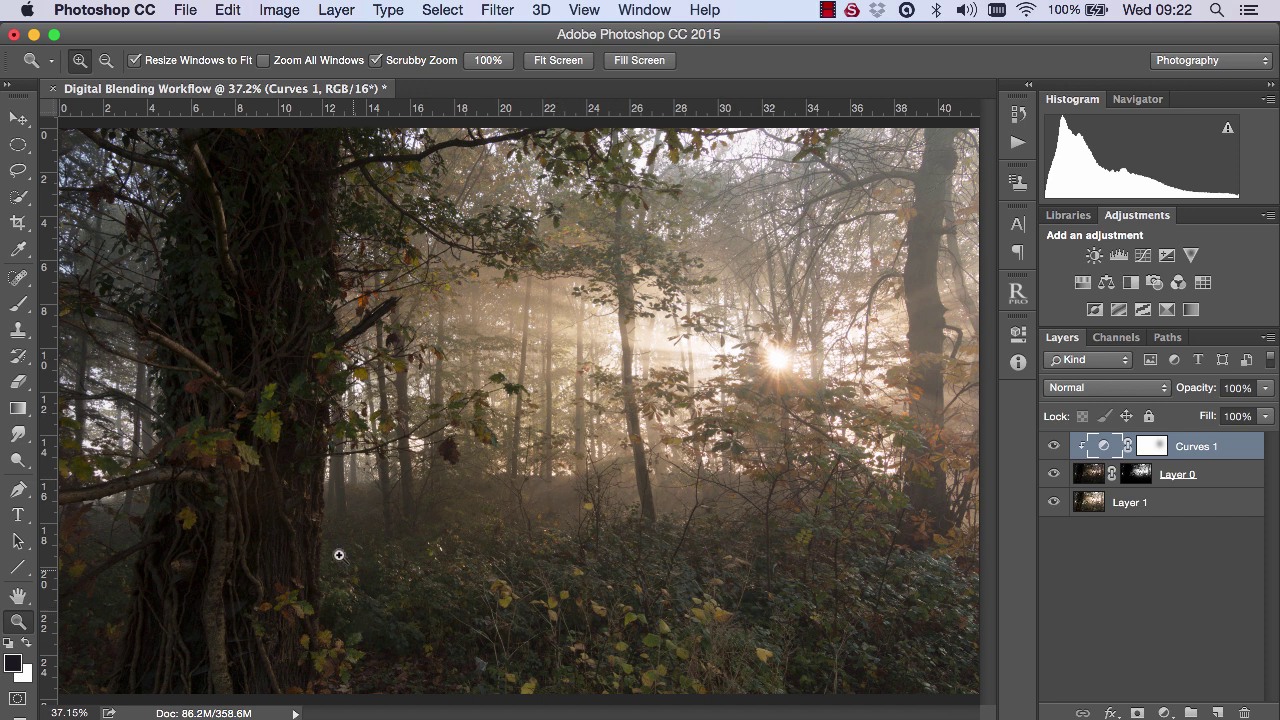
click(1020, 292)
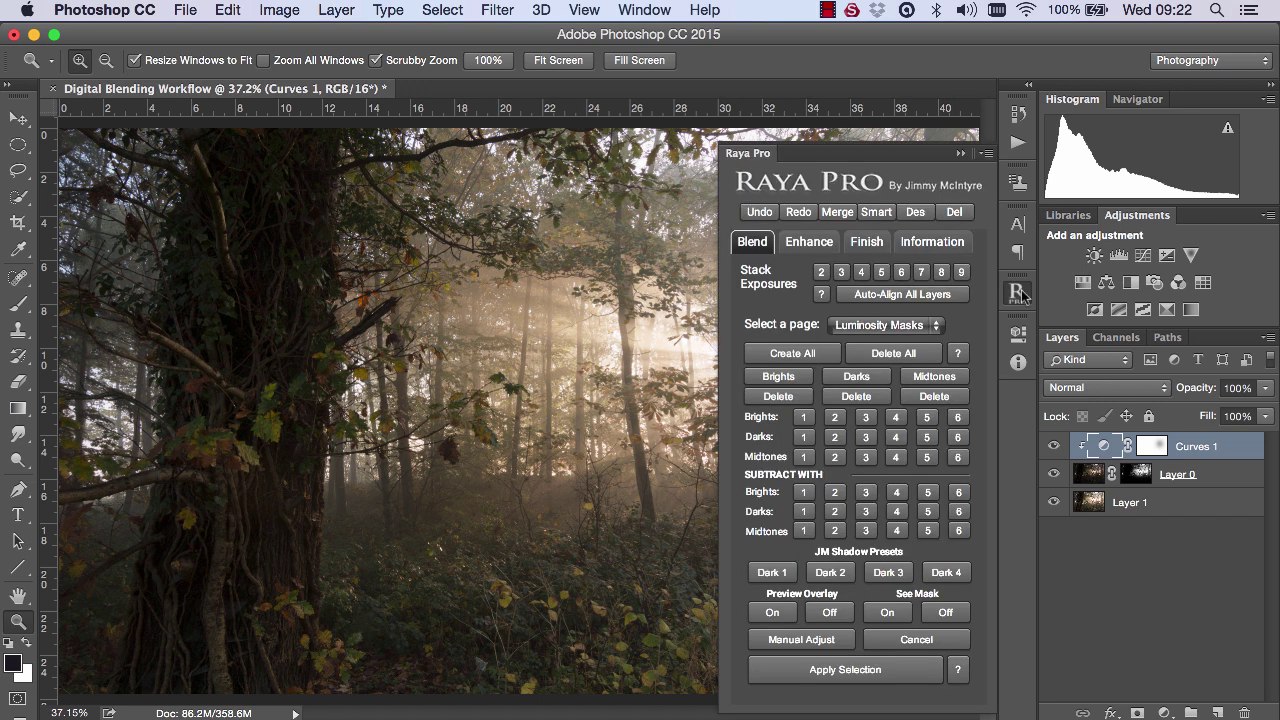
click(828, 244)
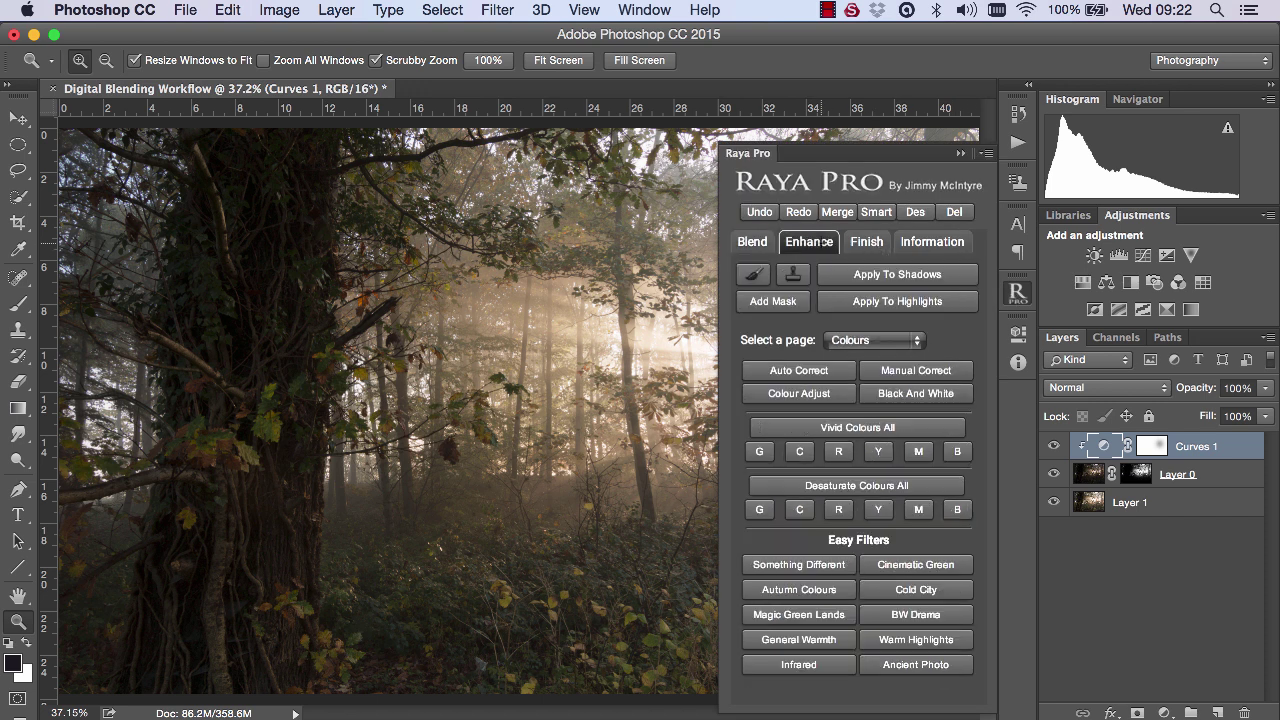
click(893, 342)
click(893, 366)
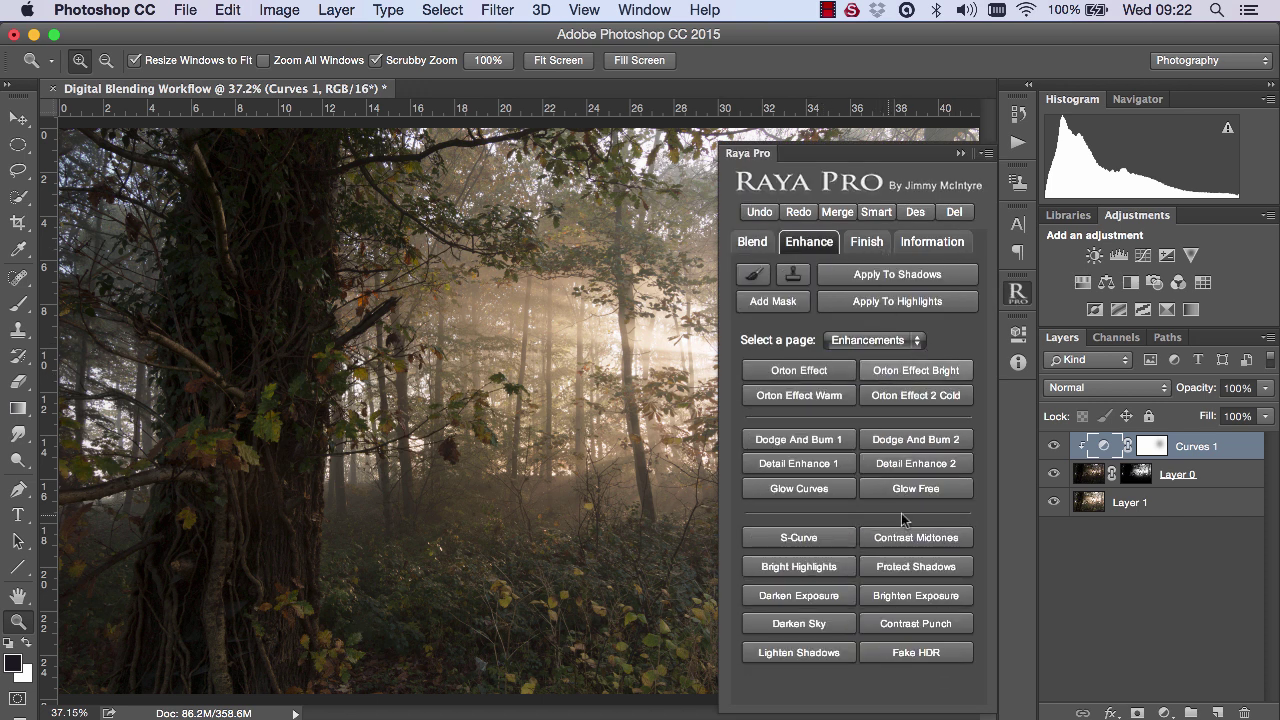
click(960, 154)
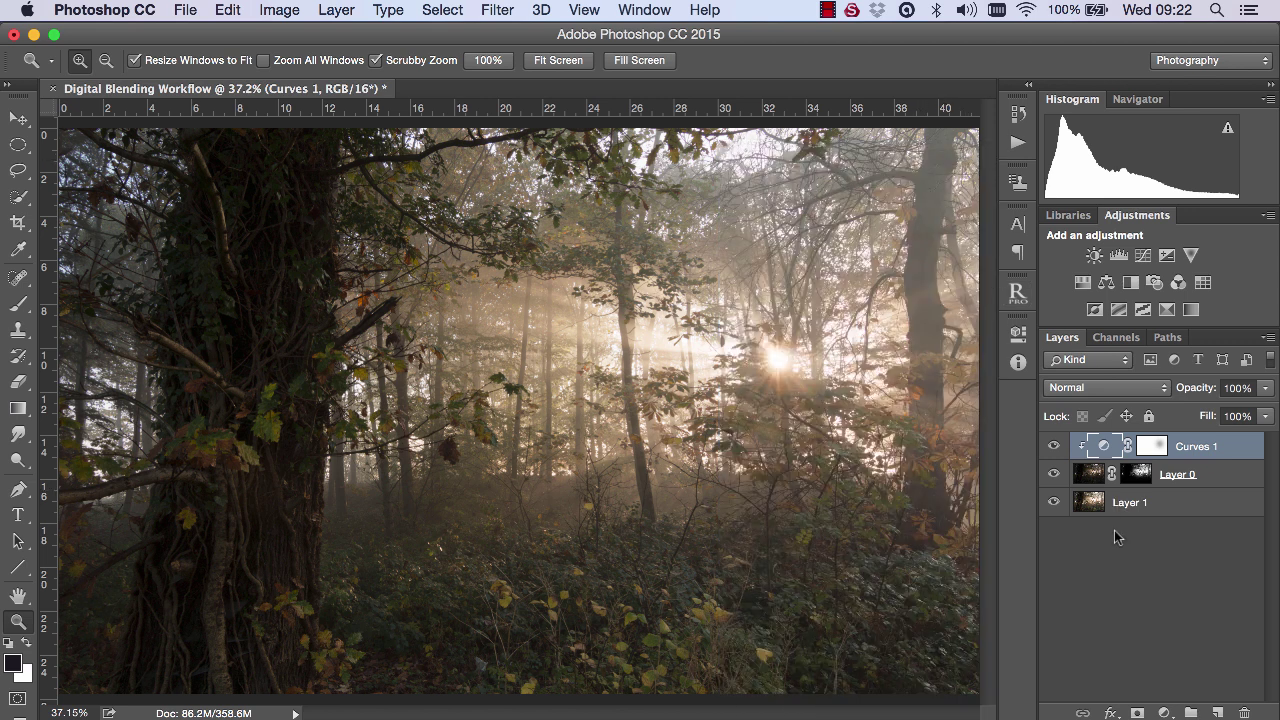
- Add a new Layer 2 above Curves 1 set to Overlay blending
click(1218, 713)
click(1098, 390)
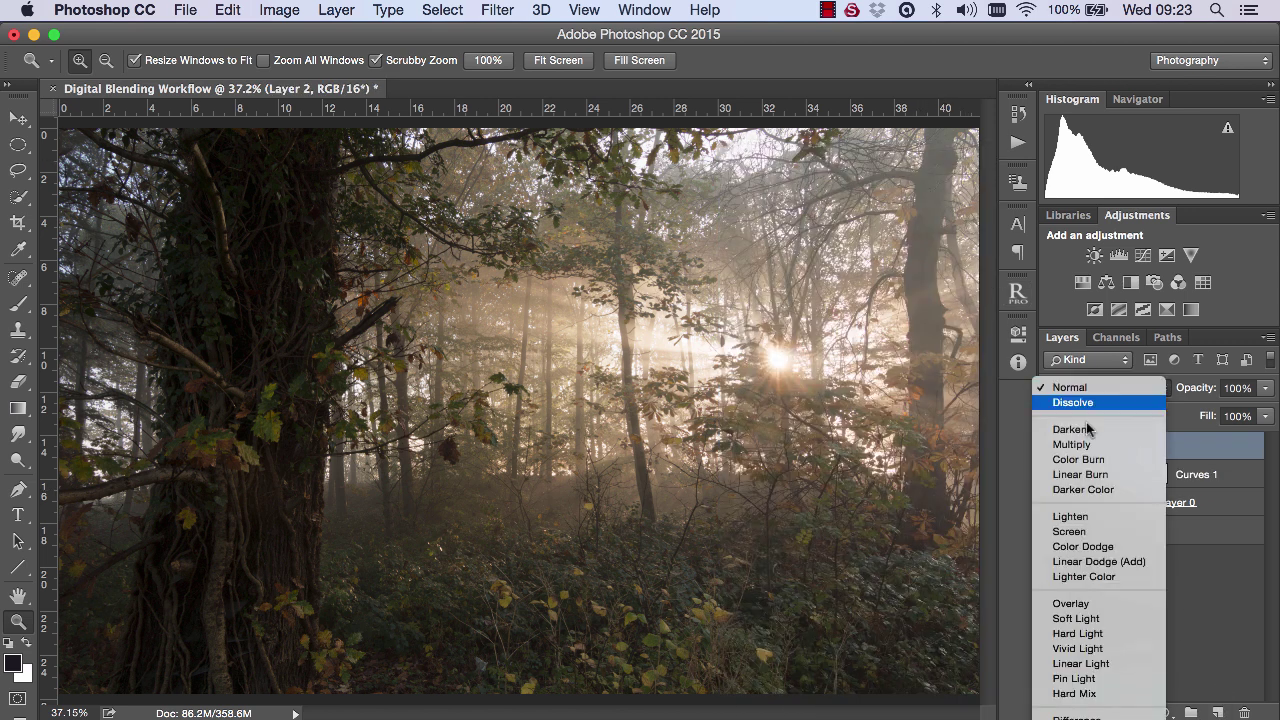
click(1096, 606)
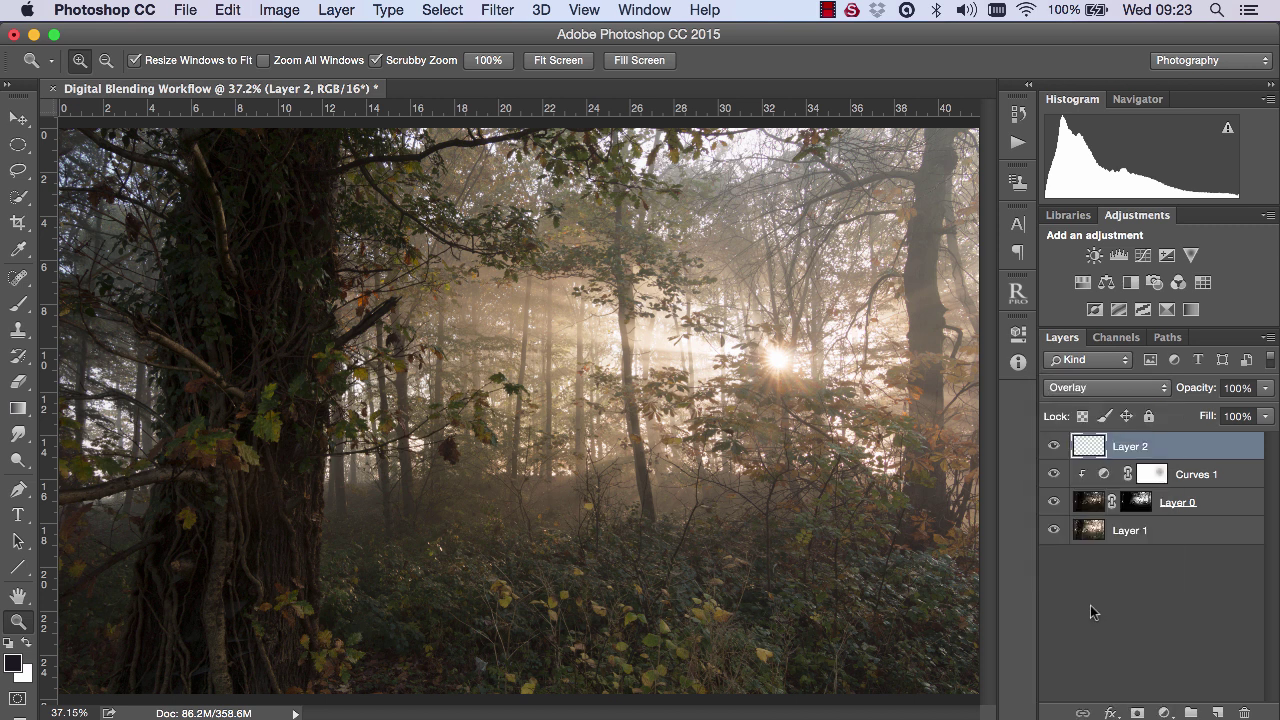
- Sample a light beige from the mist and paint it over the undergrowth with a 1091 px brush
click(16, 306)
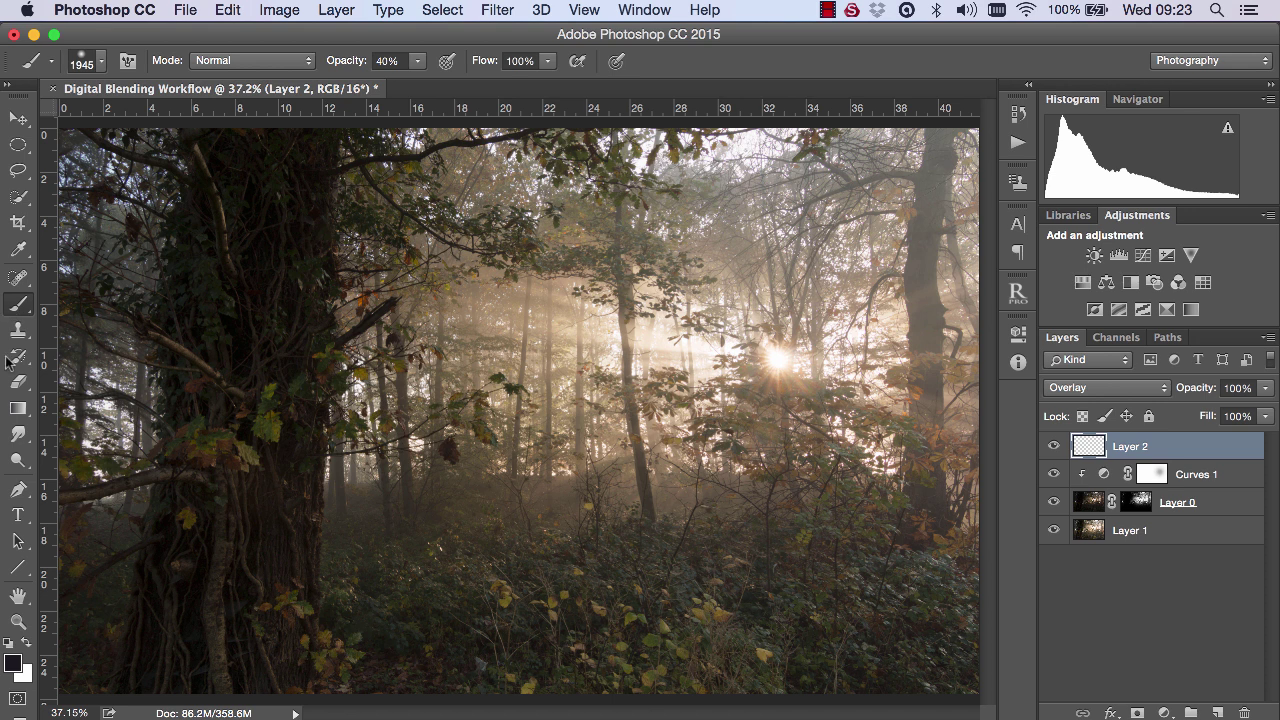
click(13, 663)
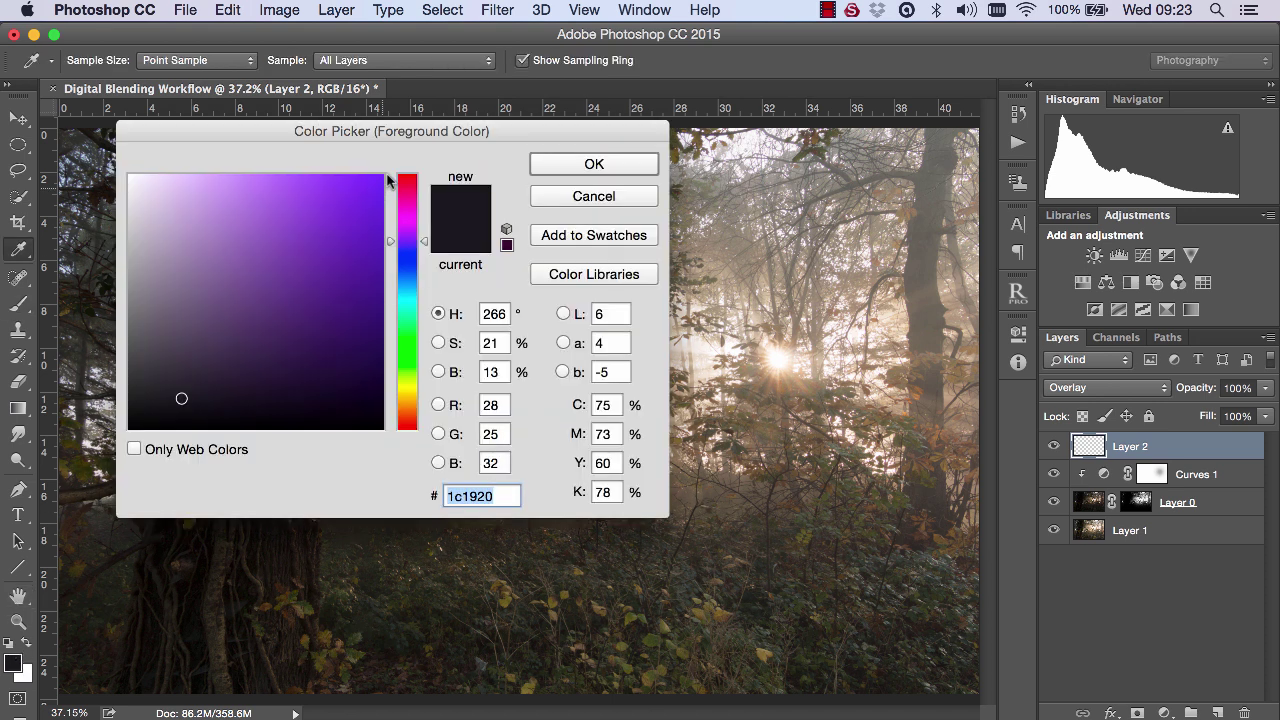
drag(408, 131, 345, 146)
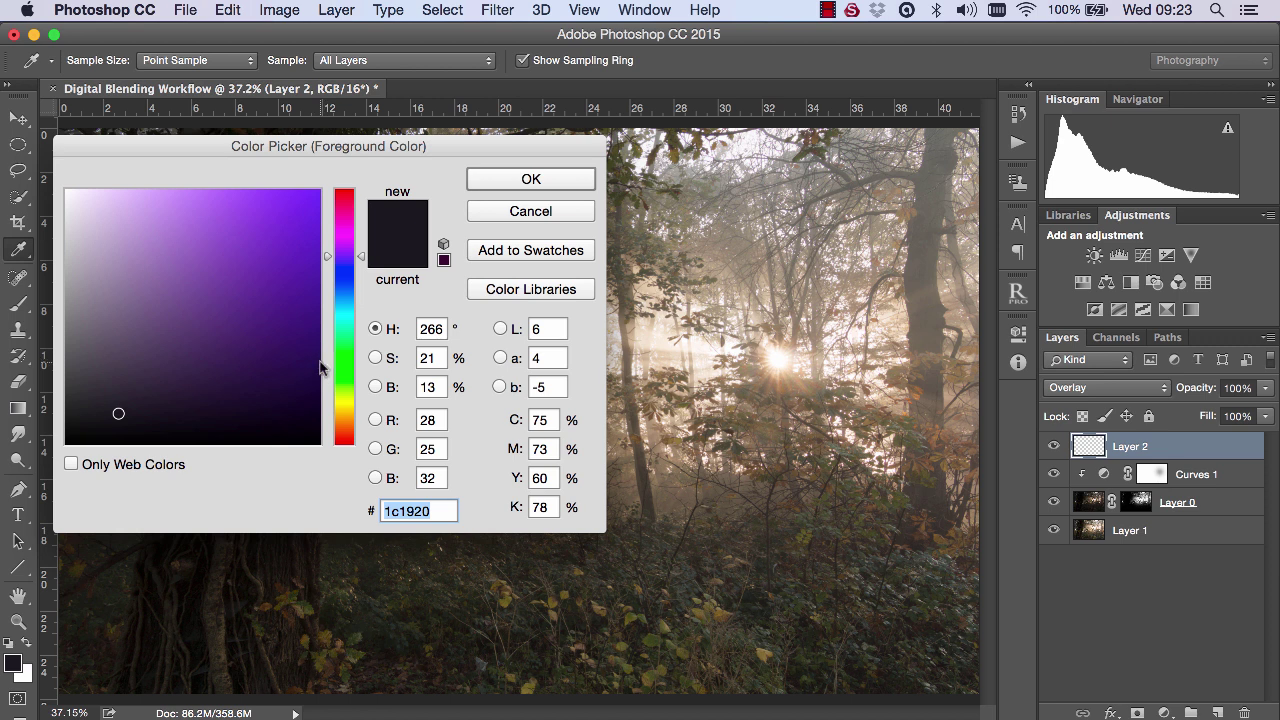
click(667, 344)
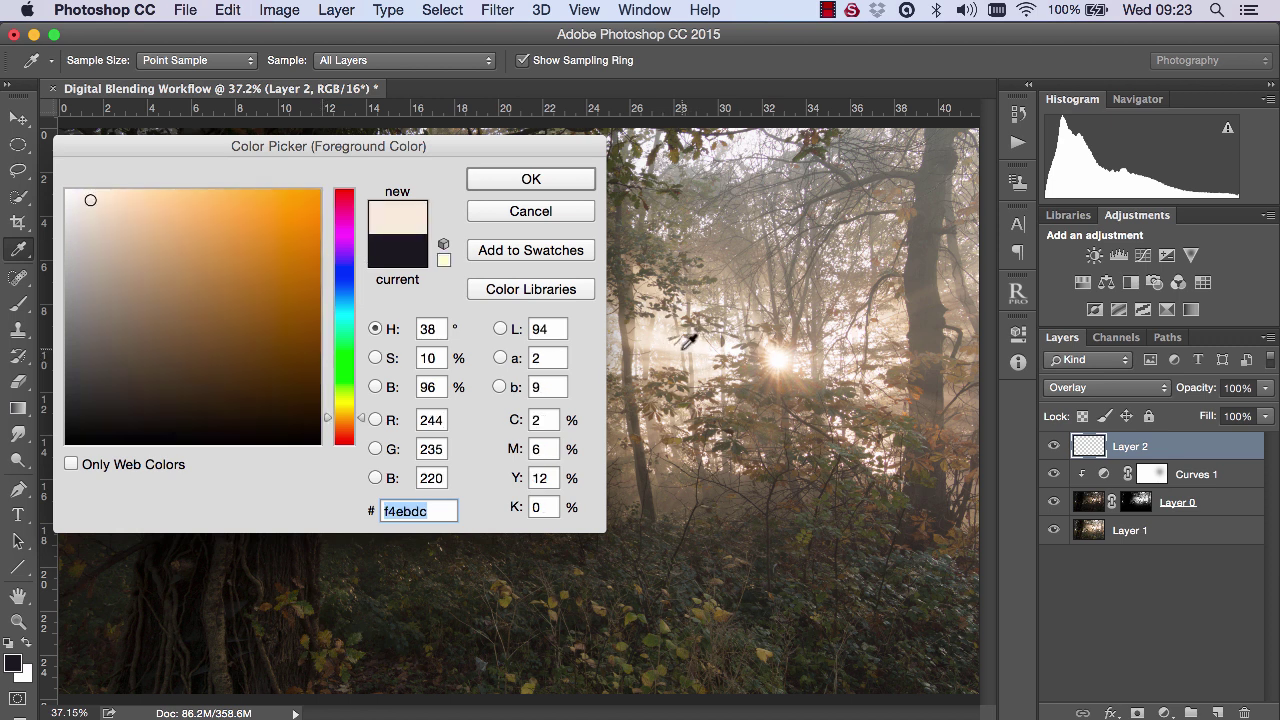
click(95, 197)
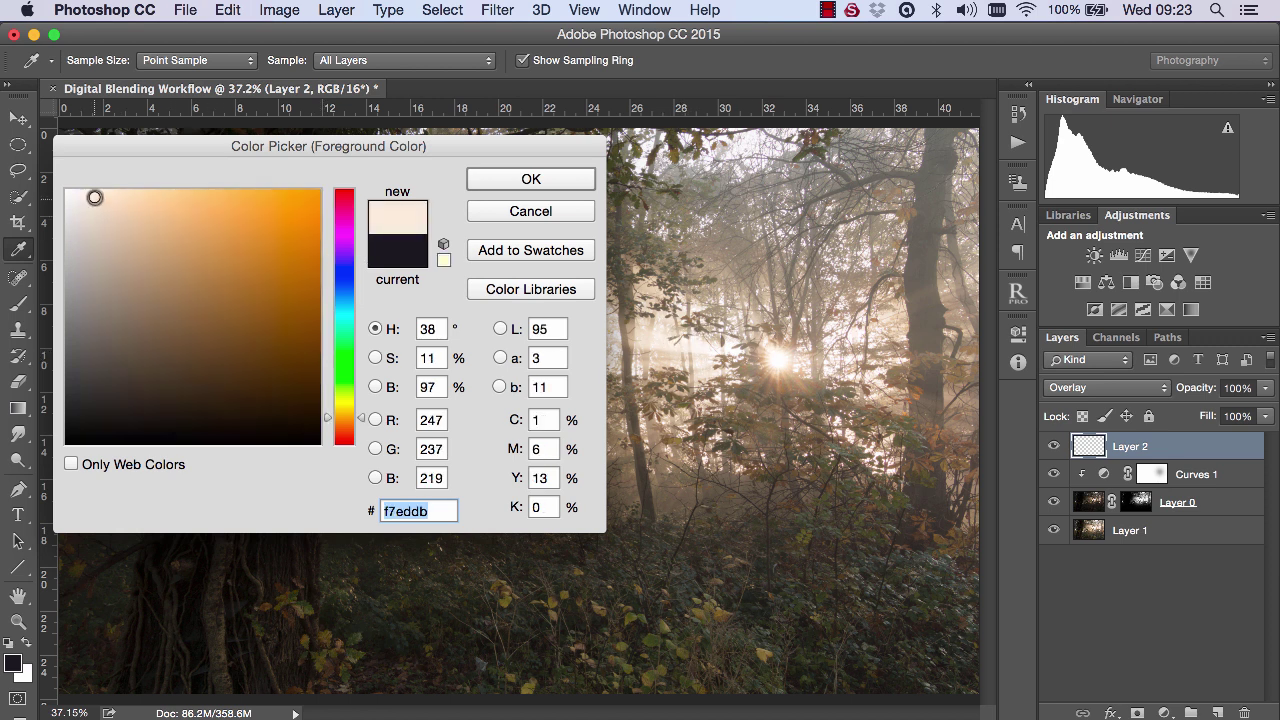
click(521, 180)
key(b)
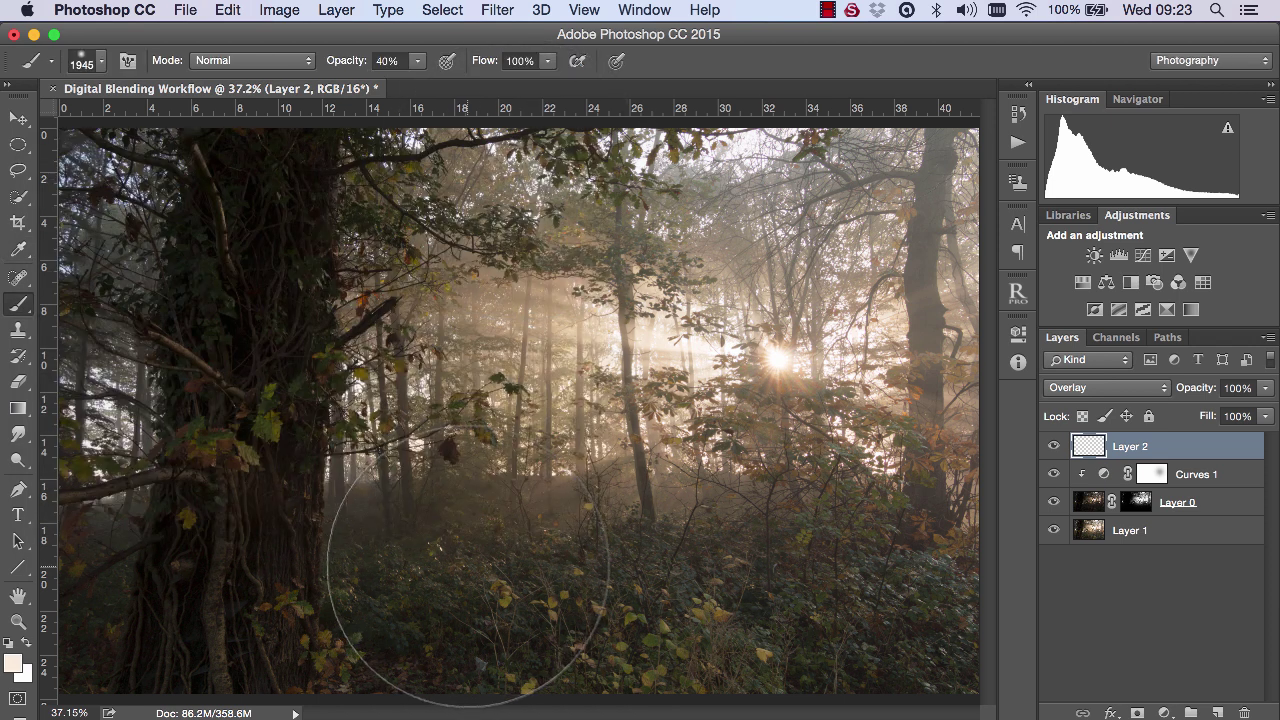
drag(496, 553, 340, 572)
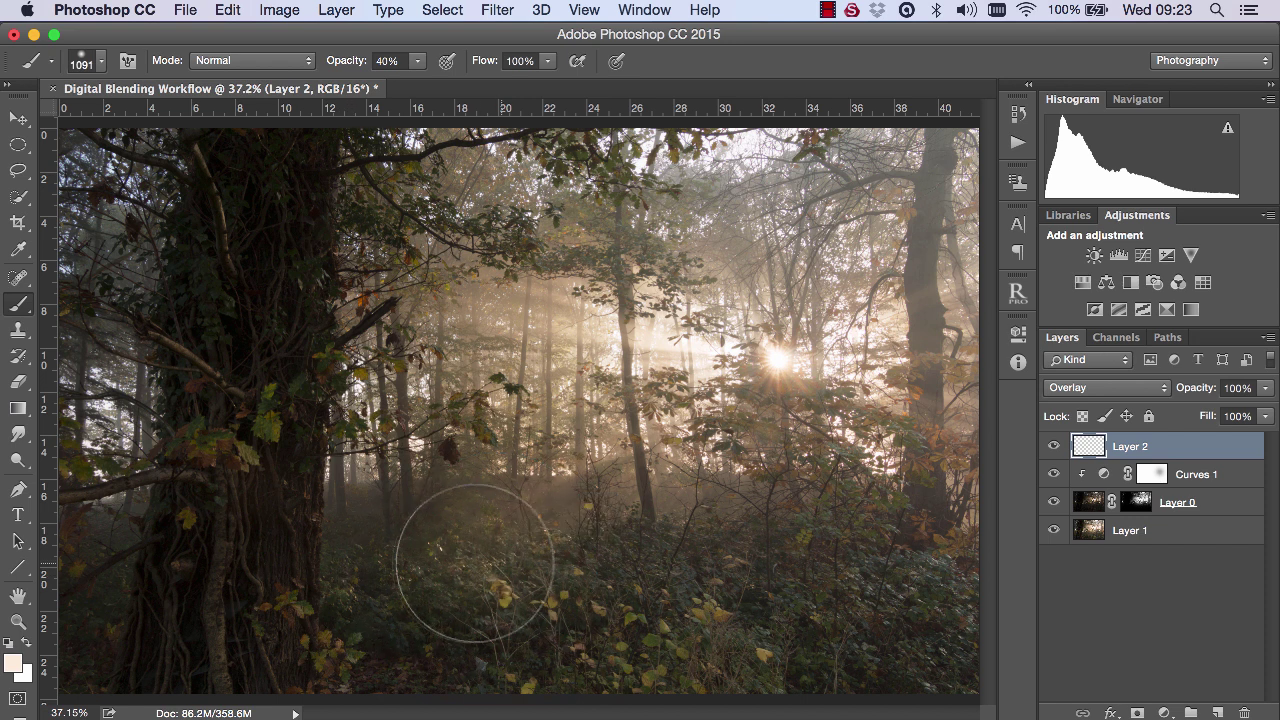
mouse_move(475, 563)
mouse_down()
mouse_move(389, 573)
mouse_move(528, 543)
mouse_move(382, 582)
mouse_up()
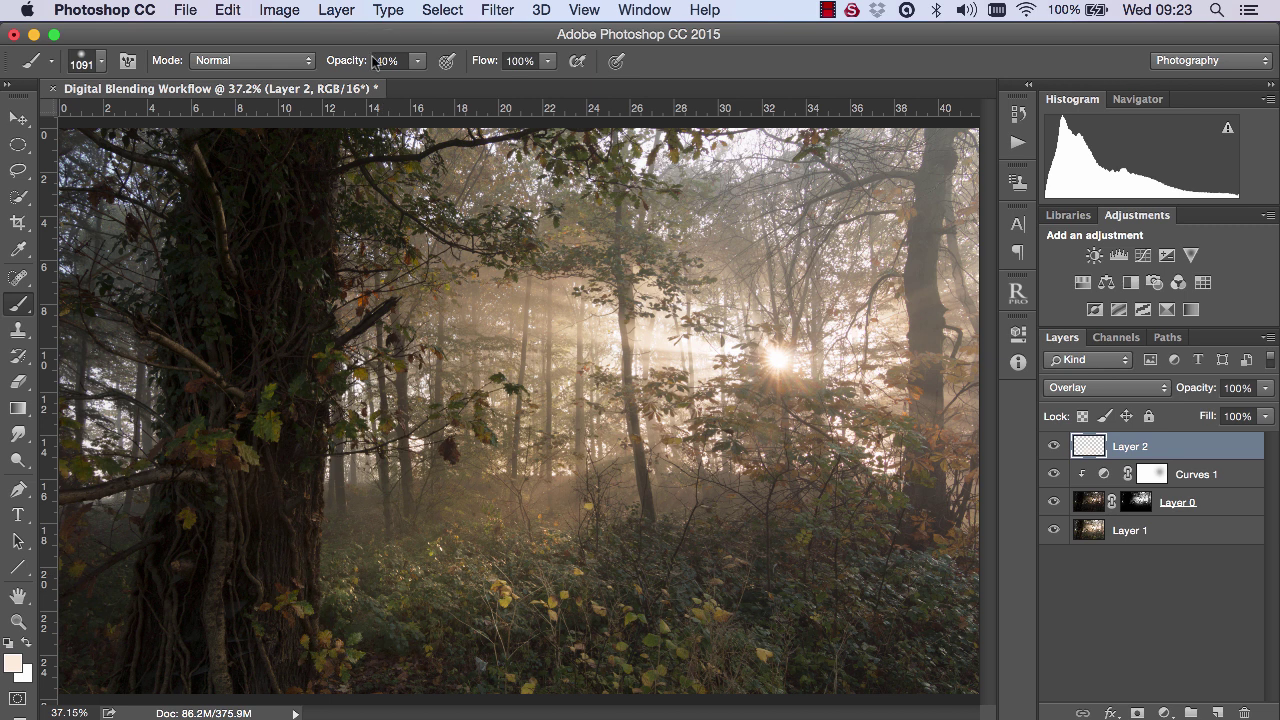
key(0)
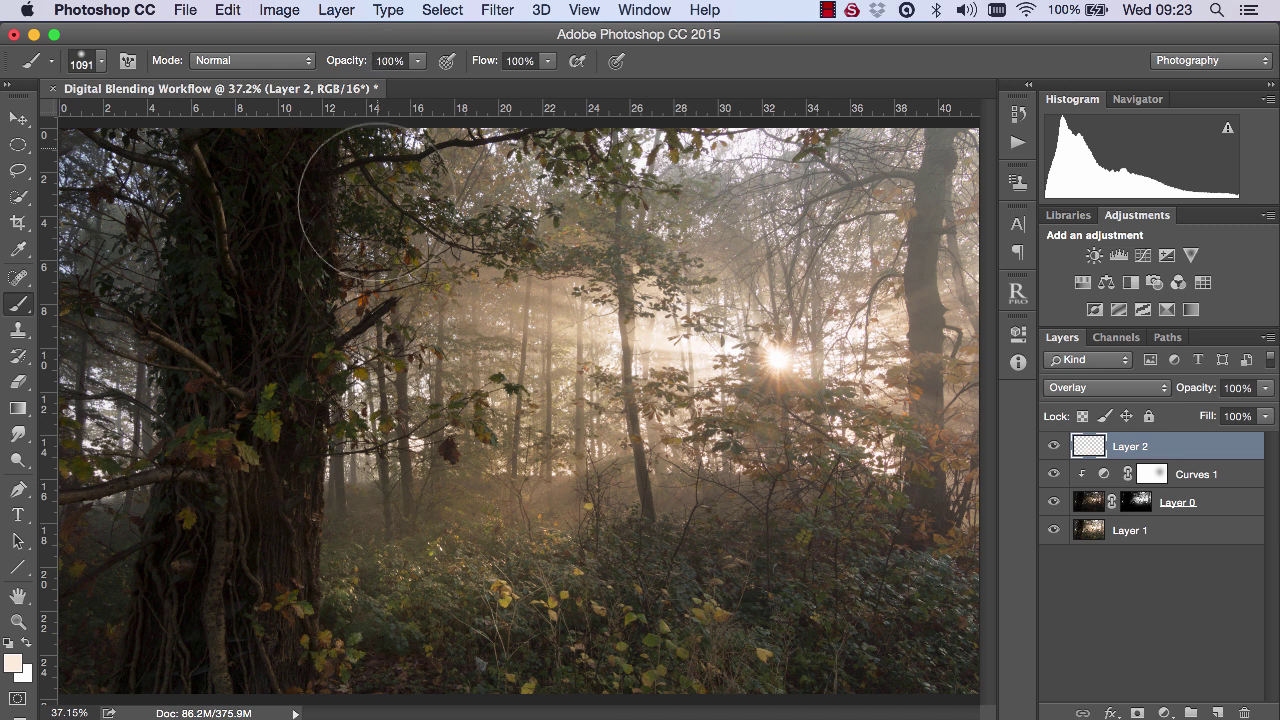
- Add an Overlay Layer 3, paint a glow over the sunlit centre, and lower it to 33% opacity
click(1217, 712)
click(1095, 388)
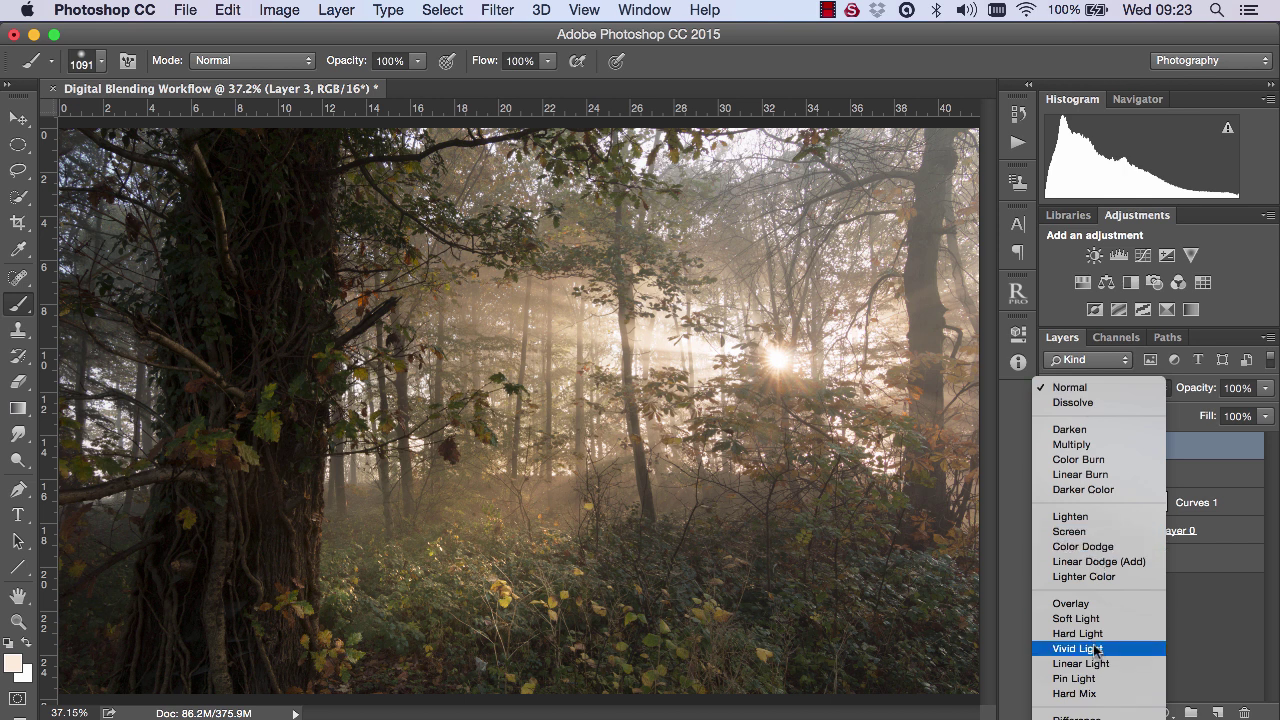
click(1070, 603)
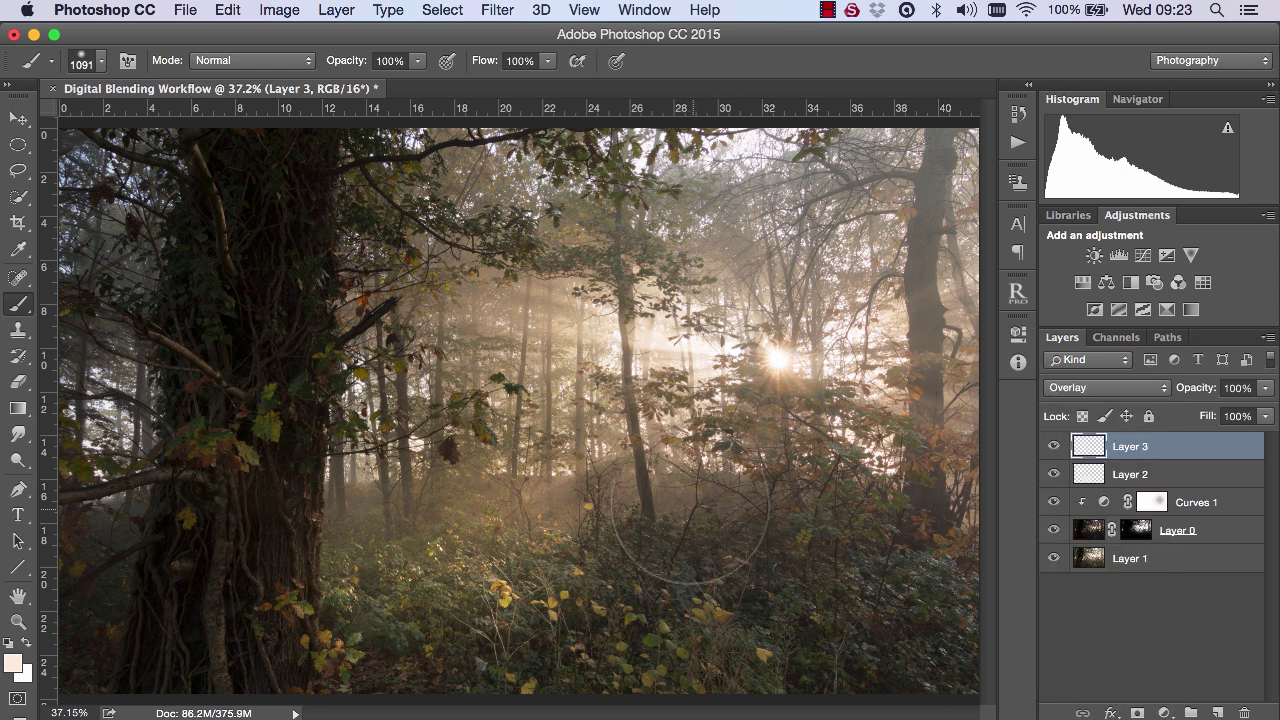
mouse_move(665, 487)
mouse_down()
mouse_move(597, 506)
mouse_move(690, 486)
mouse_up()
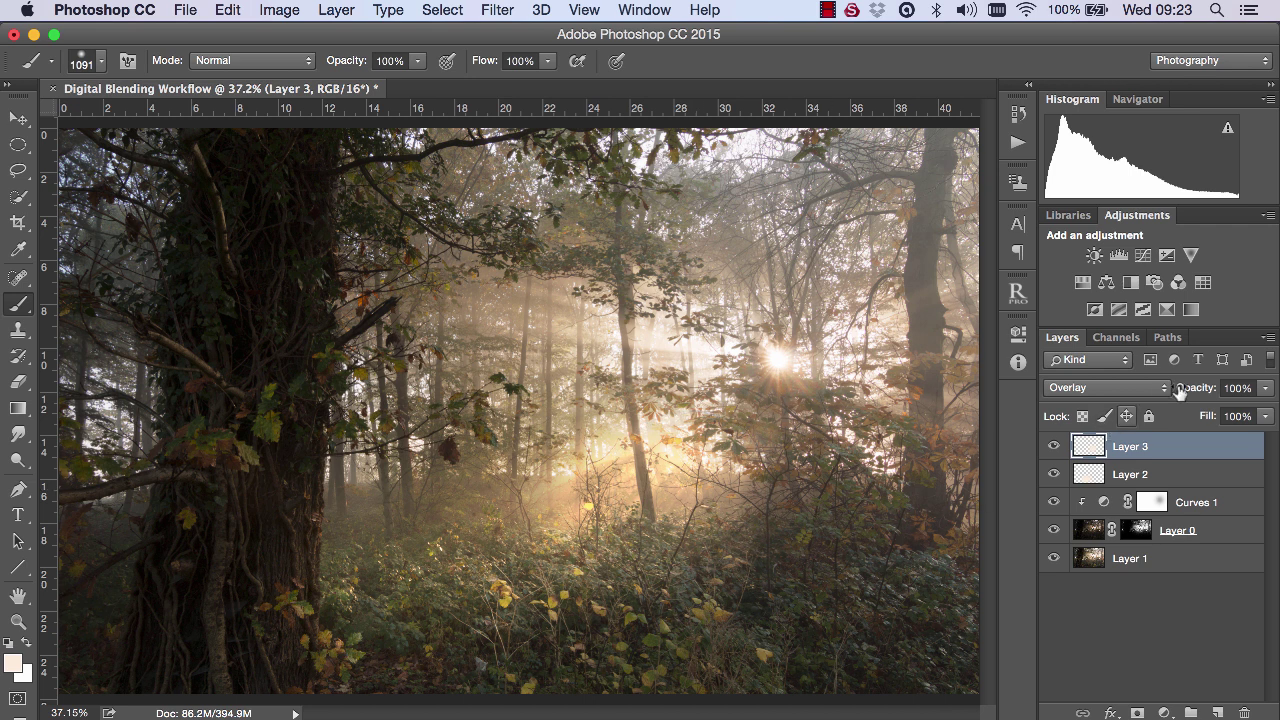
drag(1190, 388, 1138, 396)
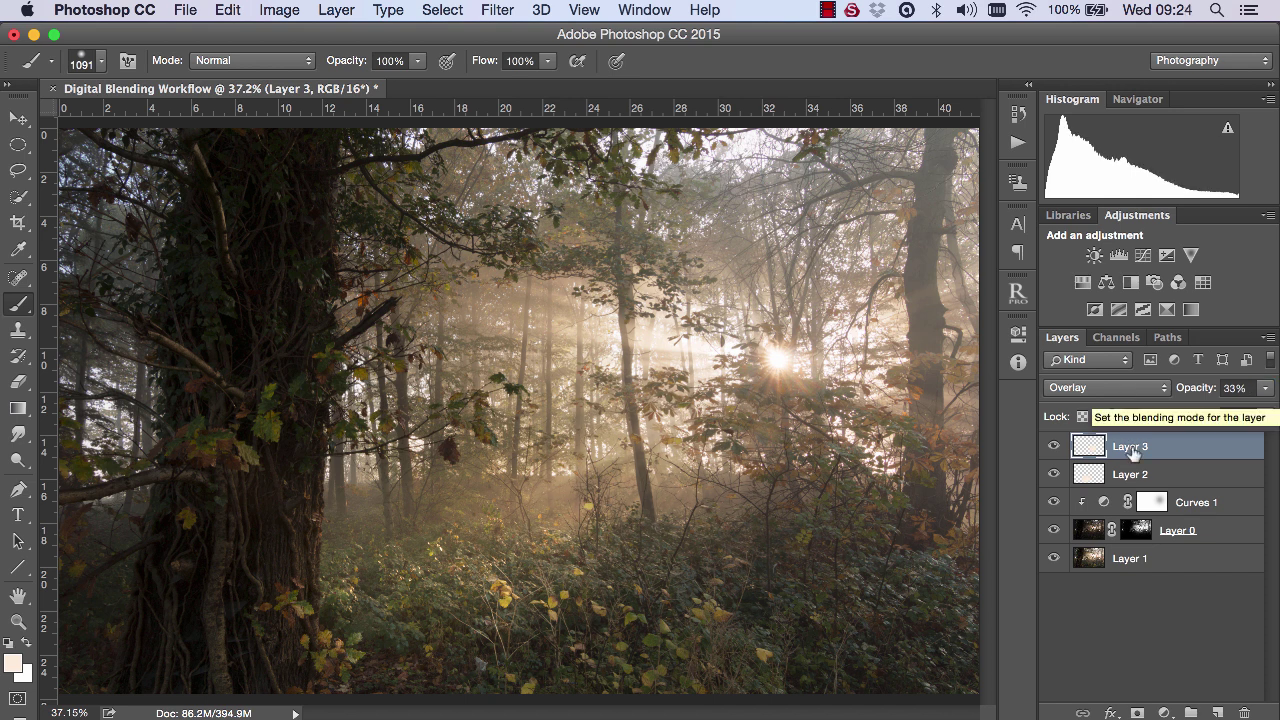
- Mask Layer 2's glow off the tree trunk with a 480 px black brush, comparing before and after
click(1138, 476)
click(1136, 710)
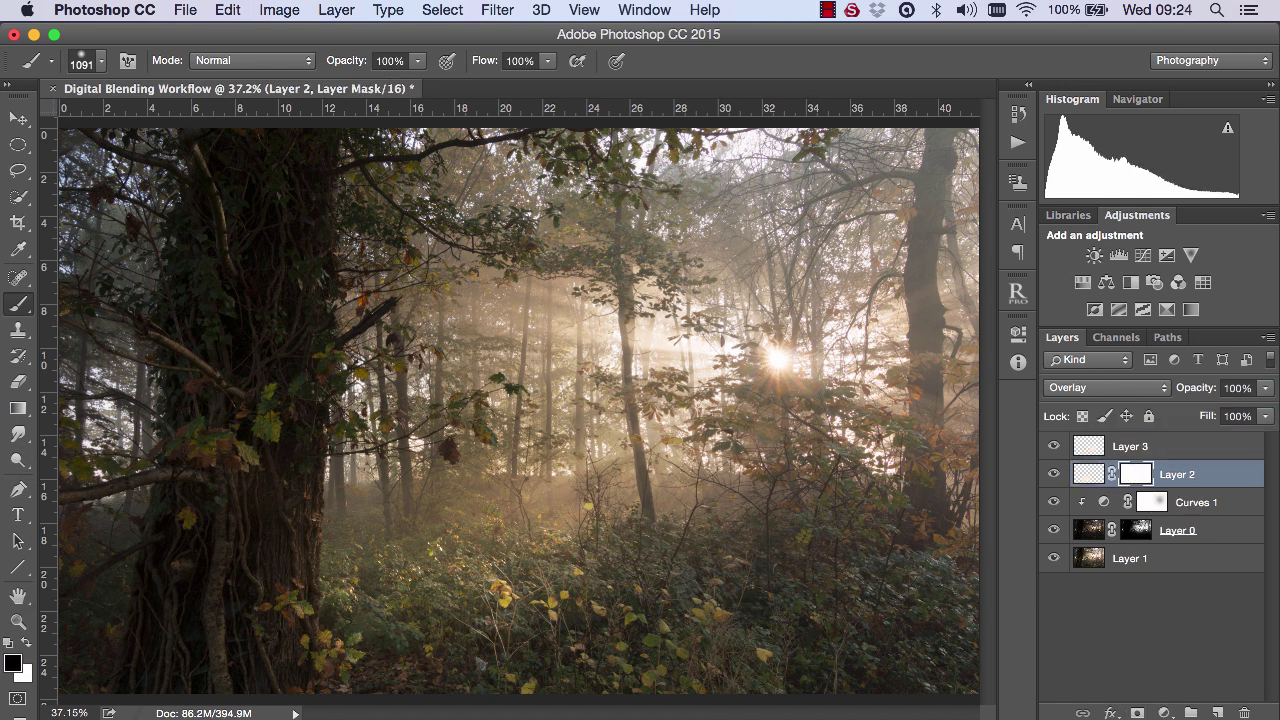
drag(345, 478, 236, 495)
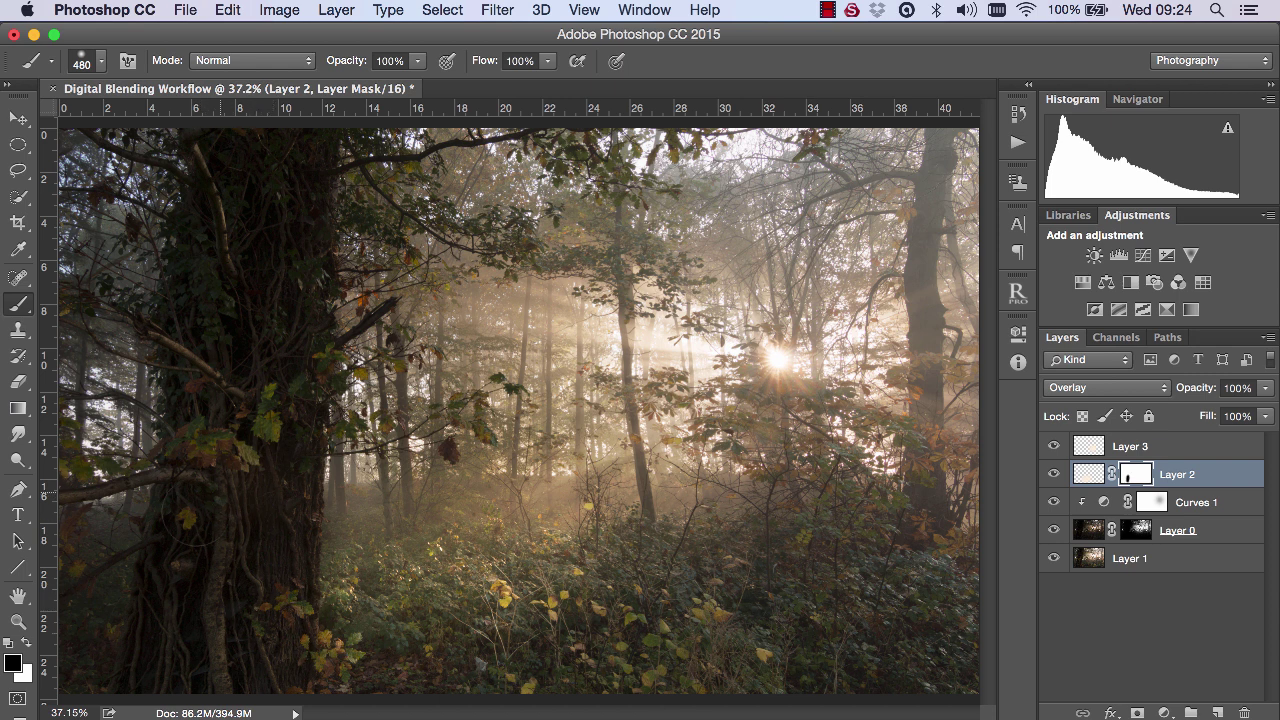
drag(222, 530, 195, 522)
drag(1053, 475, 1058, 460)
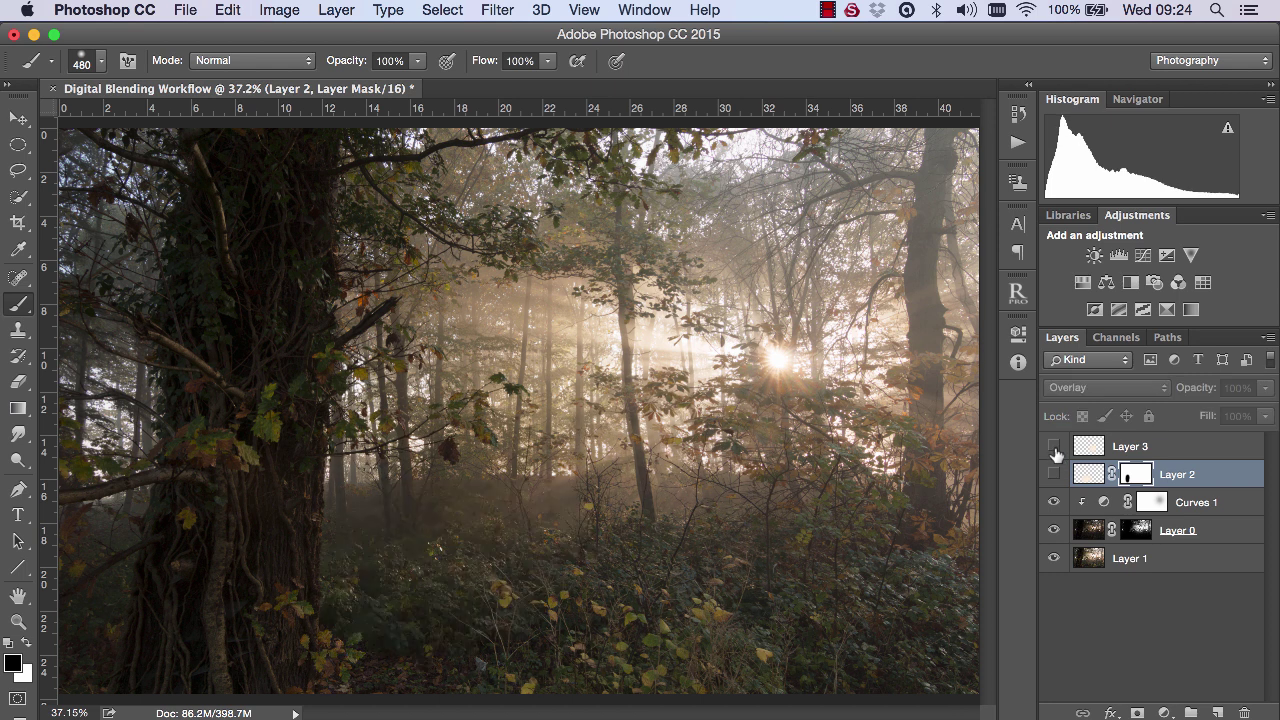
click(1055, 454)
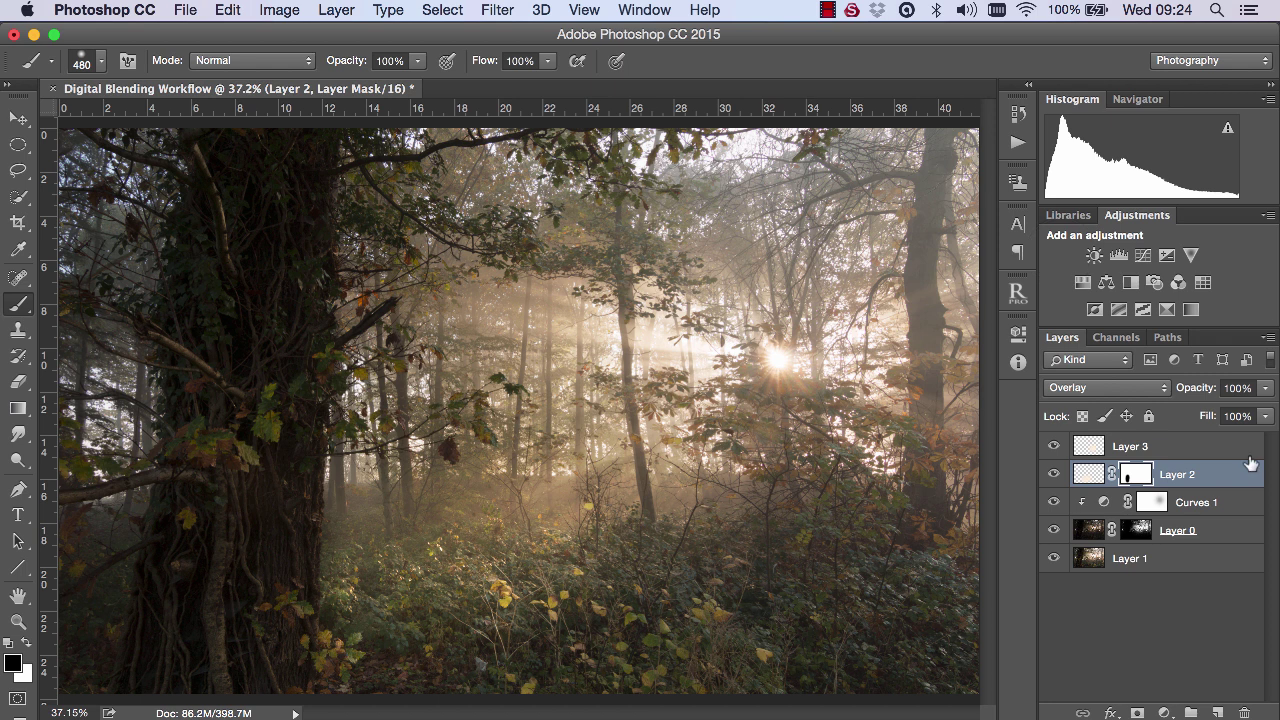
- Select Layer 3 and bring up Raya Pro's luminosity mask blending page
click(1183, 449)
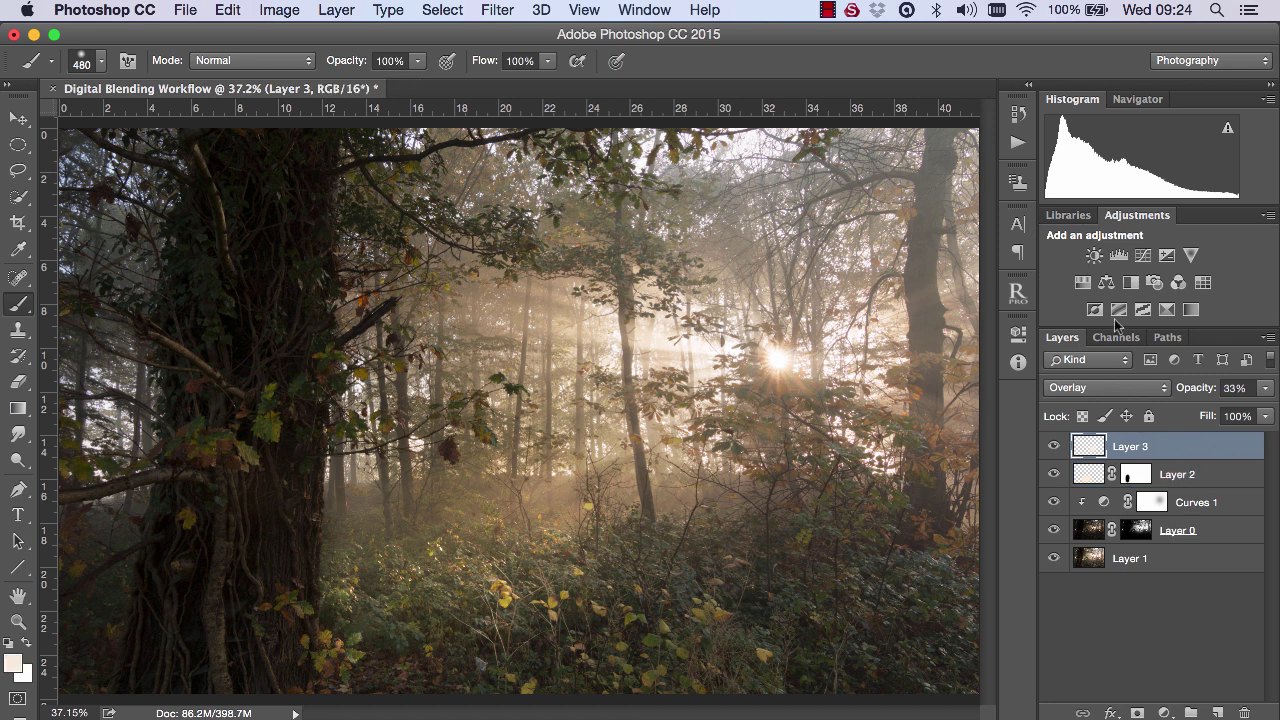
click(1017, 293)
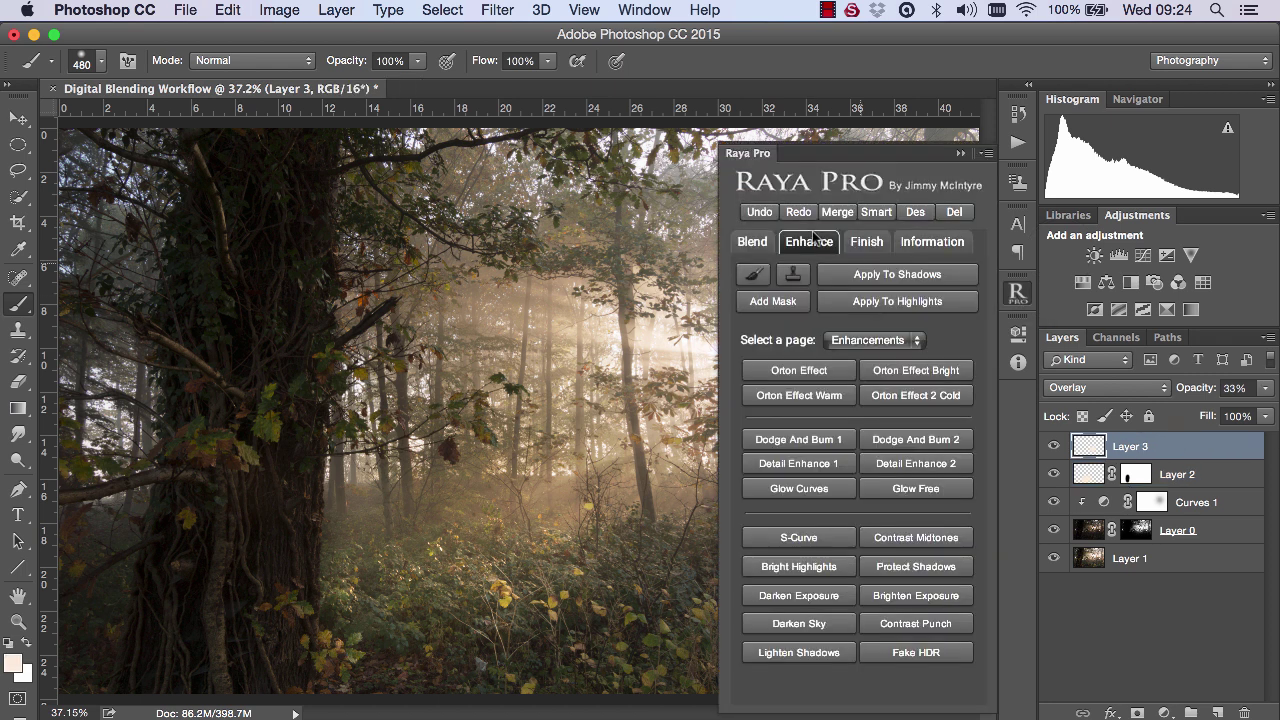
click(751, 243)
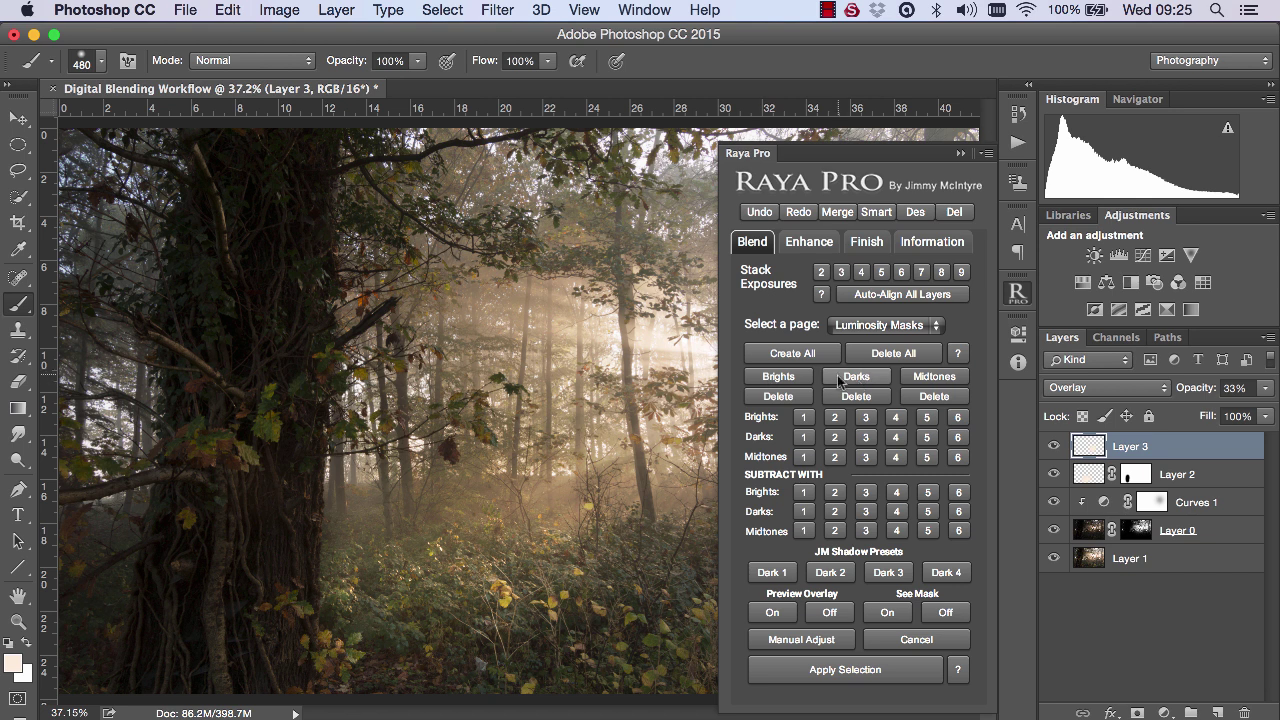
- Generate the Darks luminosity masks and compare Darks 2, 3 and 4, ending on Darks 4
click(772, 398)
click(869, 379)
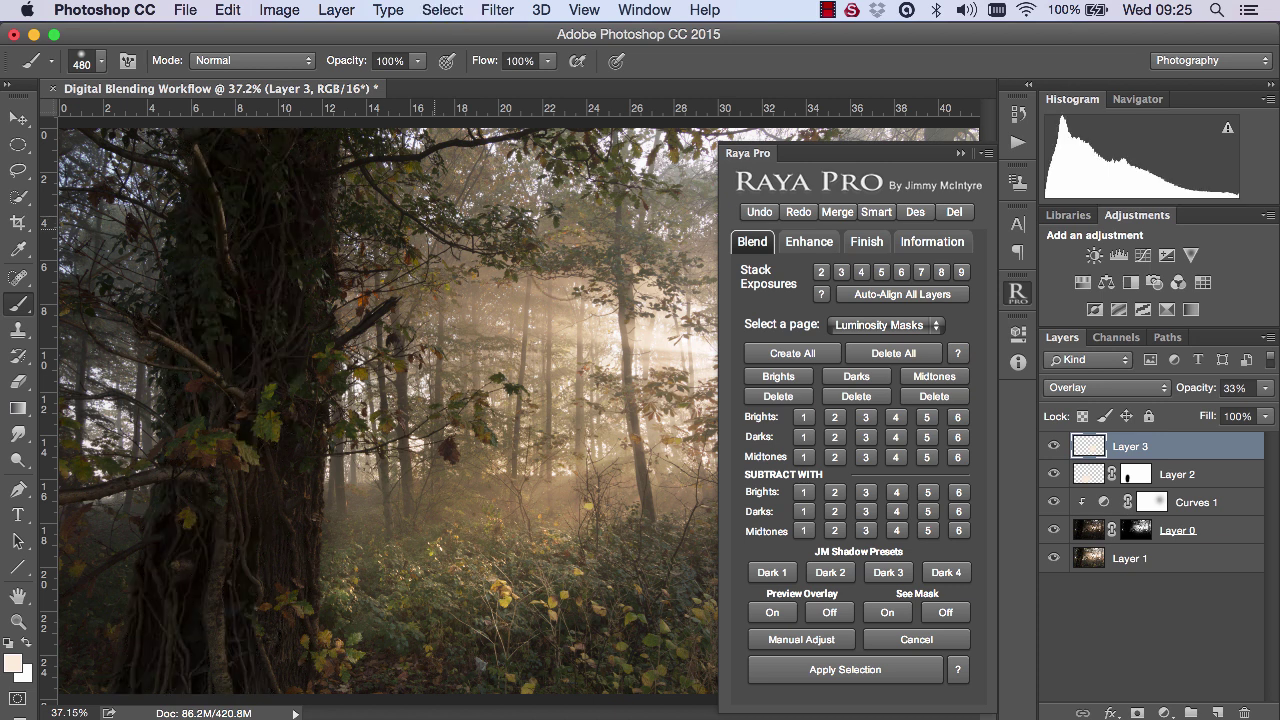
click(1116, 337)
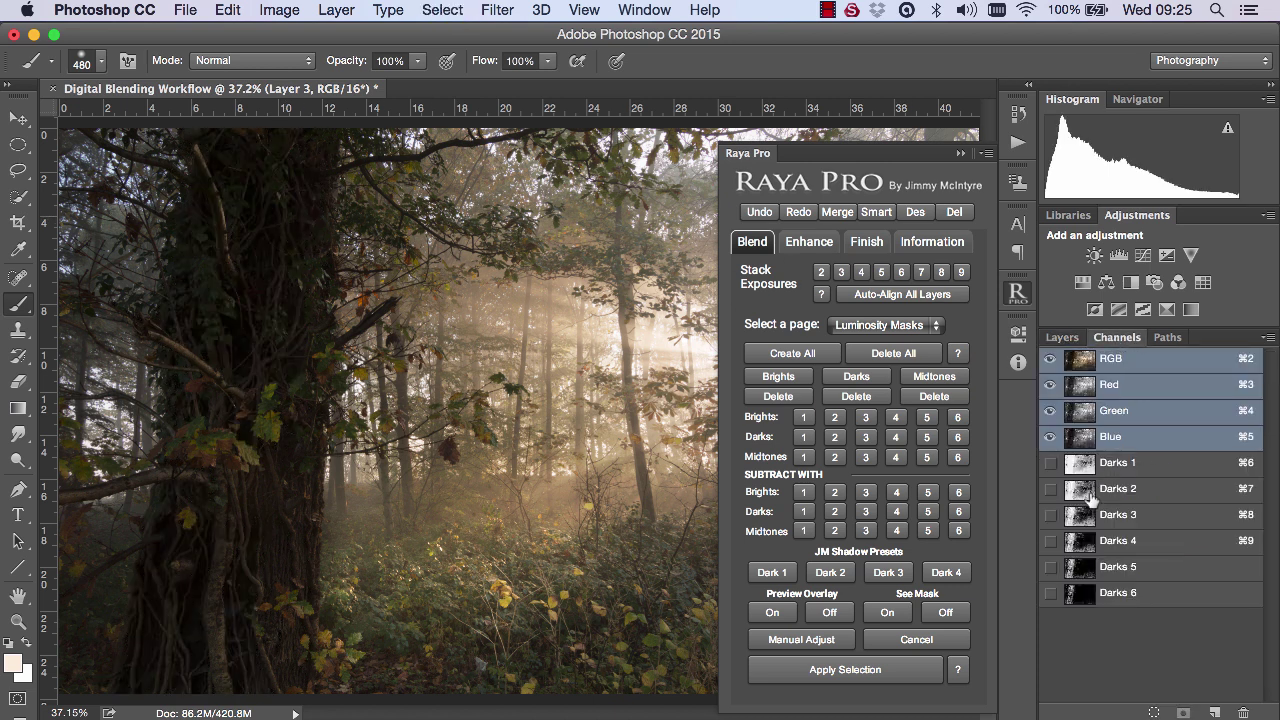
click(1092, 492)
click(1083, 516)
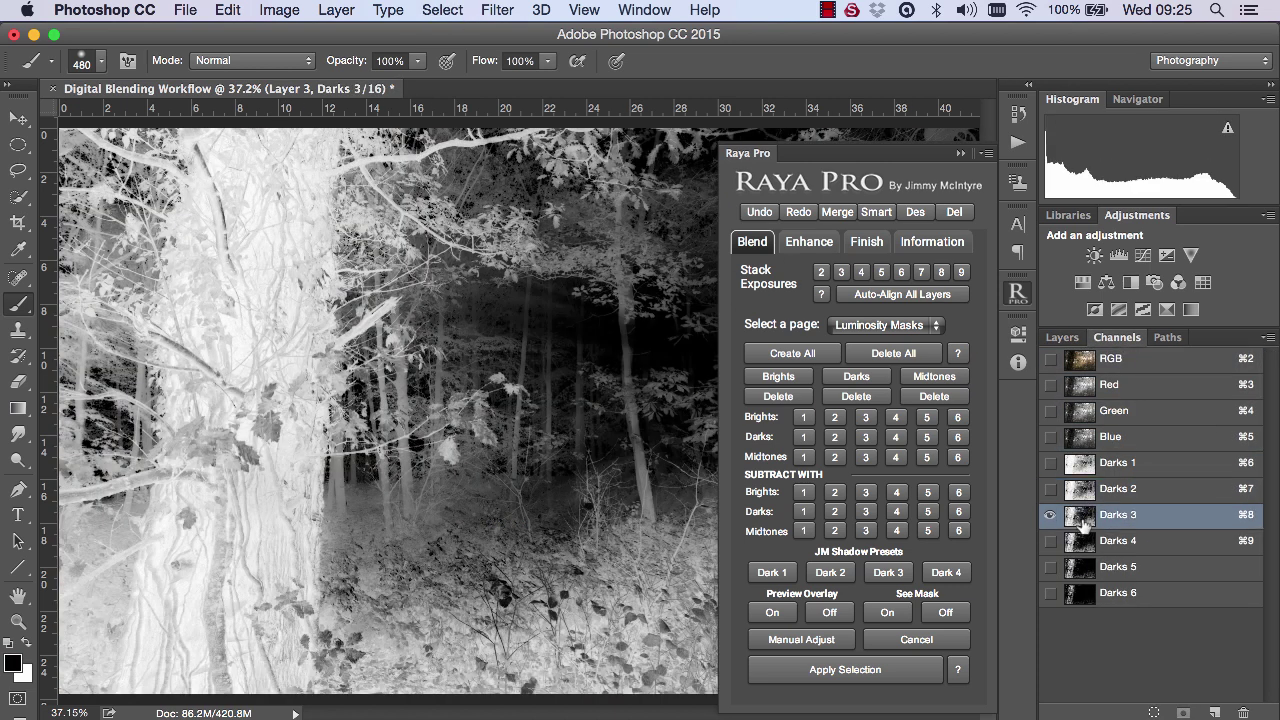
click(1084, 543)
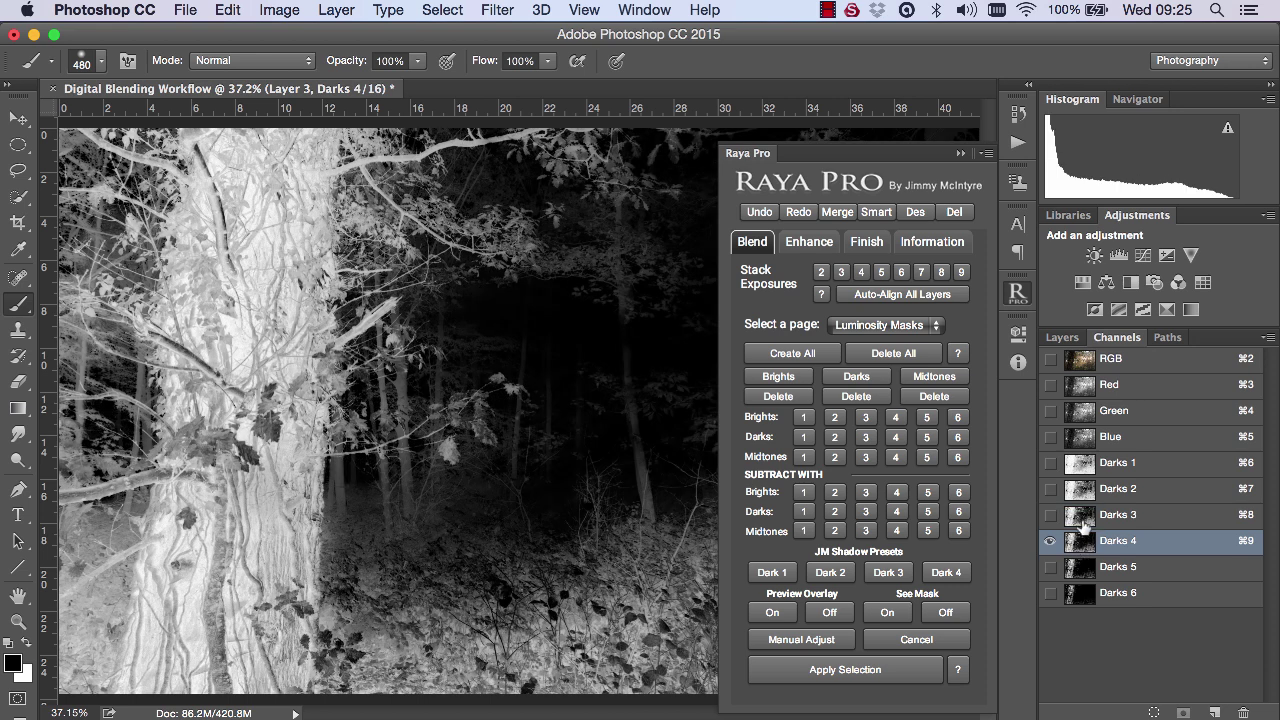
click(1085, 518)
click(1086, 540)
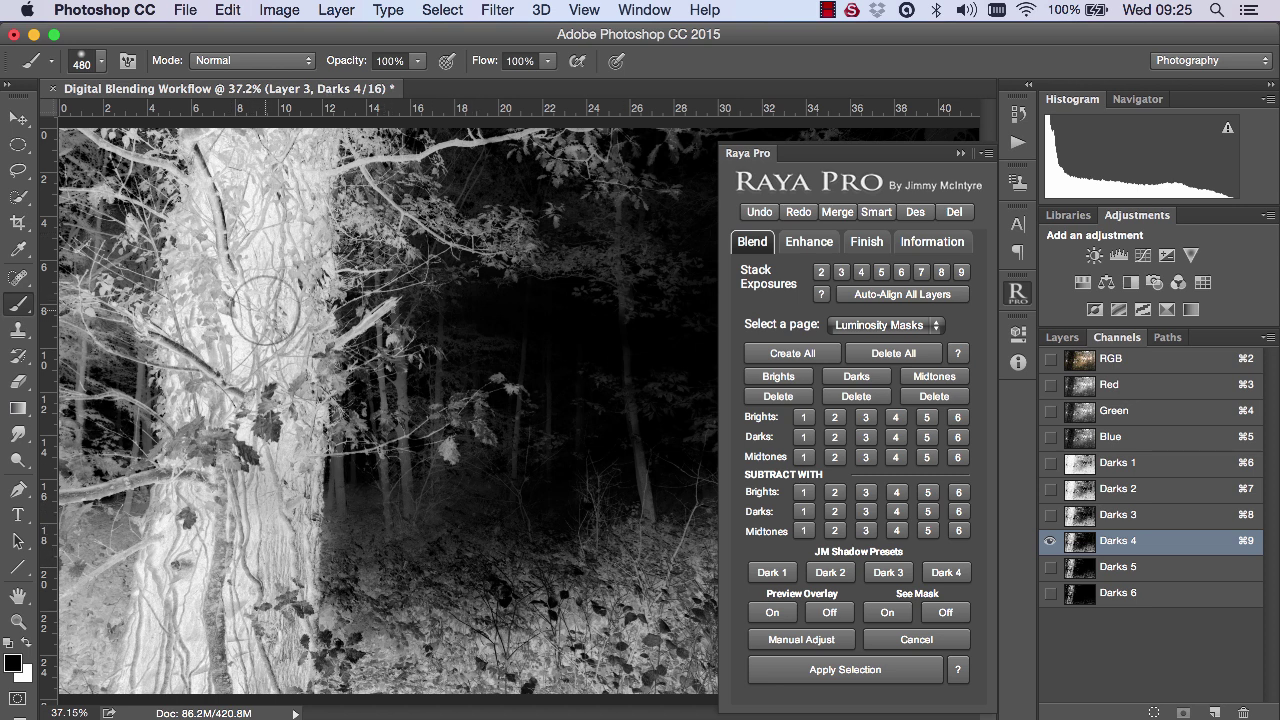
click(1088, 543)
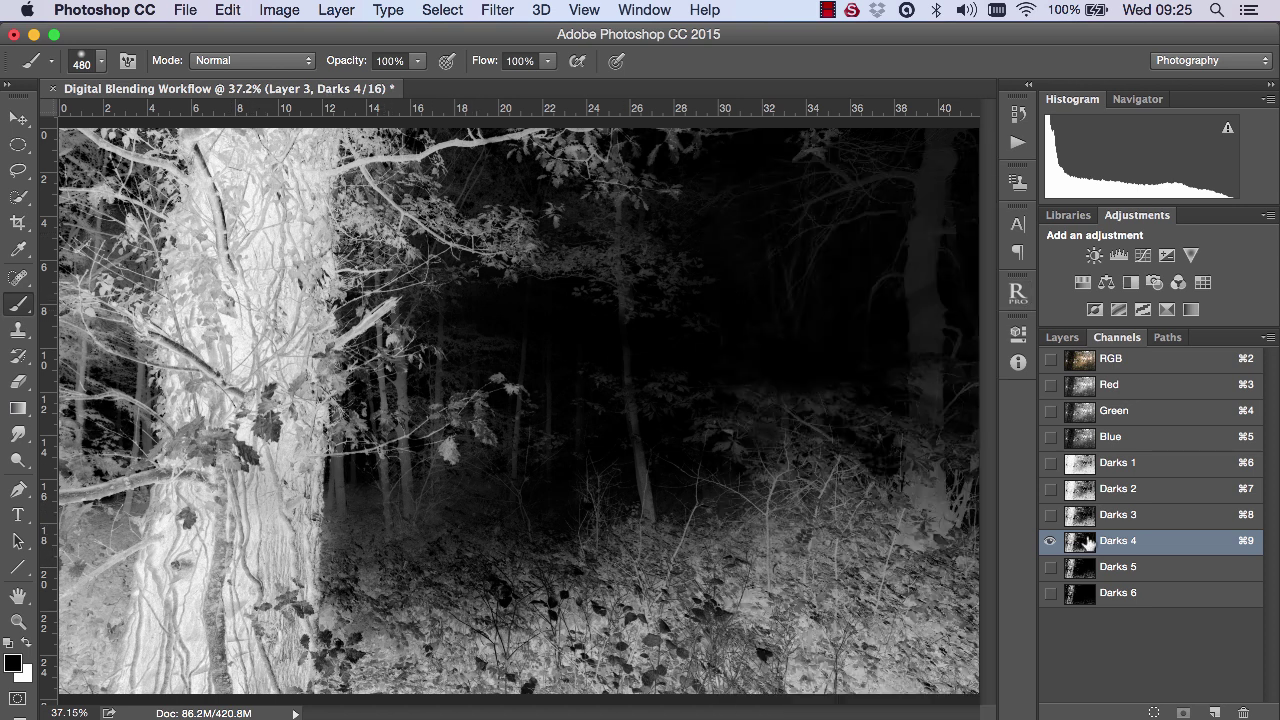
- Add a new empty layer above Layer 3 set to Overlay blend mode
click(1062, 338)
click(1206, 452)
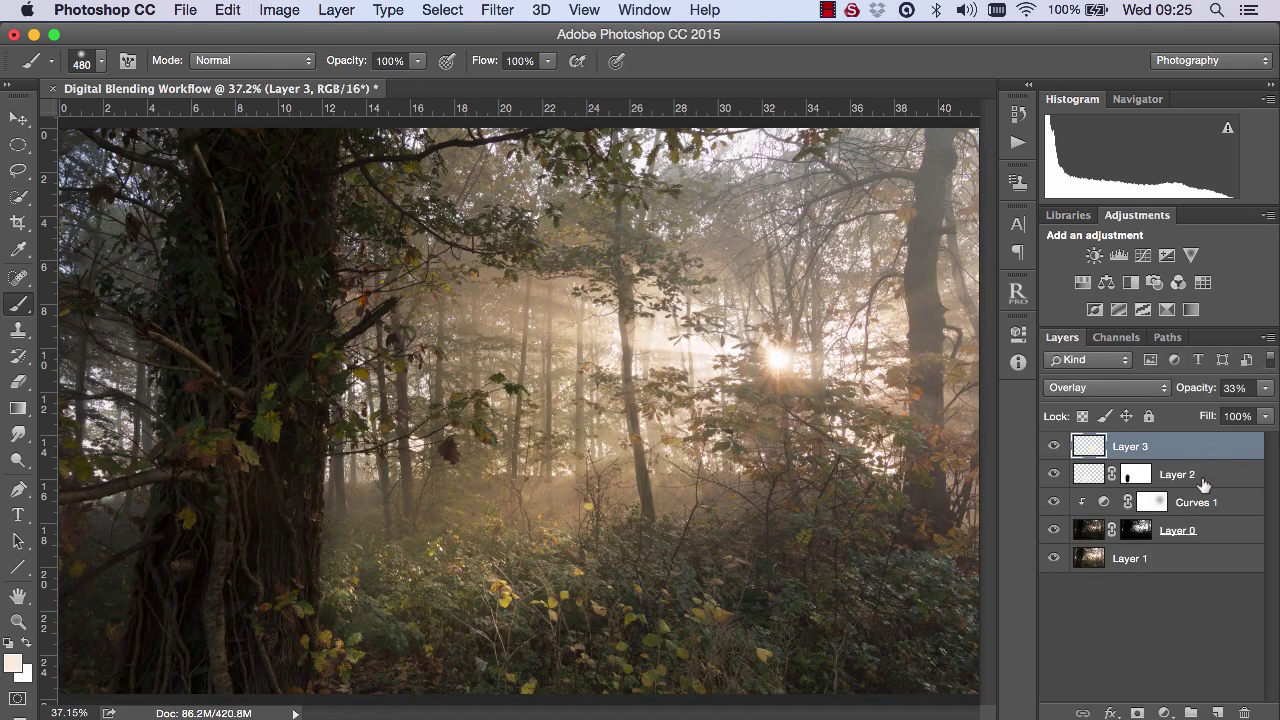
click(1217, 712)
click(1108, 389)
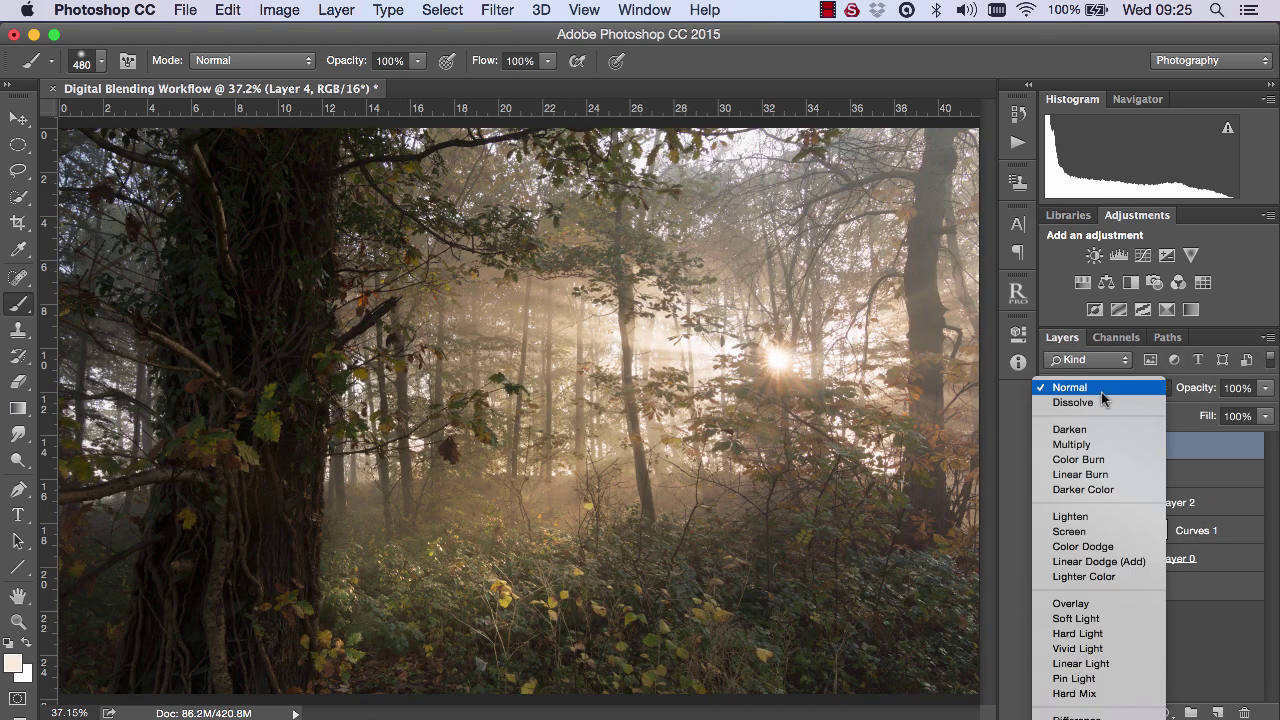
click(1086, 604)
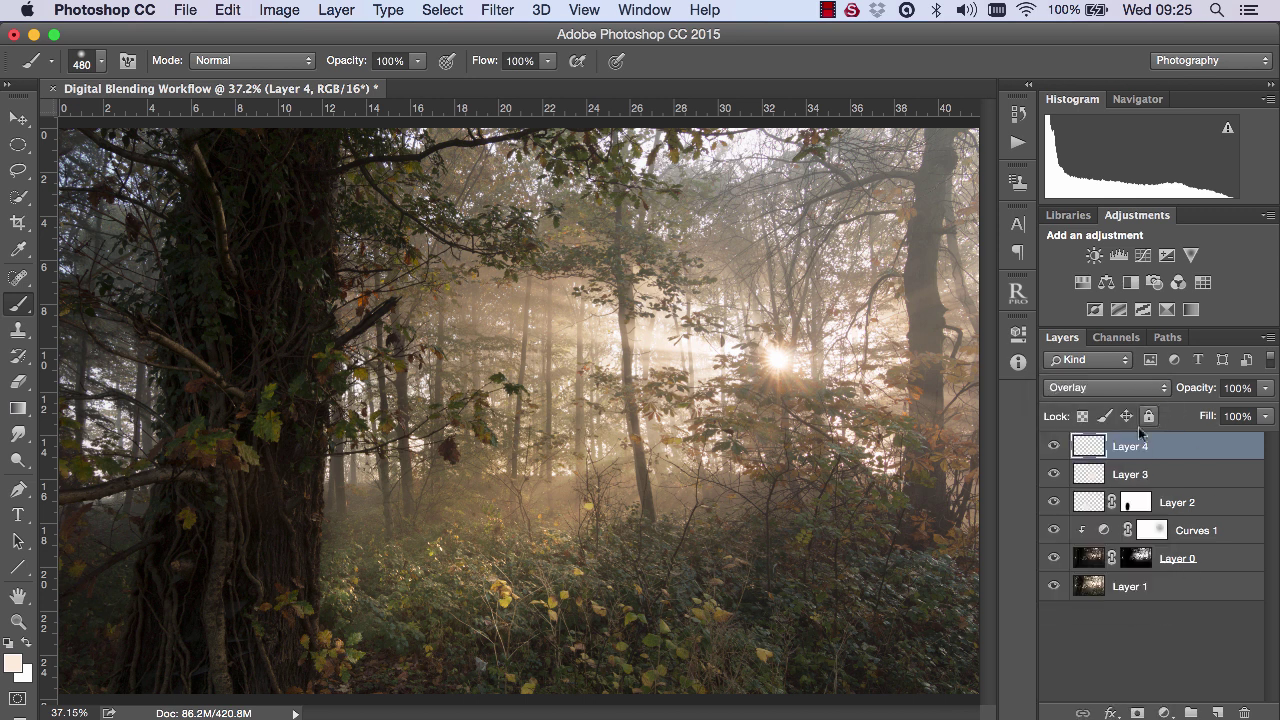
- Through the Raya Pro Darks 4 selection, paint light tones over the lower trunk with a 1115 px brush
click(1019, 295)
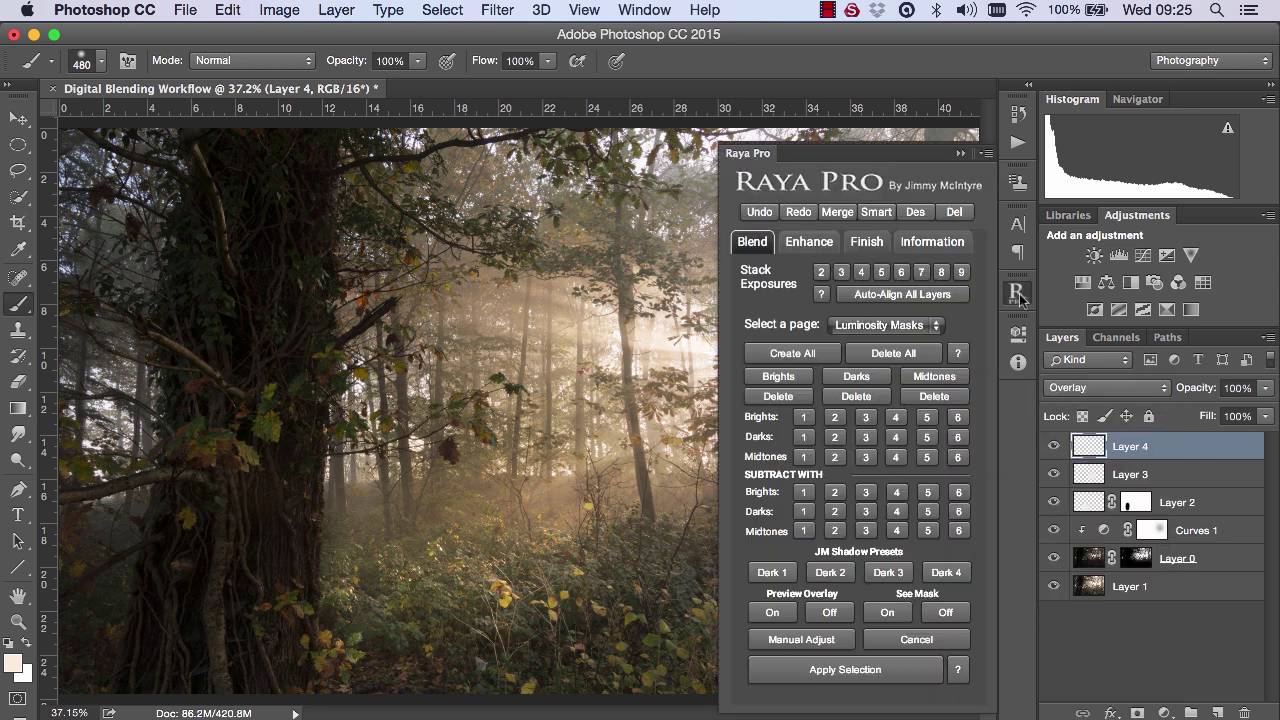
click(895, 438)
click(960, 153)
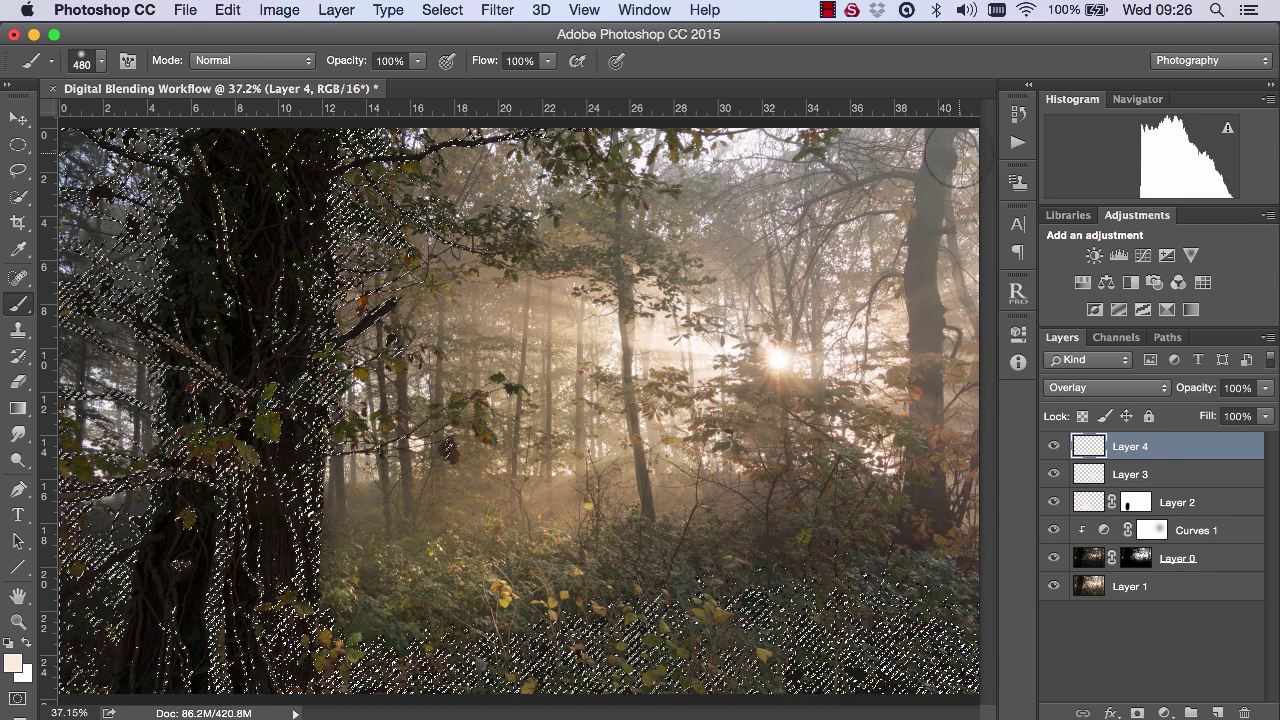
key(ctrl+d)
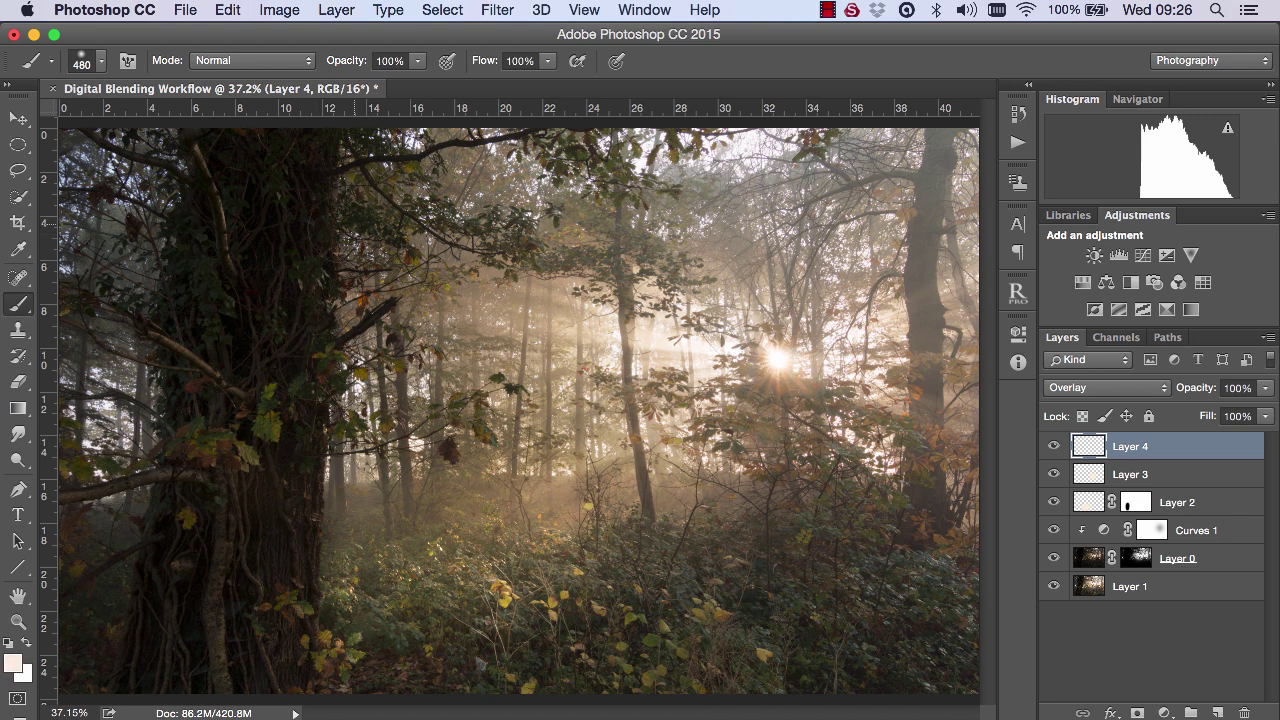
mouse_move(308, 229)
mouse_down()
mouse_move(296, 229)
mouse_move(375, 220)
mouse_move(351, 201)
mouse_up()
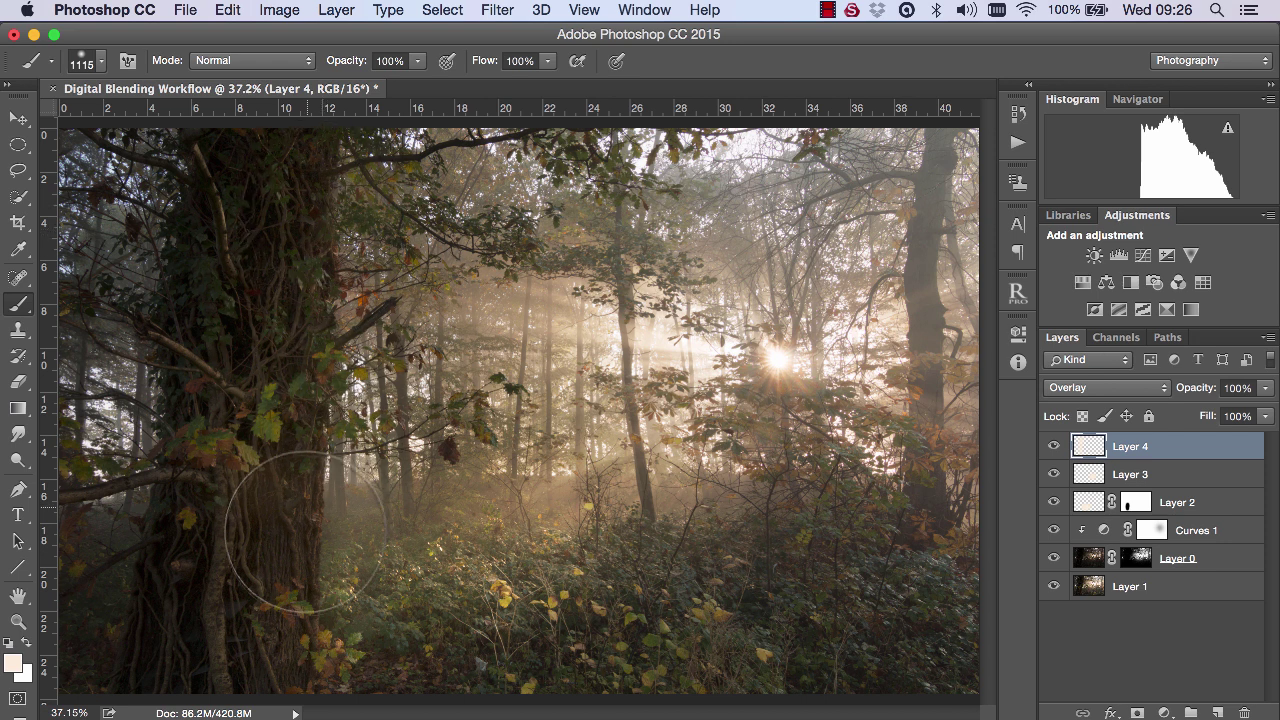
mouse_move(305, 530)
mouse_down()
mouse_move(271, 586)
mouse_move(265, 640)
mouse_move(277, 600)
mouse_up()
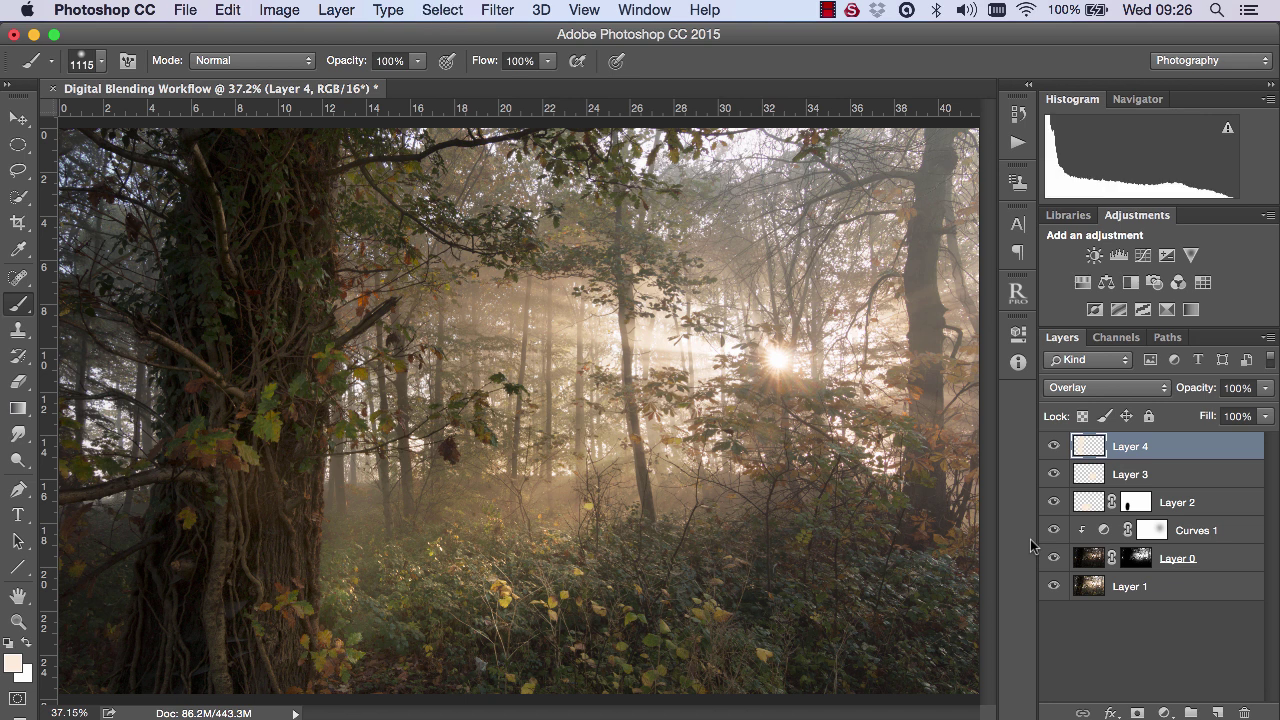
- Add a mask to Layer 4 and paint black along the tree's left side
click(1137, 711)
key(d)
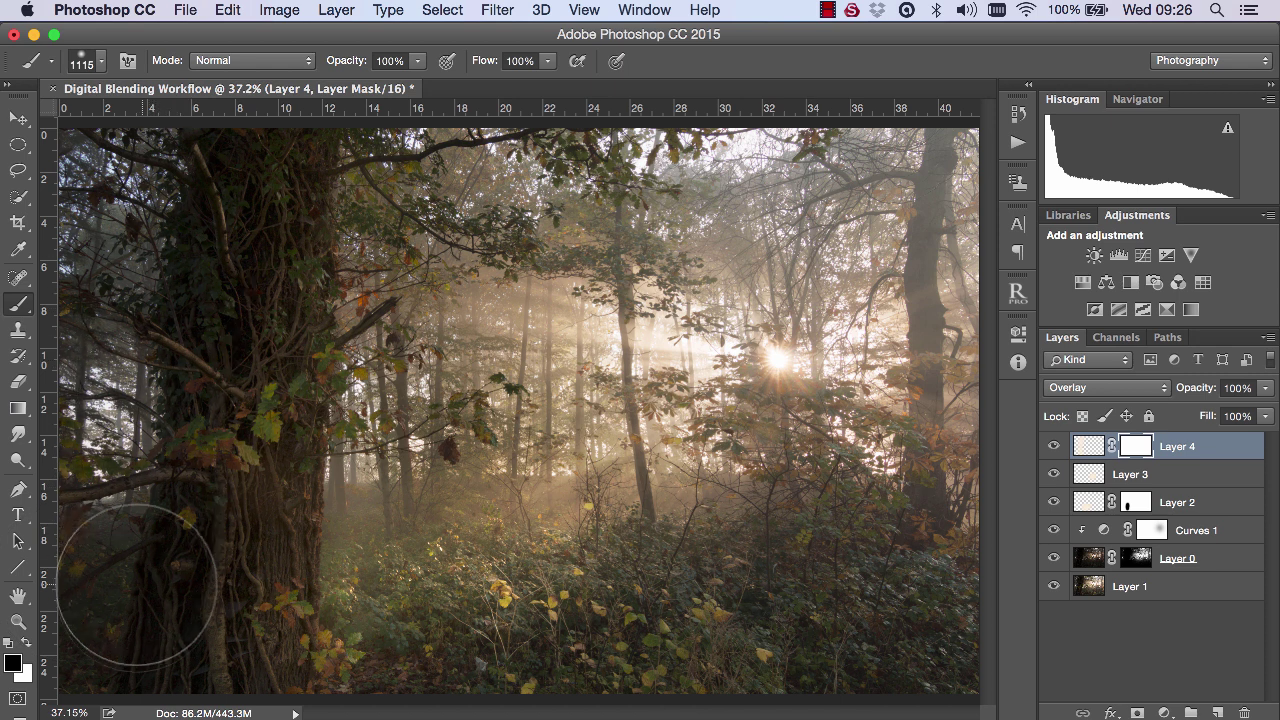
mouse_move(125, 385)
mouse_down()
mouse_move(158, 135)
mouse_move(148, 150)
mouse_move(135, 140)
mouse_move(129, 164)
mouse_move(165, 138)
mouse_move(125, 323)
mouse_move(117, 560)
mouse_move(130, 620)
mouse_move(80, 470)
mouse_up()
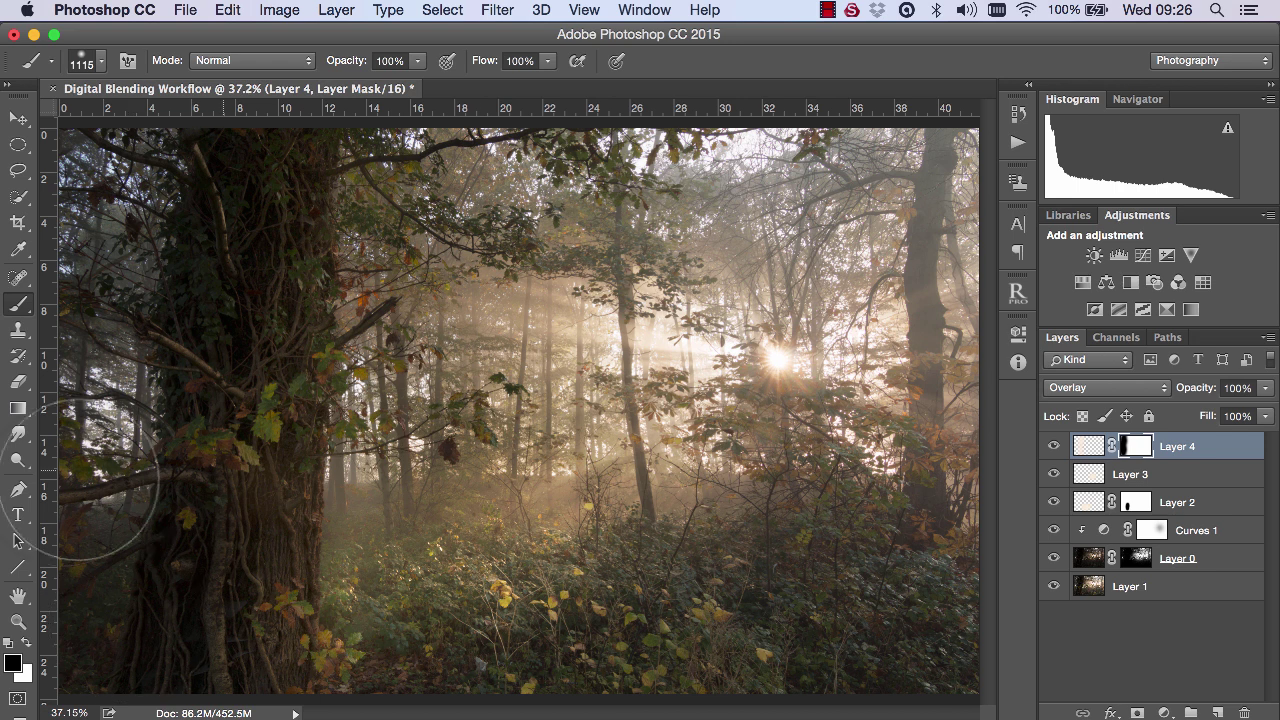
- Add a Levels adjustment layer with the white input point at 239
click(1117, 255)
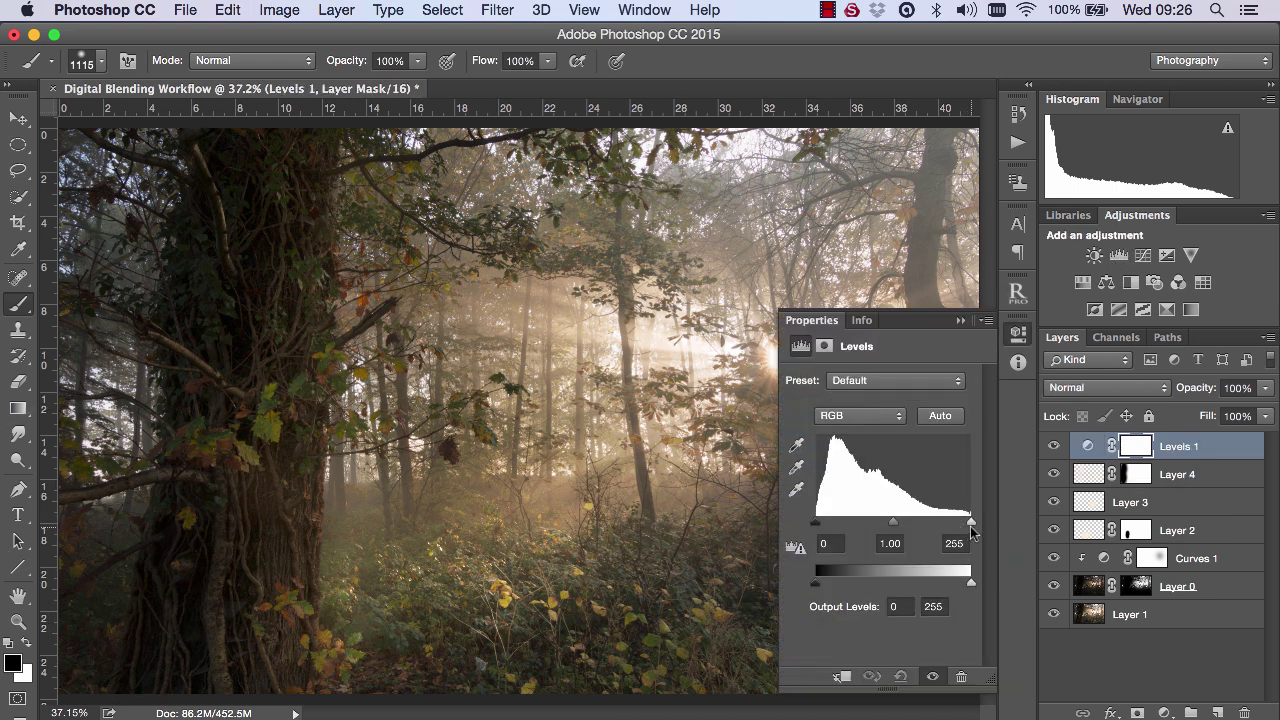
drag(971, 527, 967, 527)
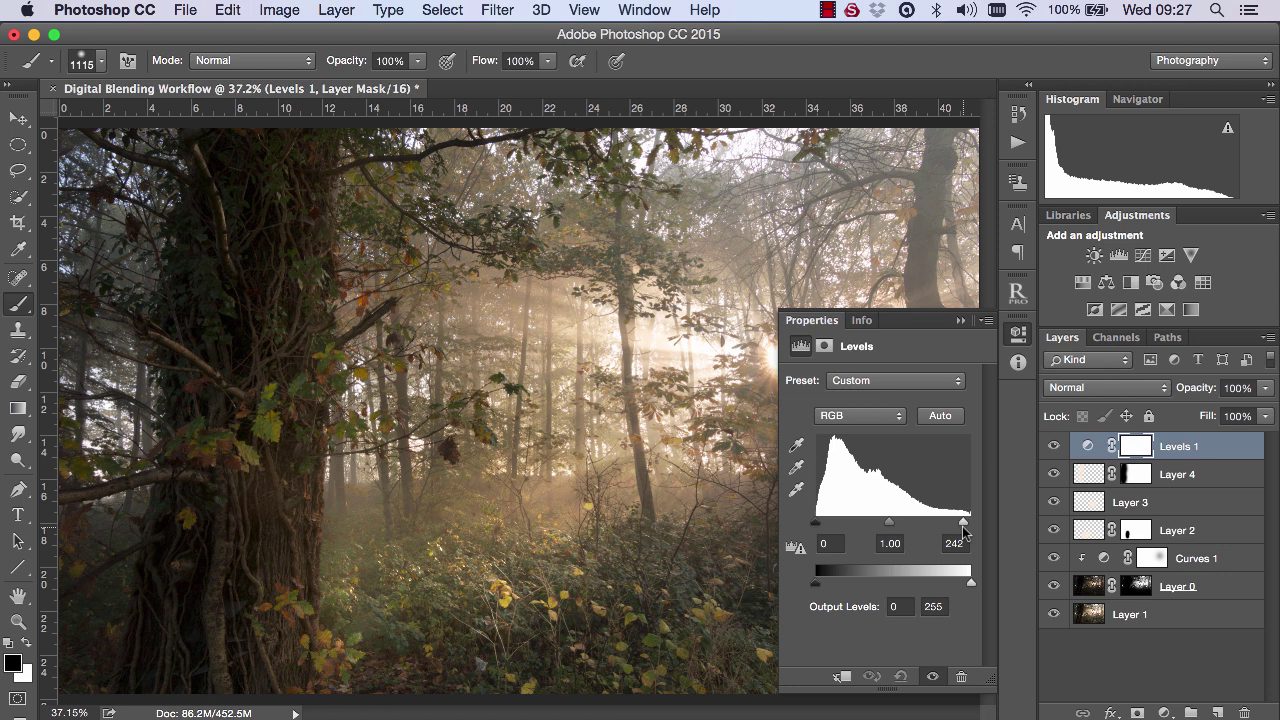
click(960, 320)
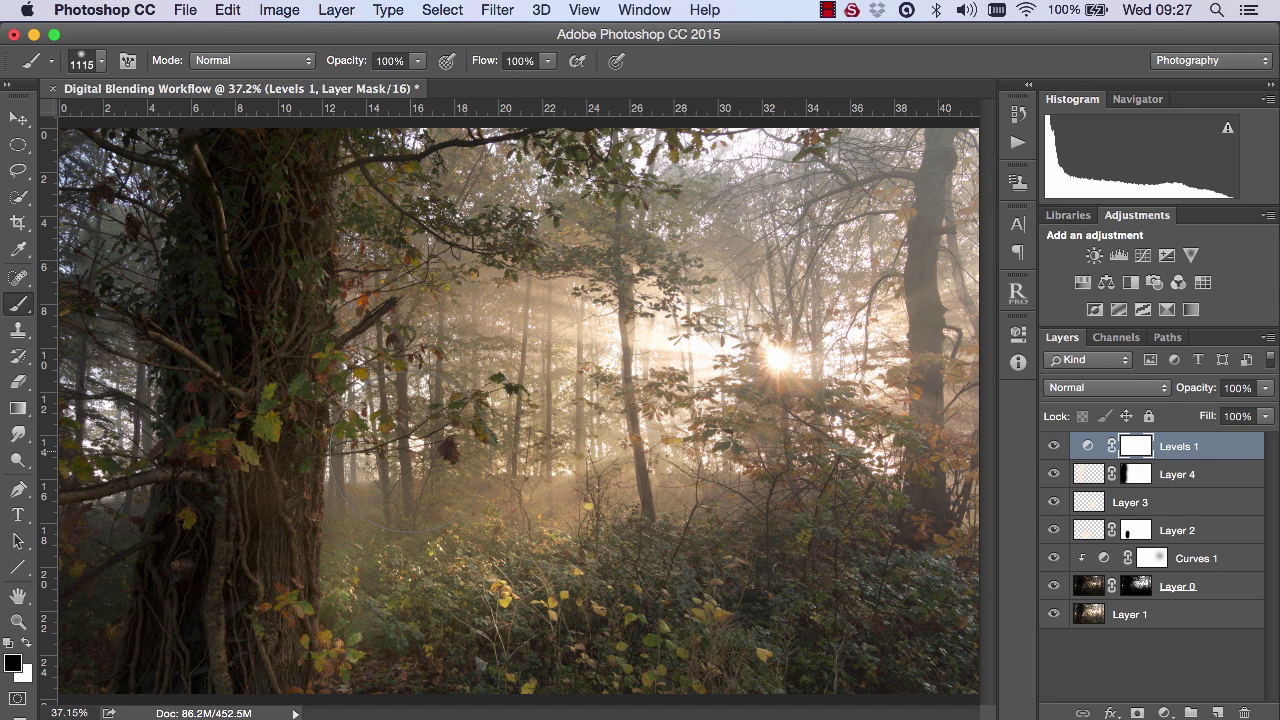
- Compare Levels 1 on and off, and prepare a 40% opacity brush sized over the sun
key(4)
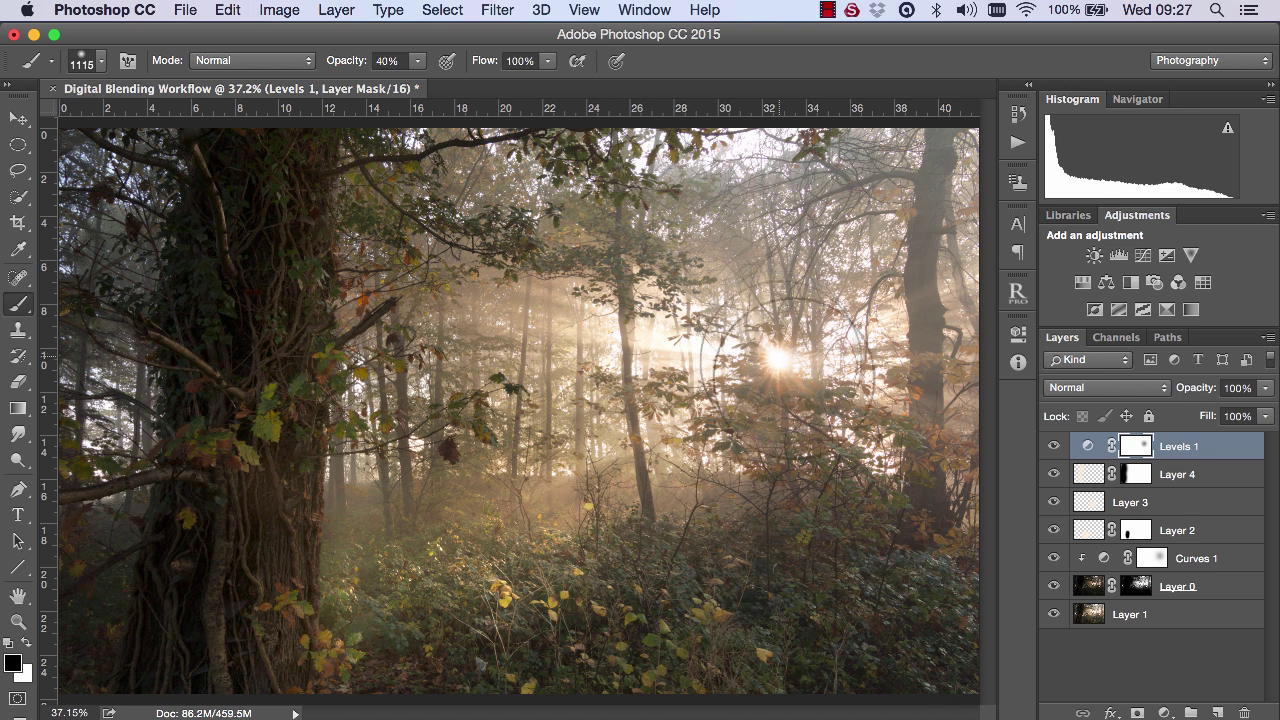
click(1055, 447)
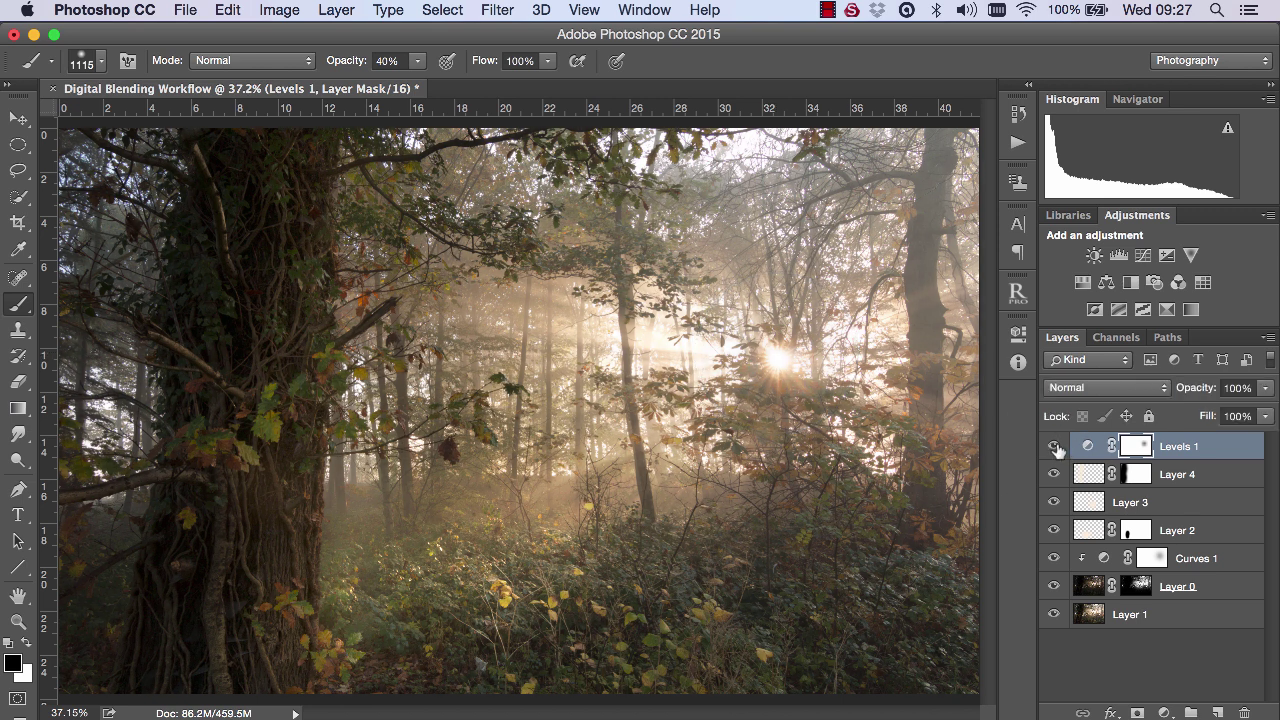
click(1055, 447)
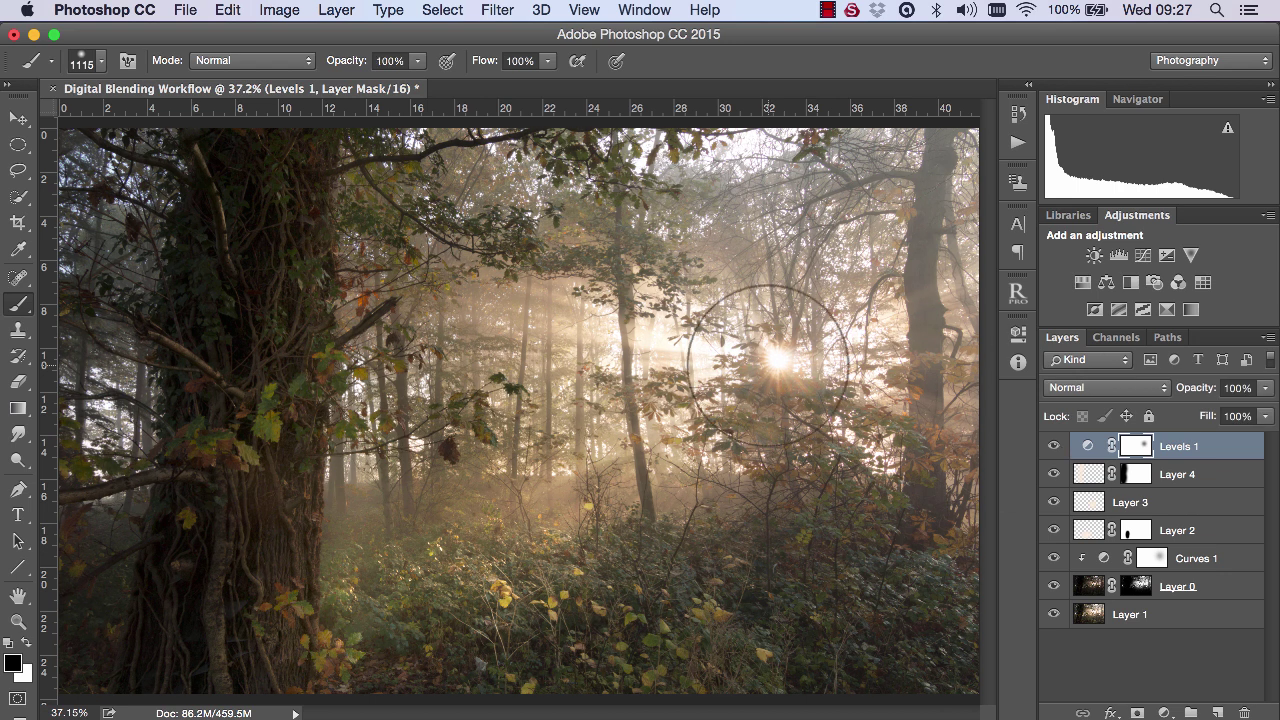
drag(768, 366, 850, 371)
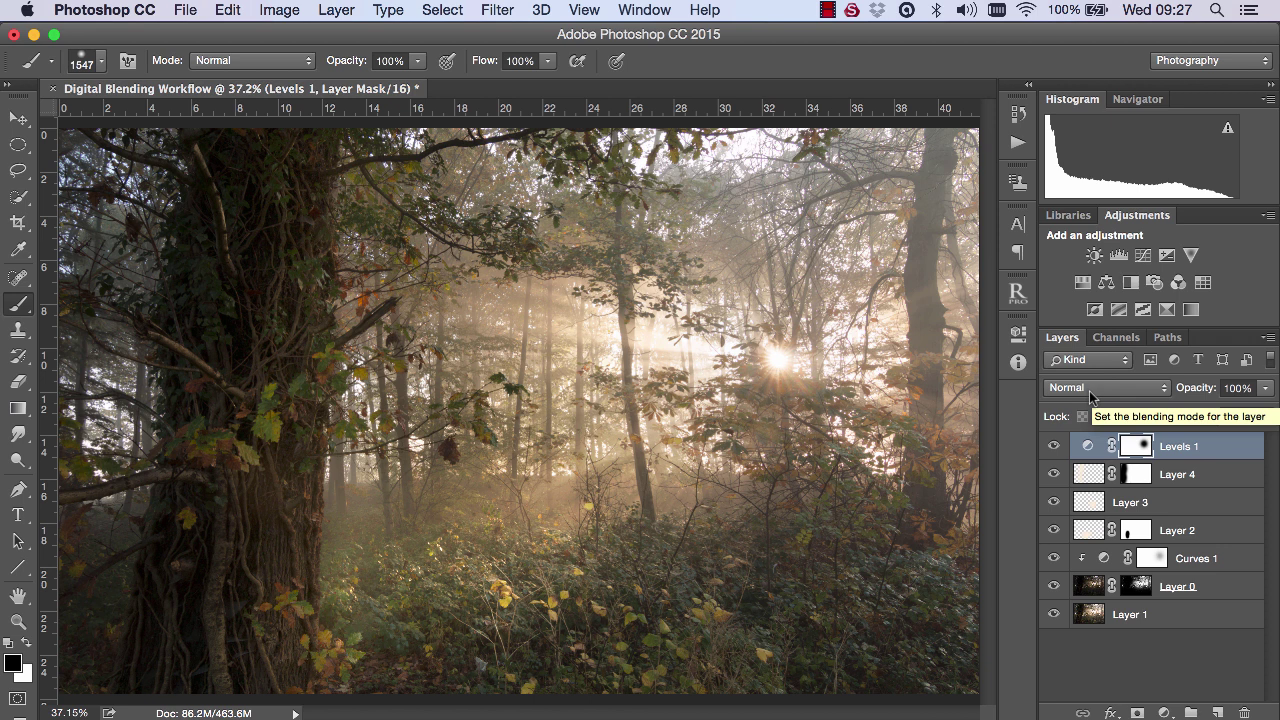
- Stamp the visible layers into Layer 5 with Raya Pro, then add +37 Clarity via Camera Raw Filter
click(1020, 291)
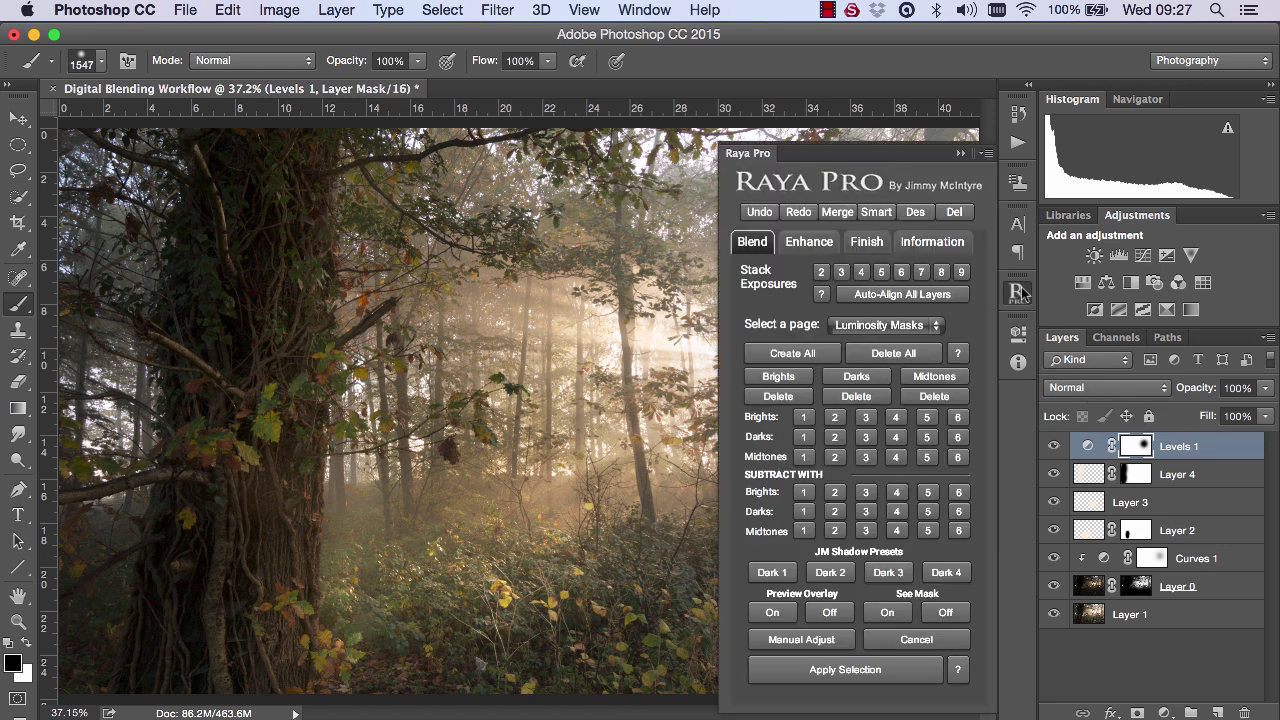
click(836, 212)
click(497, 10)
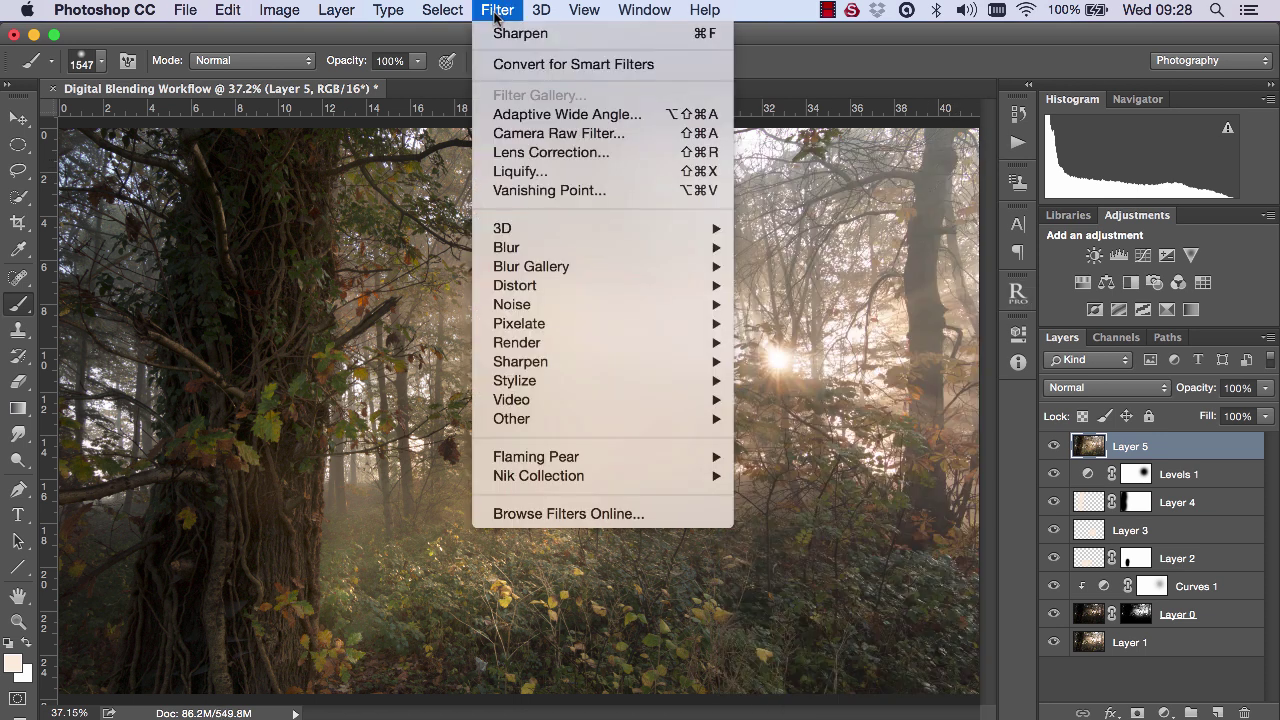
click(528, 128)
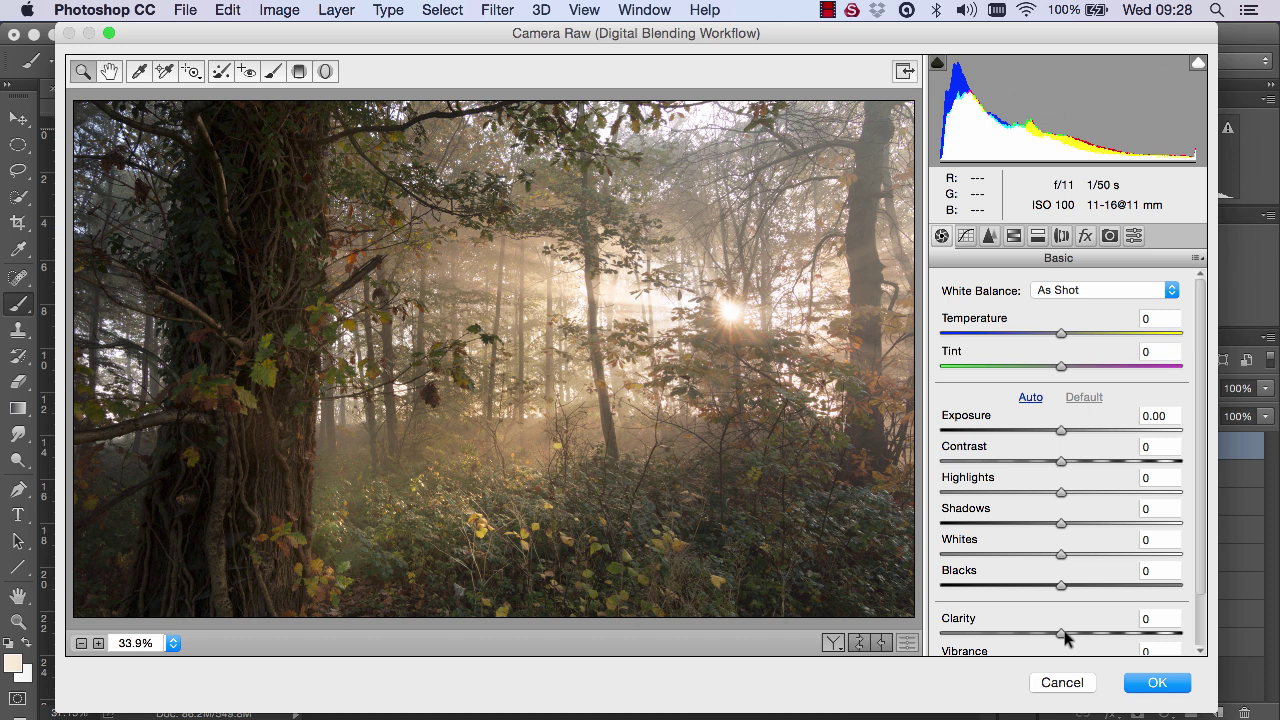
mouse_move(1084, 637)
mouse_down()
mouse_move(1130, 634)
mouse_move(1105, 636)
mouse_up()
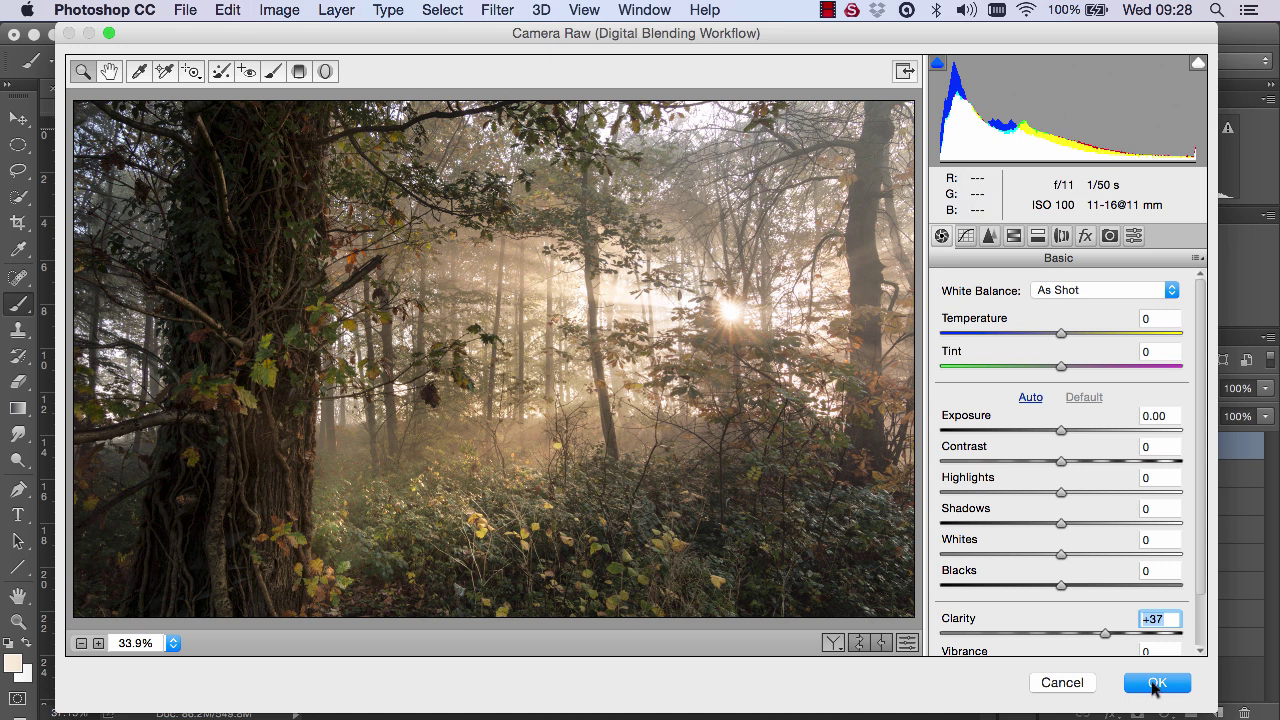
click(1156, 684)
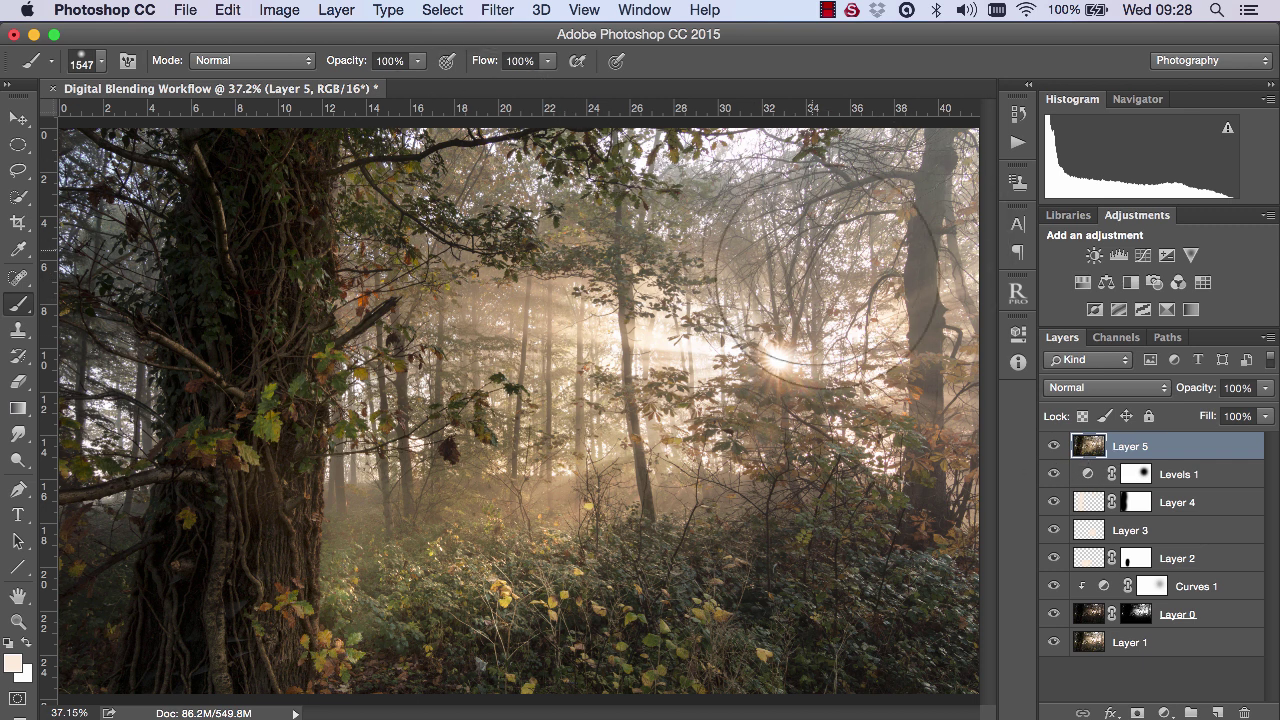
- Mask Layer 5's Clarity from parts of the image, compare with it on and off, and touch up the undergrowth
click(1139, 713)
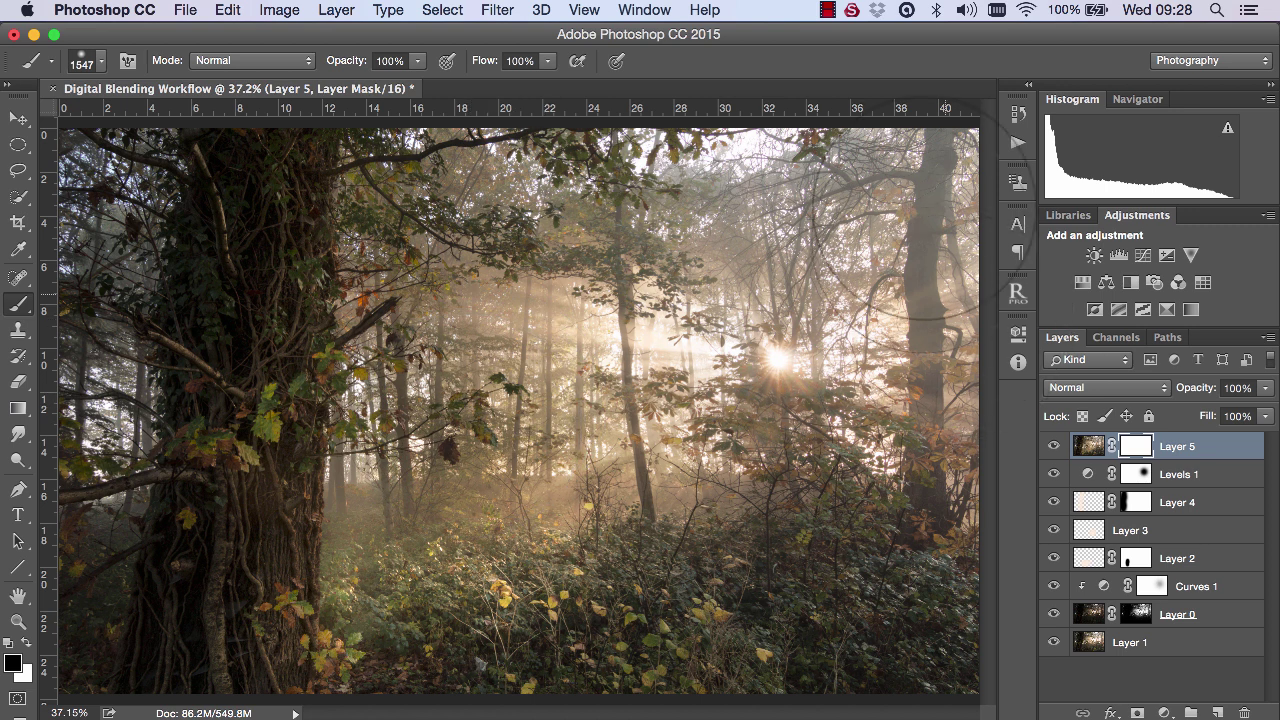
mouse_move(650, 160)
mouse_down()
mouse_move(565, 190)
mouse_move(525, 275)
mouse_move(335, 265)
mouse_move(120, 230)
mouse_up()
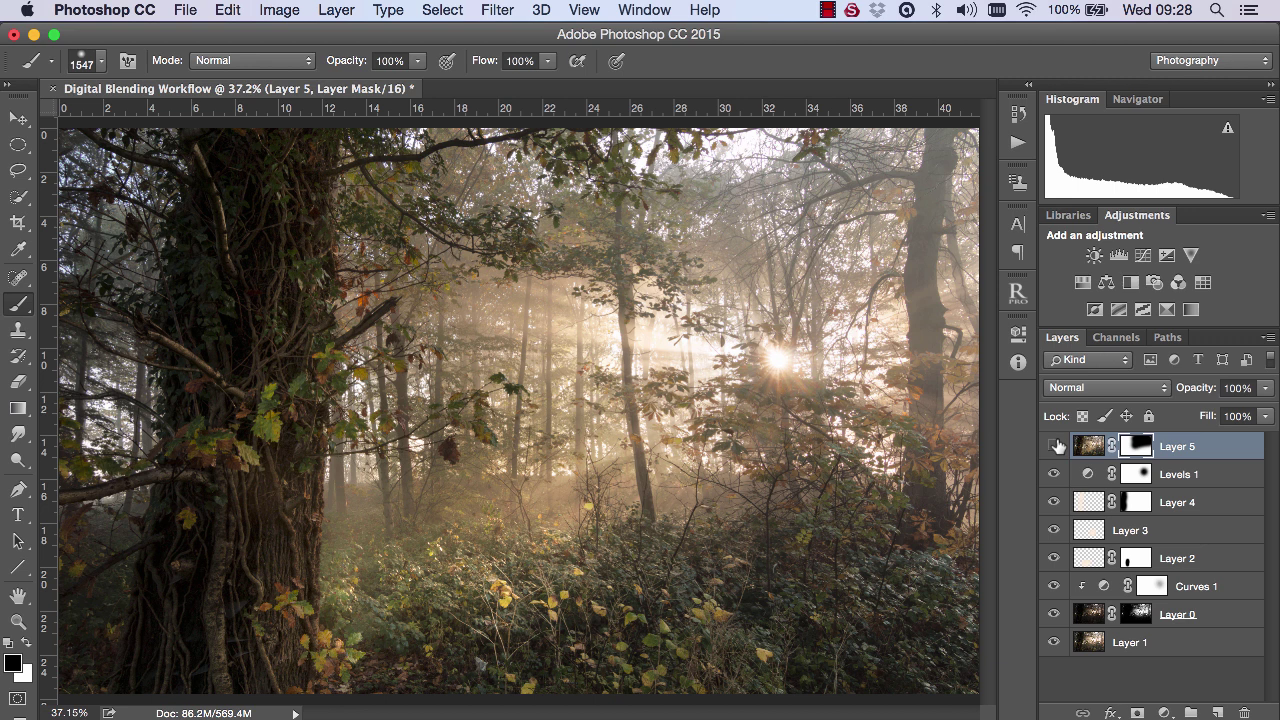
click(1056, 446)
click(1055, 446)
click(1055, 446)
click(1055, 446)
click(1055, 446)
click(1056, 446)
click(1056, 446)
click(1056, 446)
click(1056, 446)
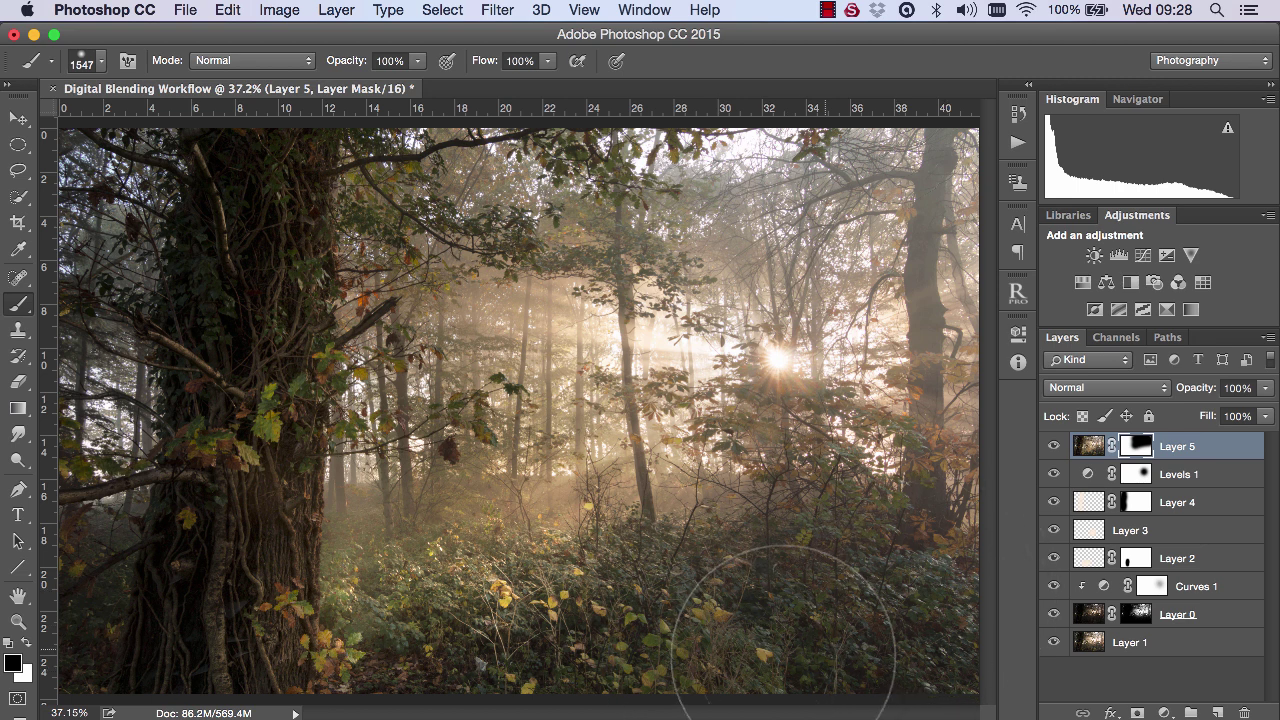
drag(805, 615, 850, 610)
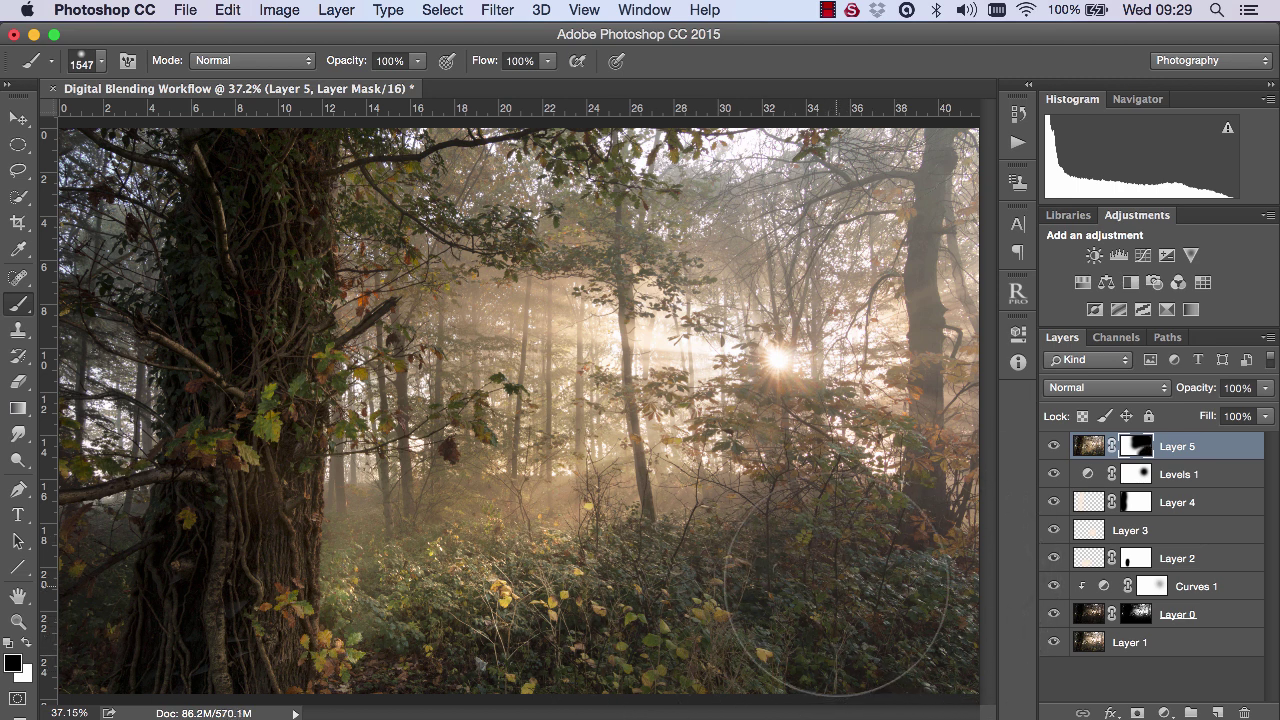
- Add a Vibrance adjustment layer above Layer 5 with Vibrance at +73
click(1191, 256)
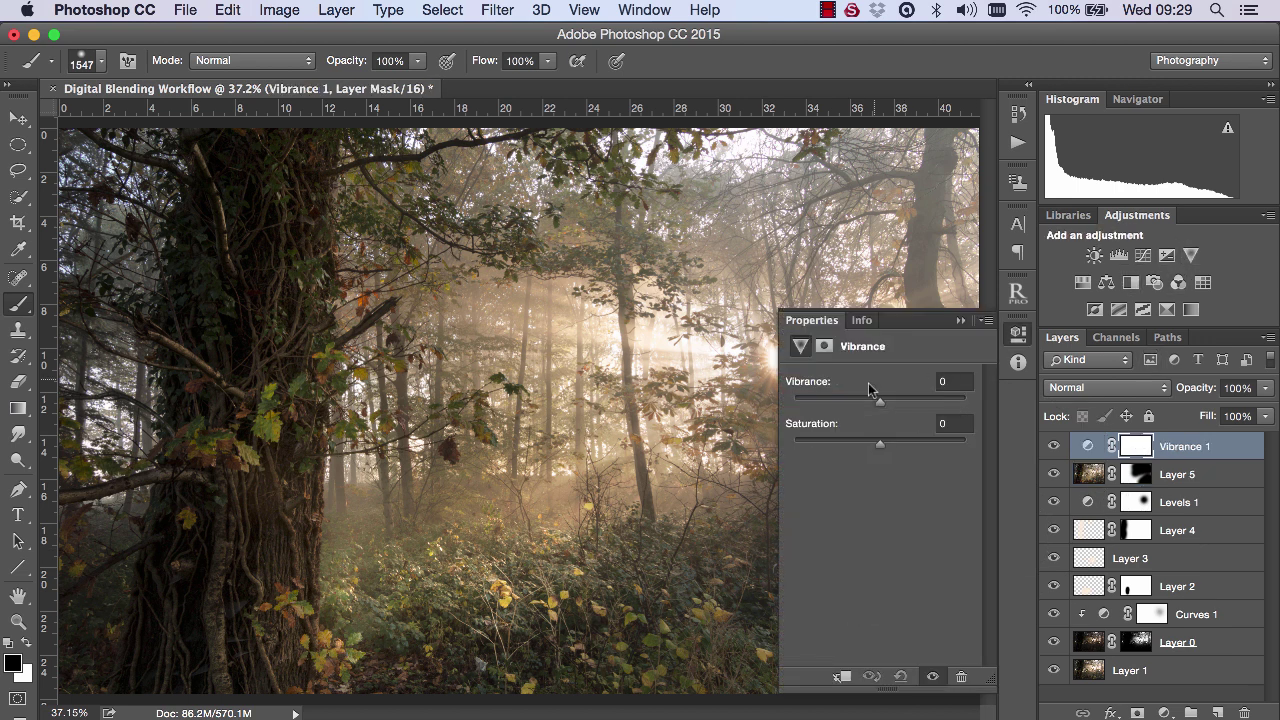
drag(881, 402, 901, 405)
click(960, 320)
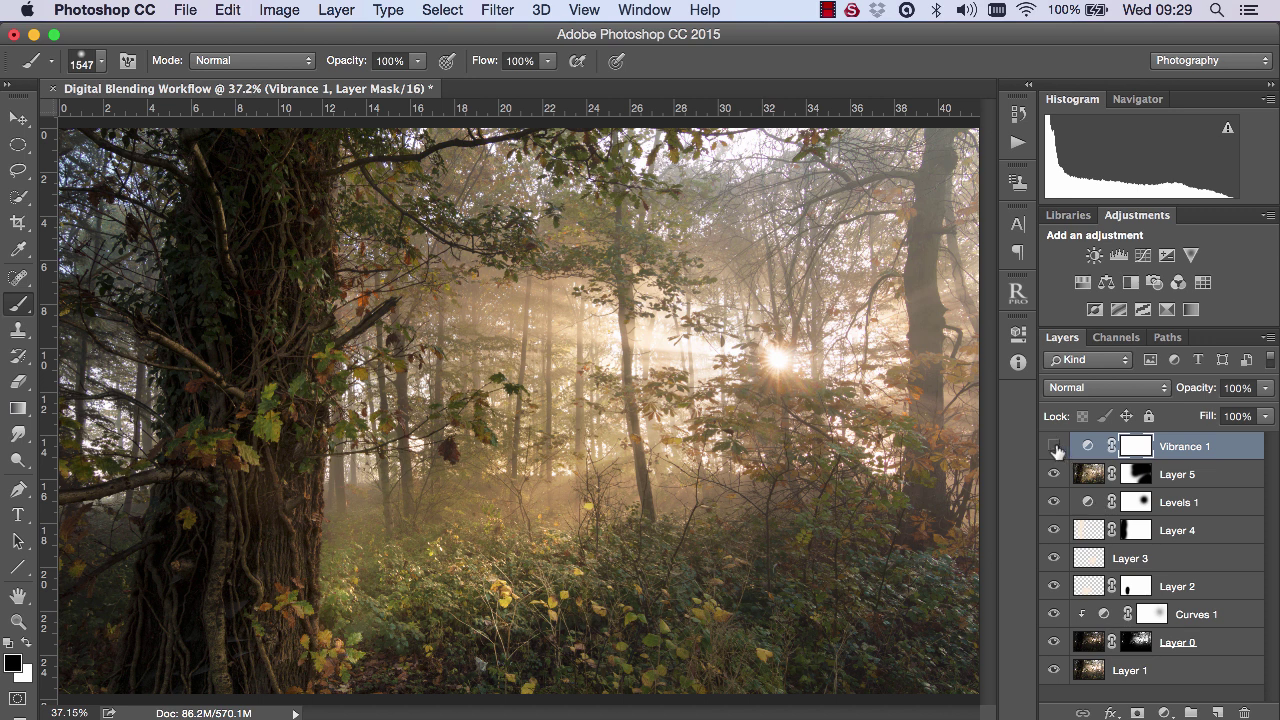
click(1054, 446)
double_click(1088, 446)
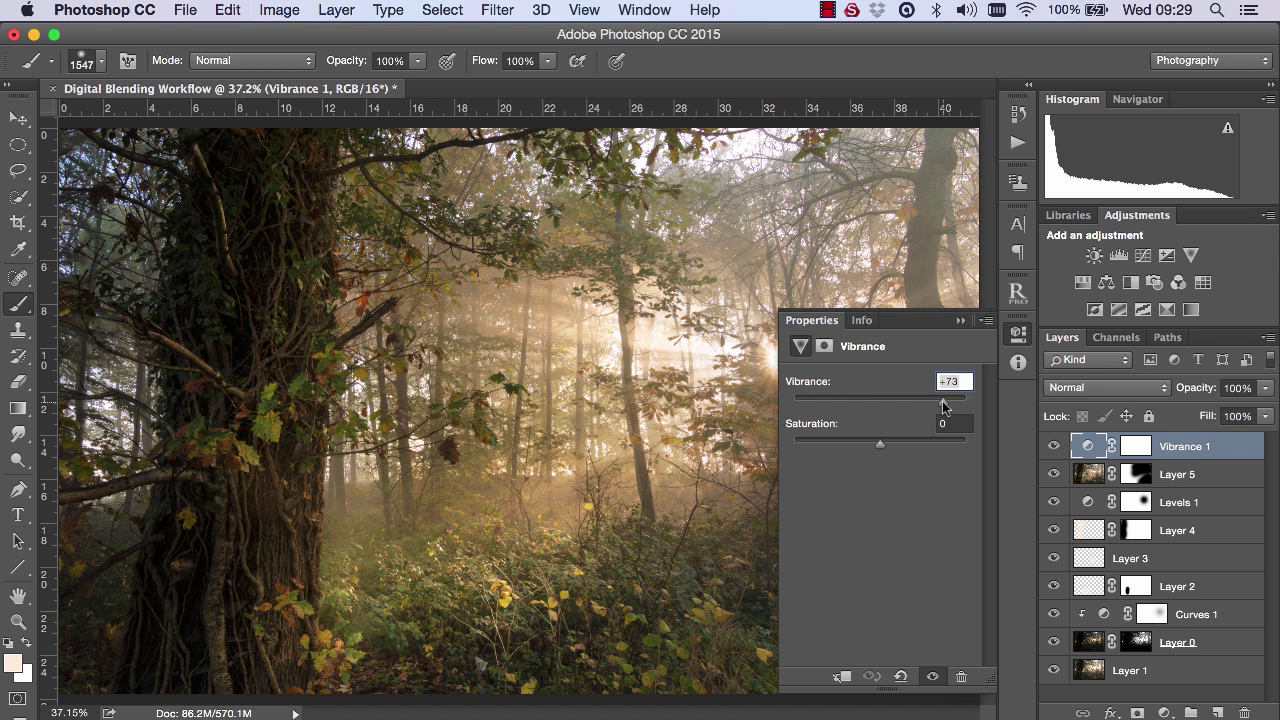
click(960, 320)
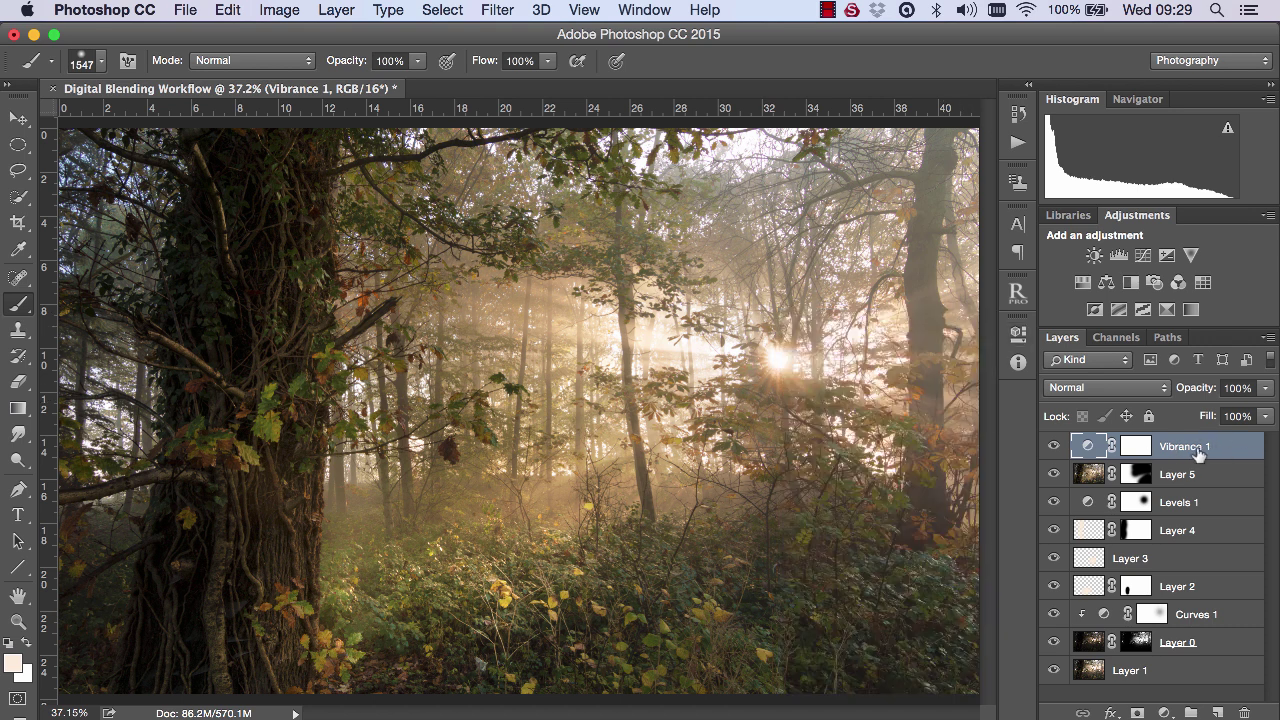
- Compare the forest with and without the Vibrance 1 boost
click(1055, 447)
click(1055, 447)
click(1055, 447)
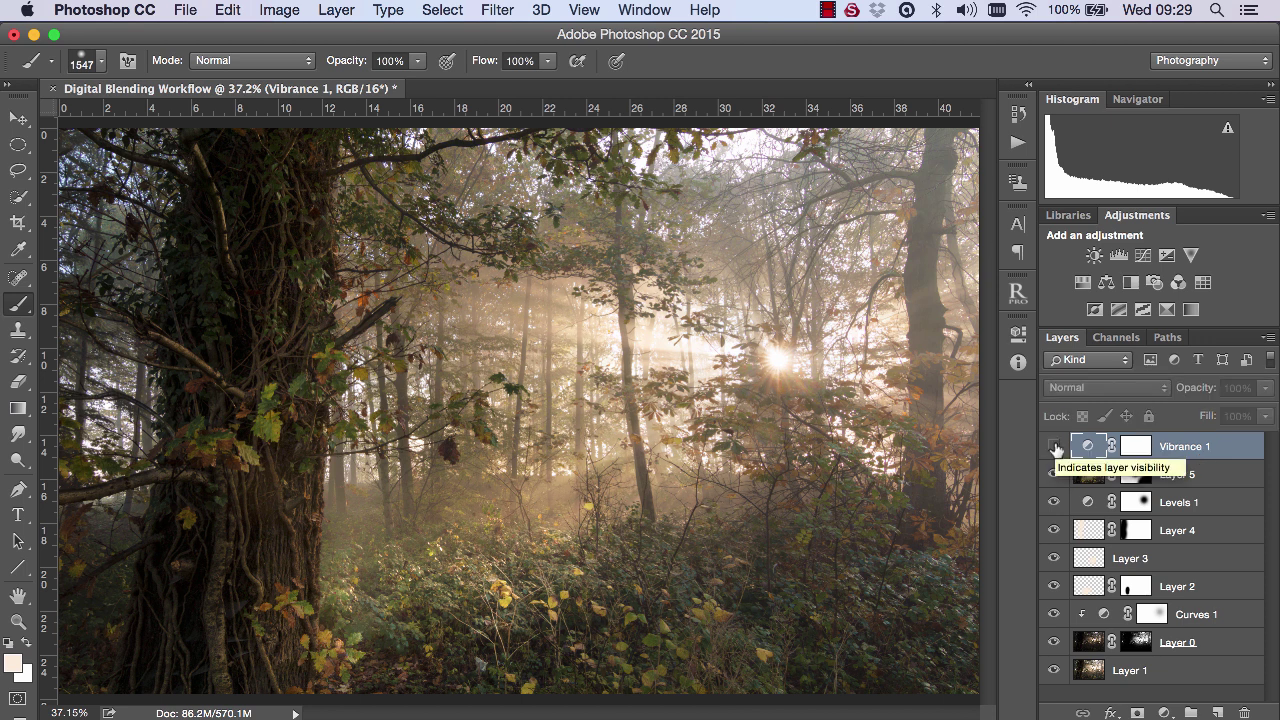
click(1055, 447)
click(1055, 447)
click(1055, 447)
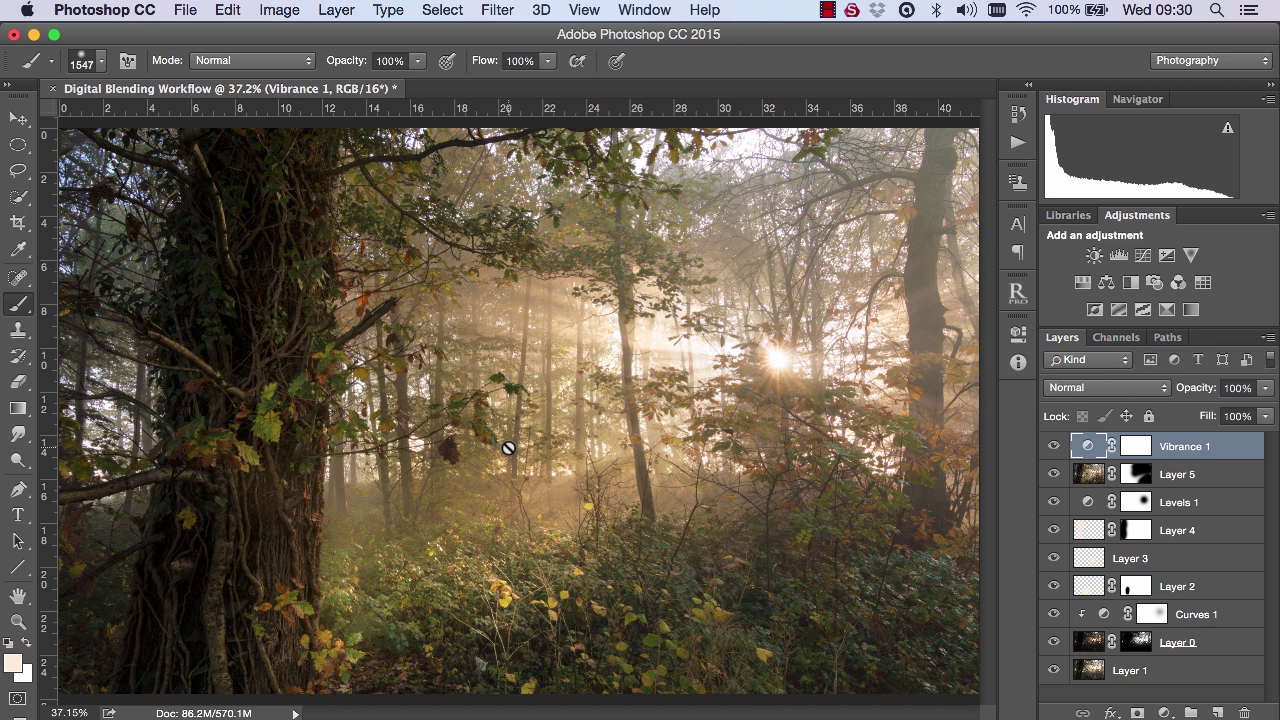
- Run Raya Pro's Orton Effect Bright with a reduced Gaussian Blur radius
click(1018, 296)
click(824, 244)
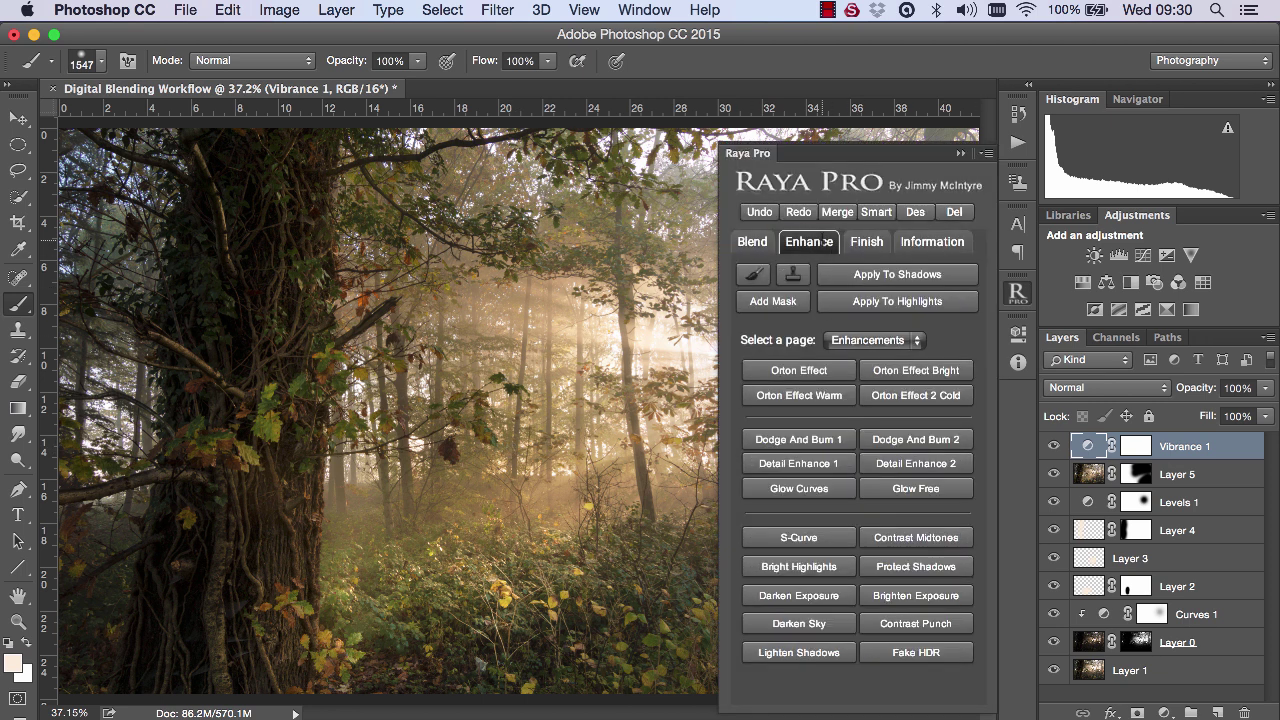
click(901, 372)
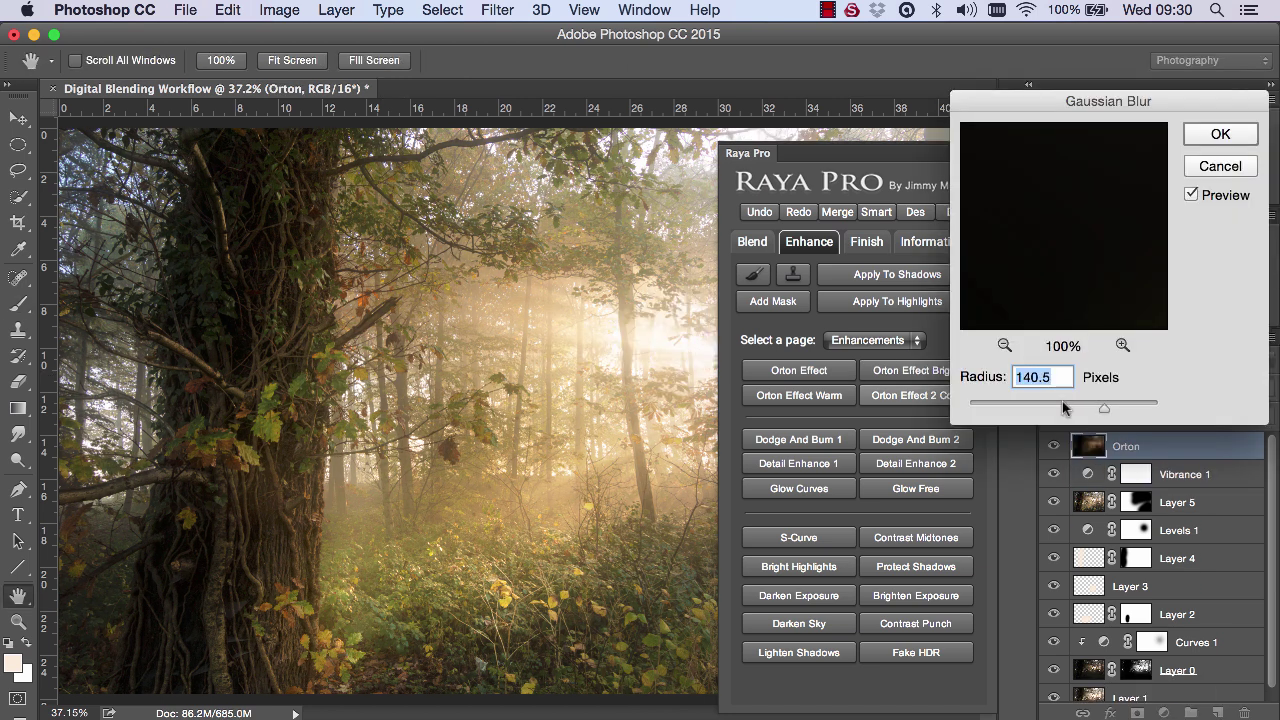
drag(1104, 408, 1067, 404)
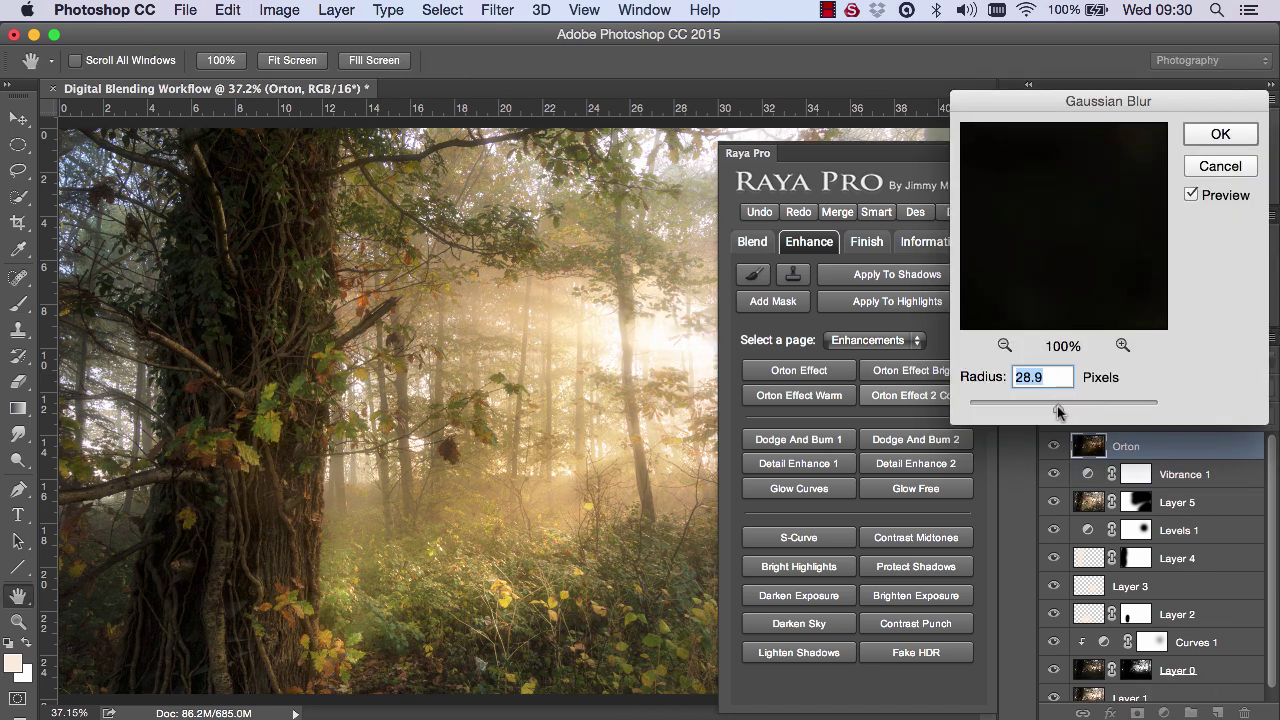
click(1222, 134)
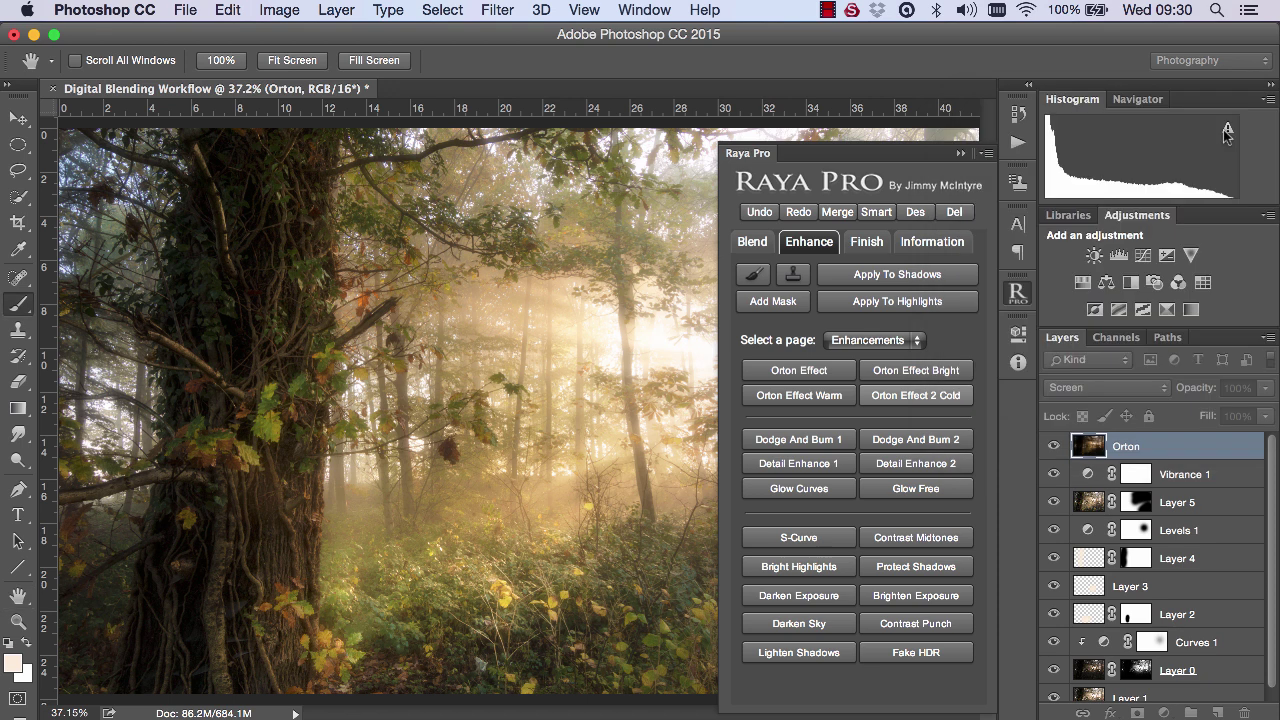
click(960, 153)
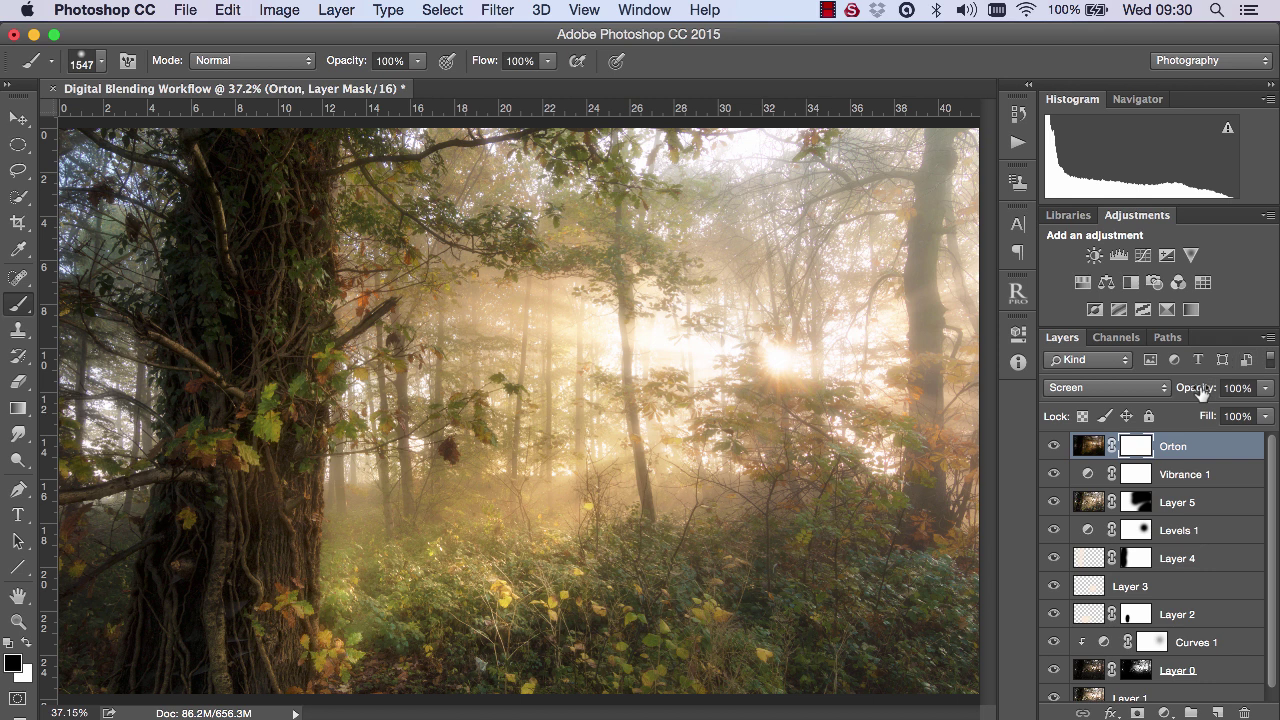
- Set the Orton layer's opacity to about 25% and compare the glow on and off
drag(1202, 392, 1134, 397)
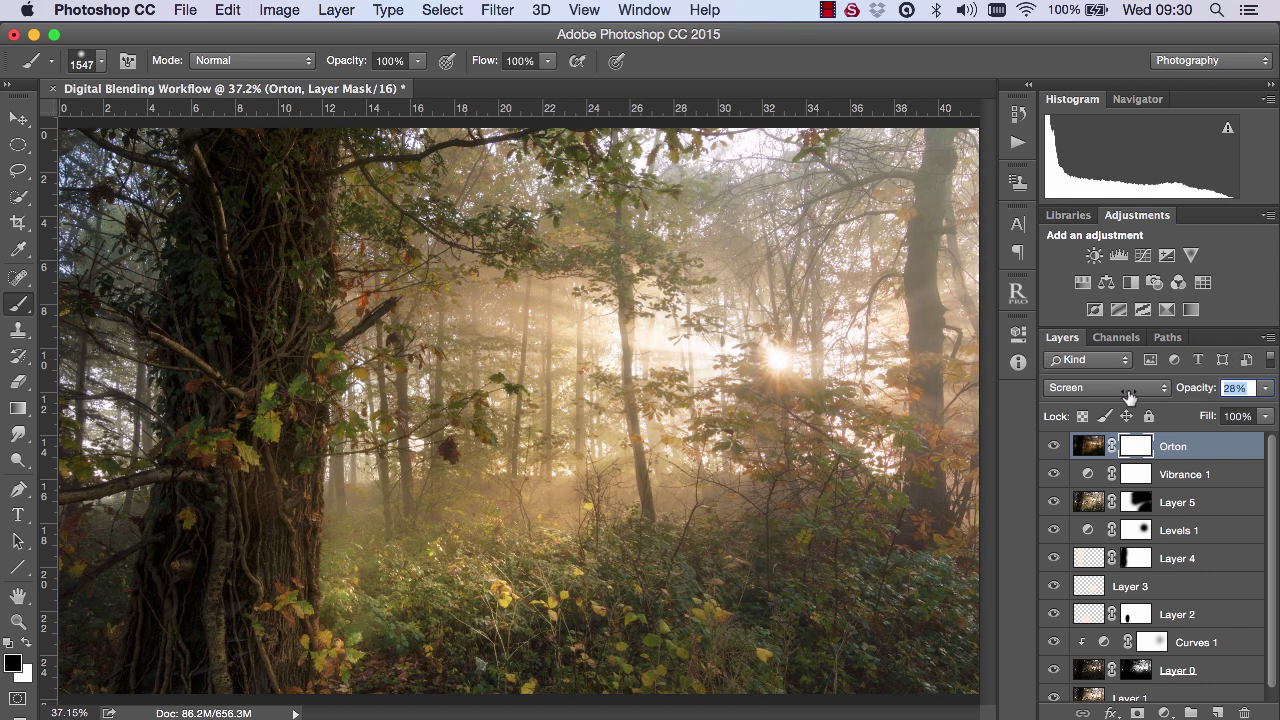
drag(1126, 397, 1193, 396)
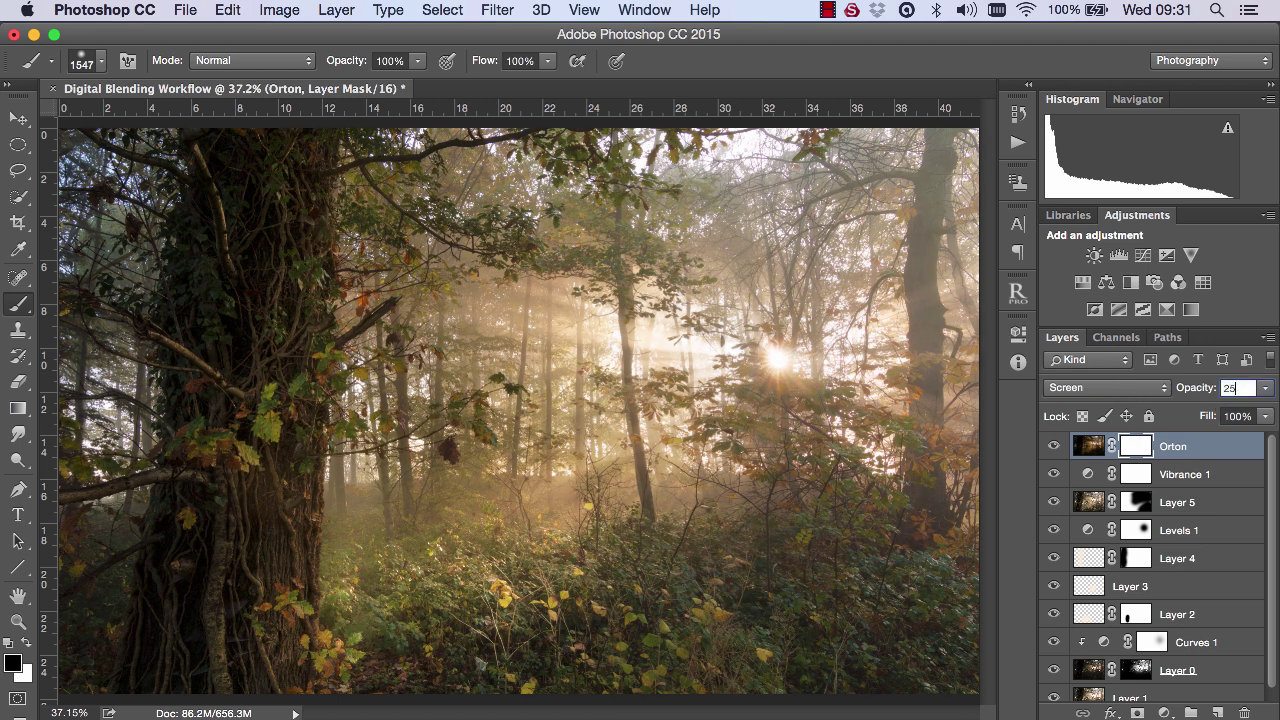
click(1056, 446)
click(1056, 446)
click(1056, 446)
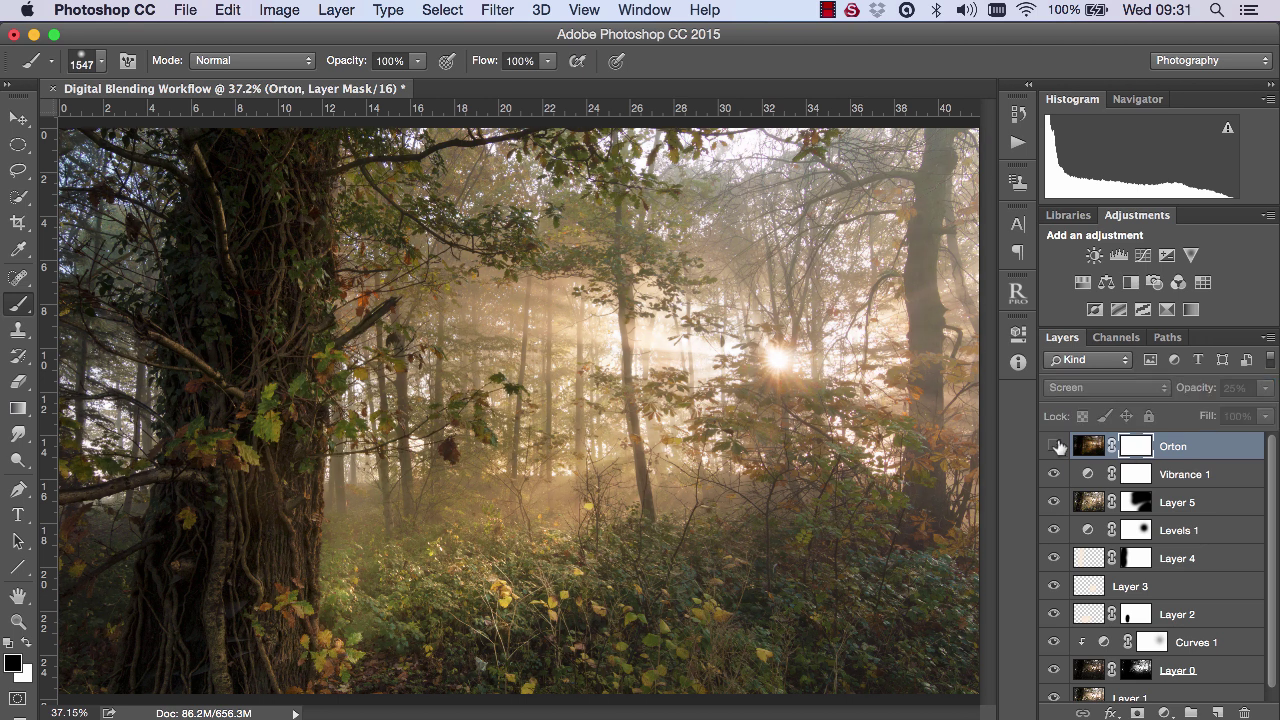
click(1056, 446)
click(1056, 446)
click(1056, 446)
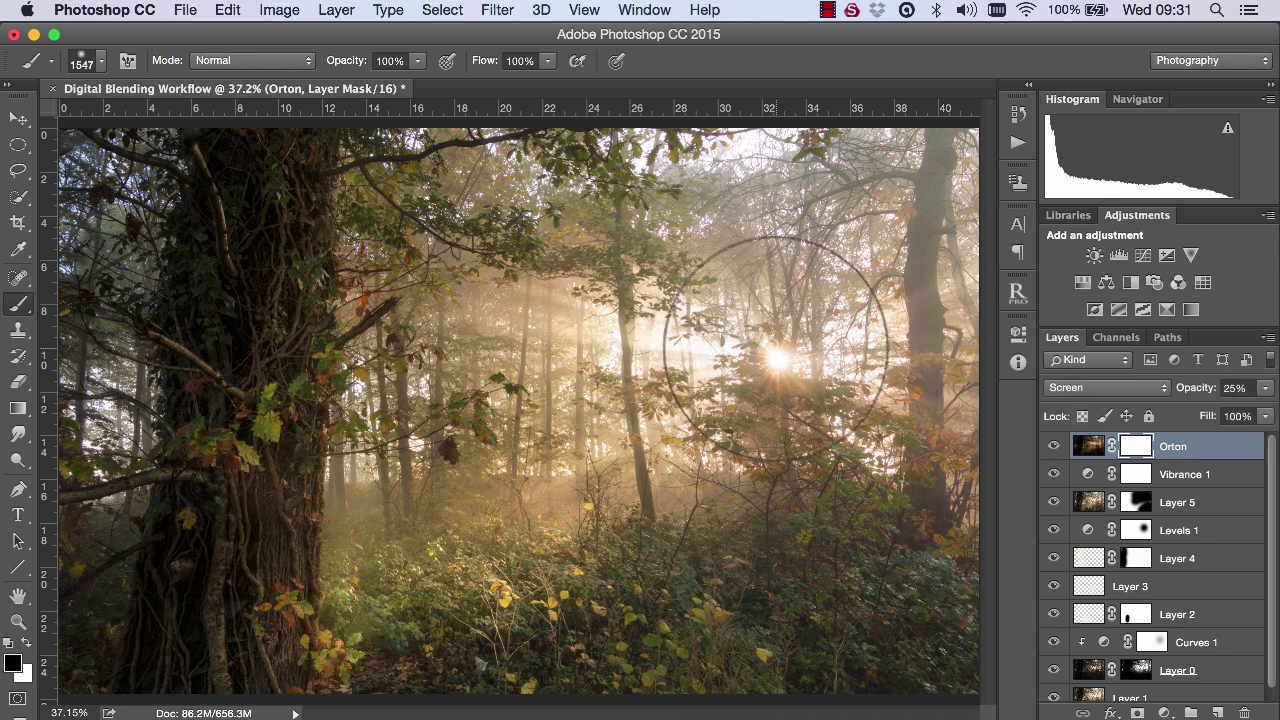
- Paint black on the Orton mask over the sun and middle tree trunks
click(768, 352)
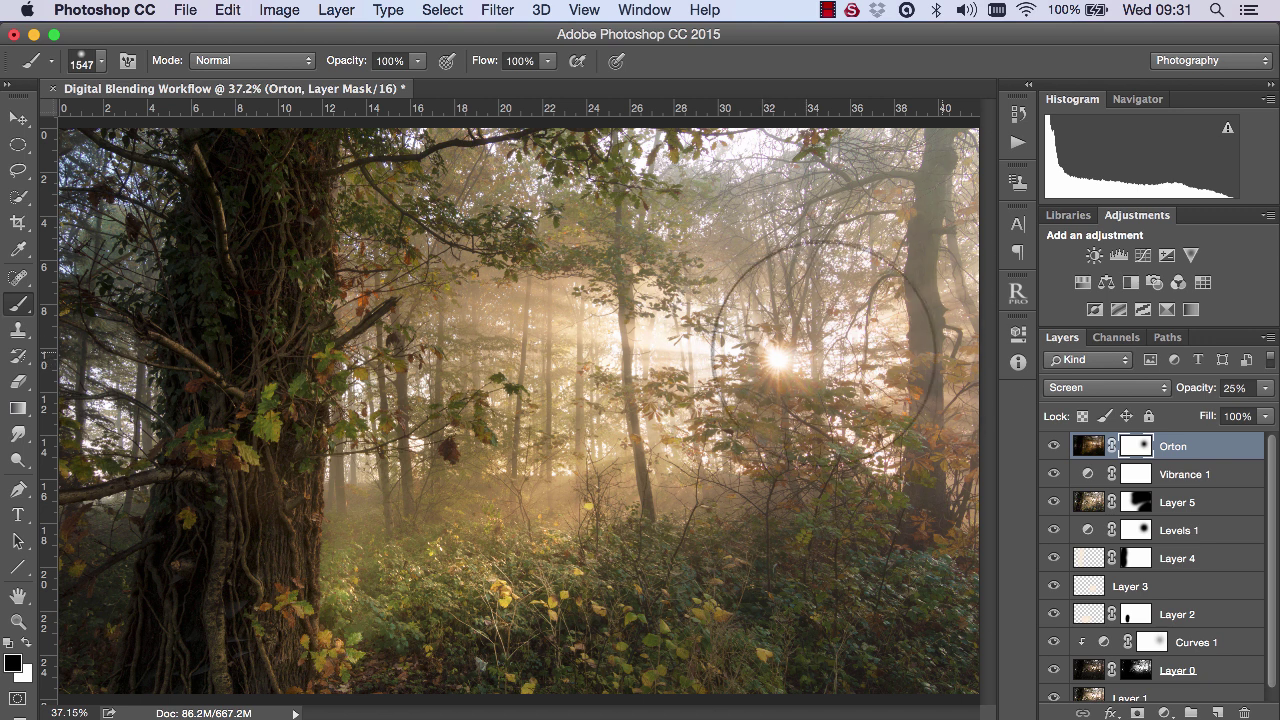
mouse_move(777, 371)
mouse_down()
mouse_move(573, 338)
mouse_move(570, 370)
mouse_move(573, 398)
mouse_move(628, 408)
mouse_move(707, 356)
mouse_move(757, 356)
mouse_up()
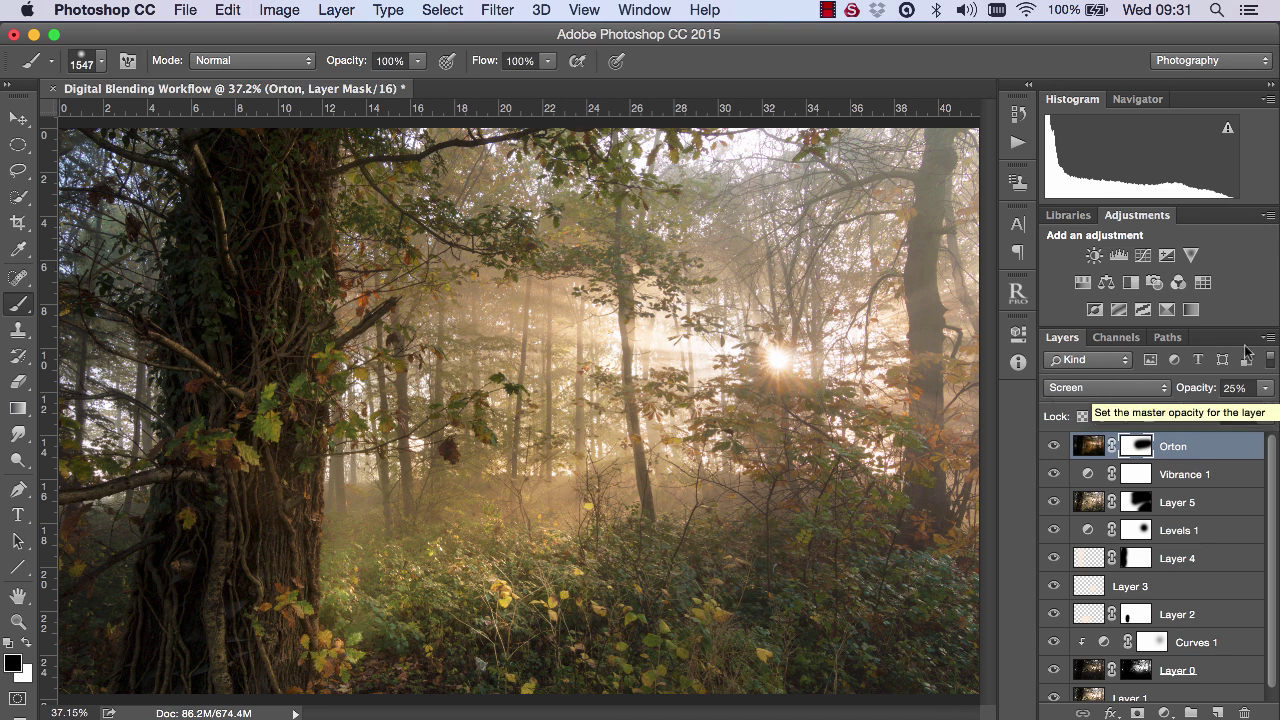
- Add a Curves adjustment layer with the midpoint lifted to brighten the image
click(1143, 255)
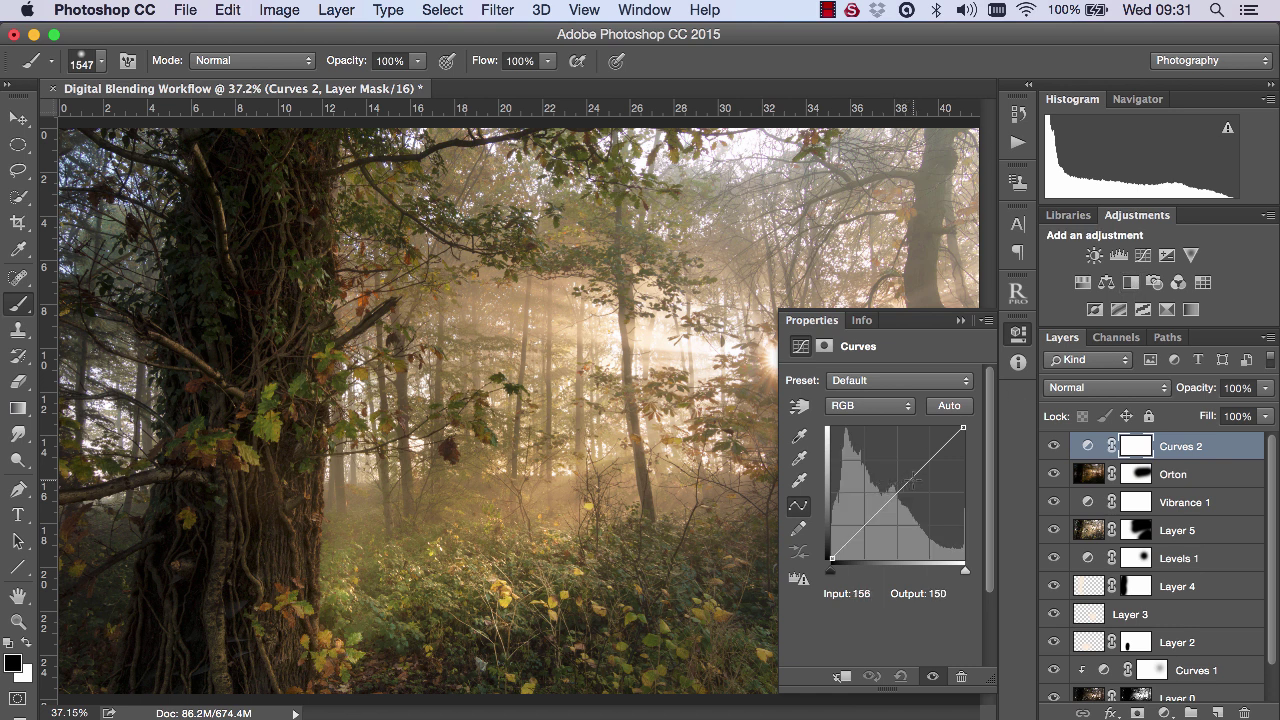
drag(912, 480, 908, 473)
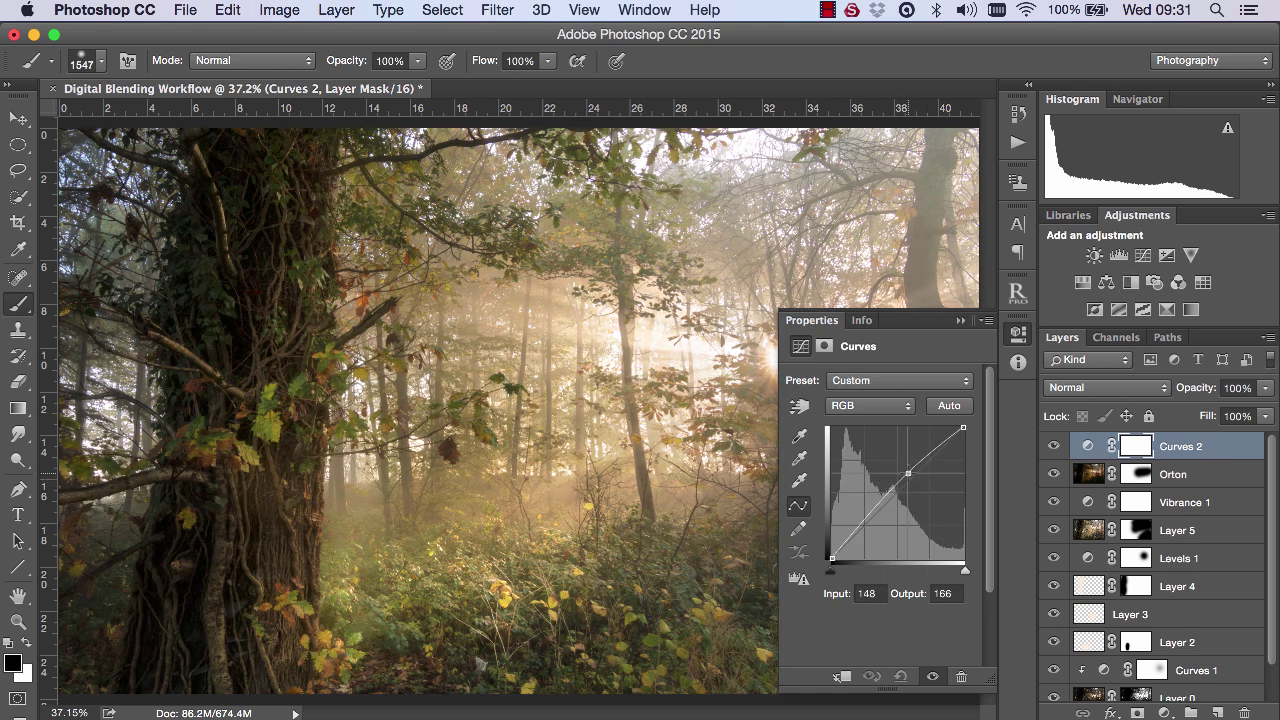
click(960, 320)
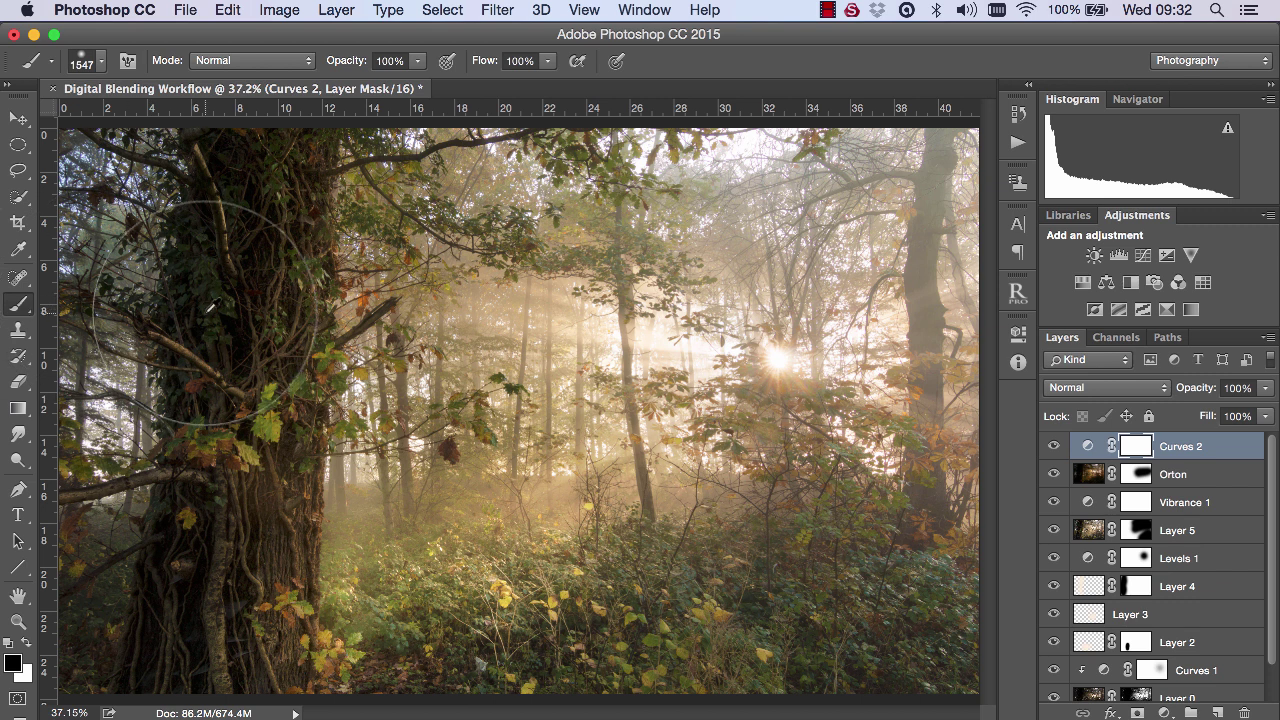
- Paint the brightening out of the lower foreground on the Curves 2 mask with a large brush
mouse_move(206, 305)
mouse_down()
mouse_move(257, 320)
mouse_move(204, 286)
mouse_up()
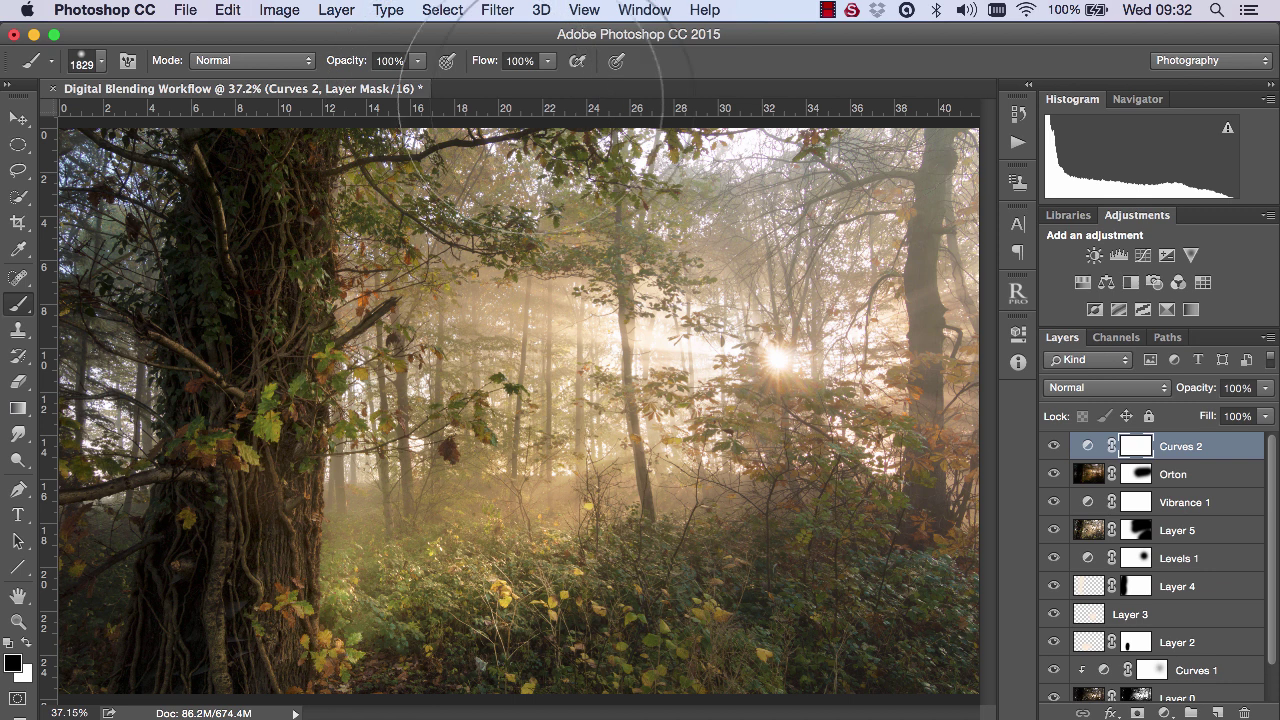
mouse_move(1030, 540)
mouse_down()
mouse_move(1000, 576)
mouse_move(632, 649)
mouse_move(755, 620)
mouse_up()
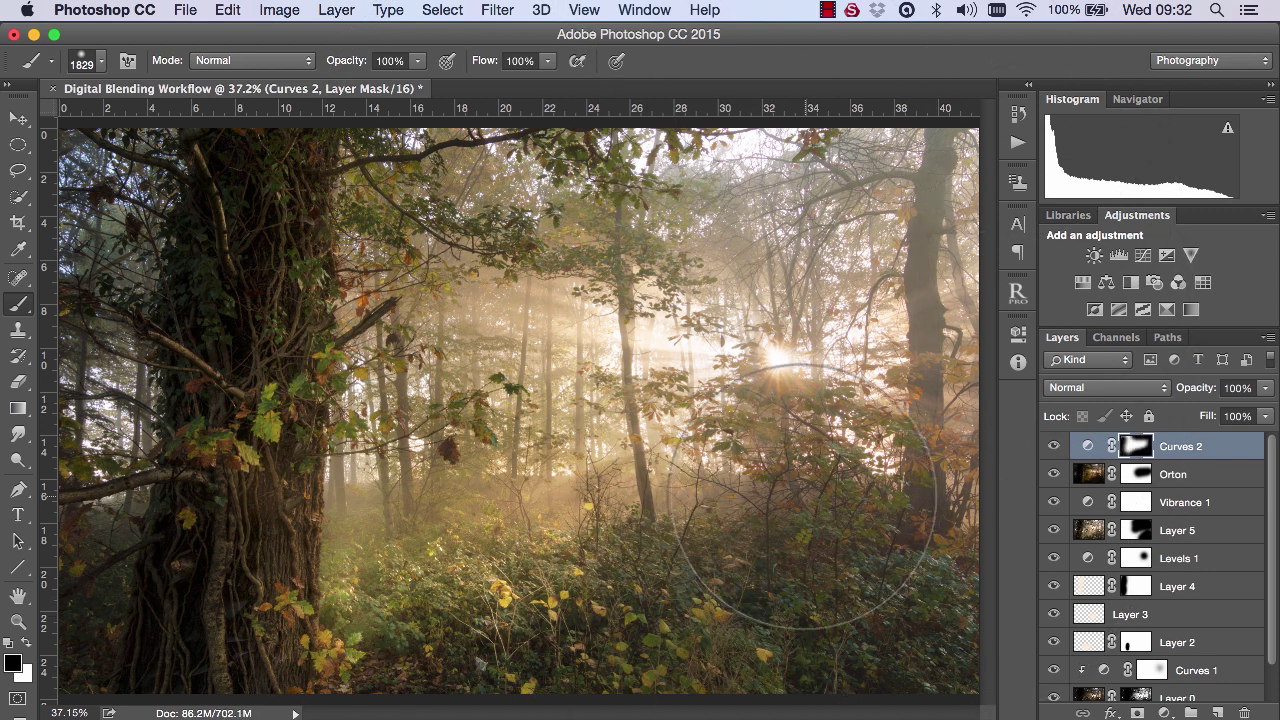
click(18, 540)
click(18, 622)
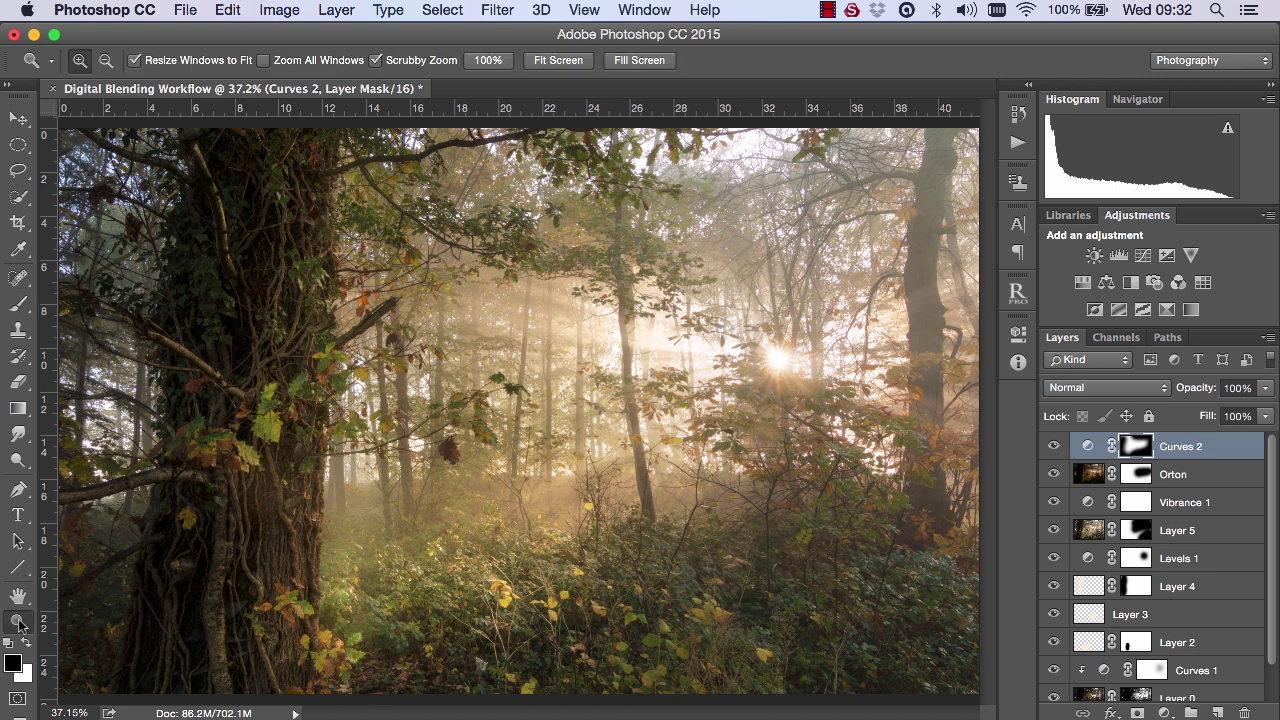
drag(437, 548, 512, 540)
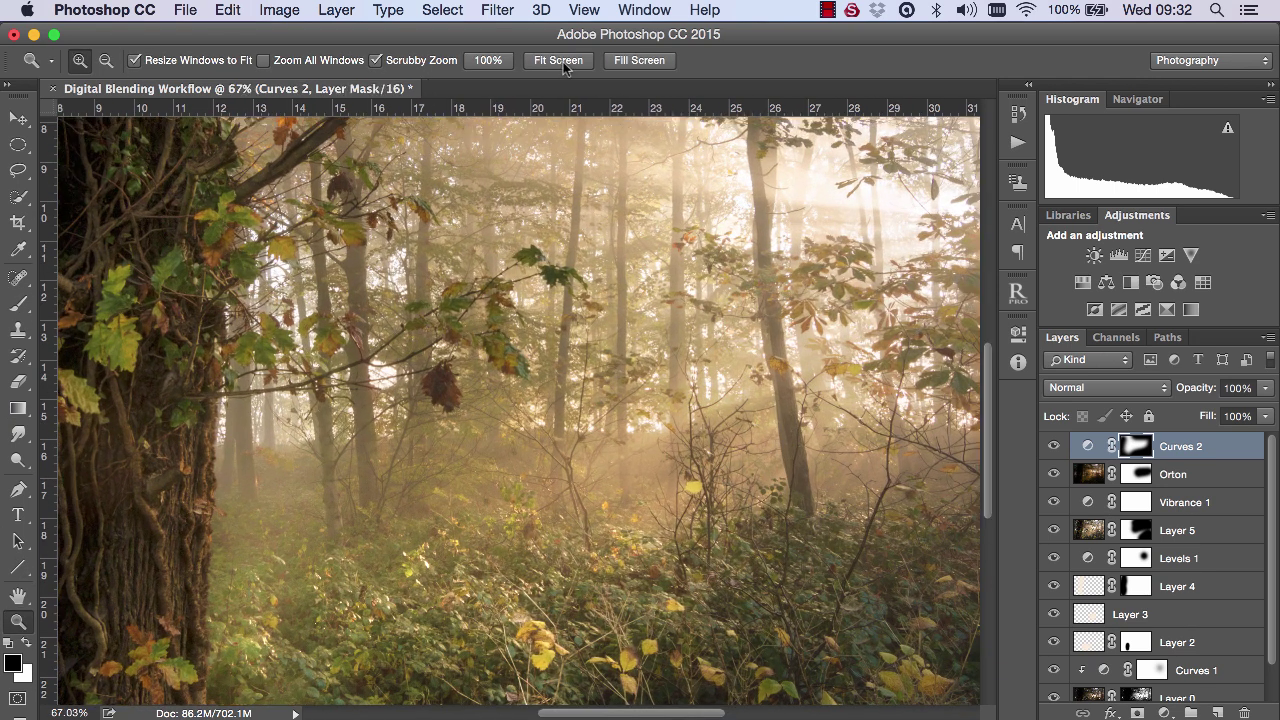
click(558, 60)
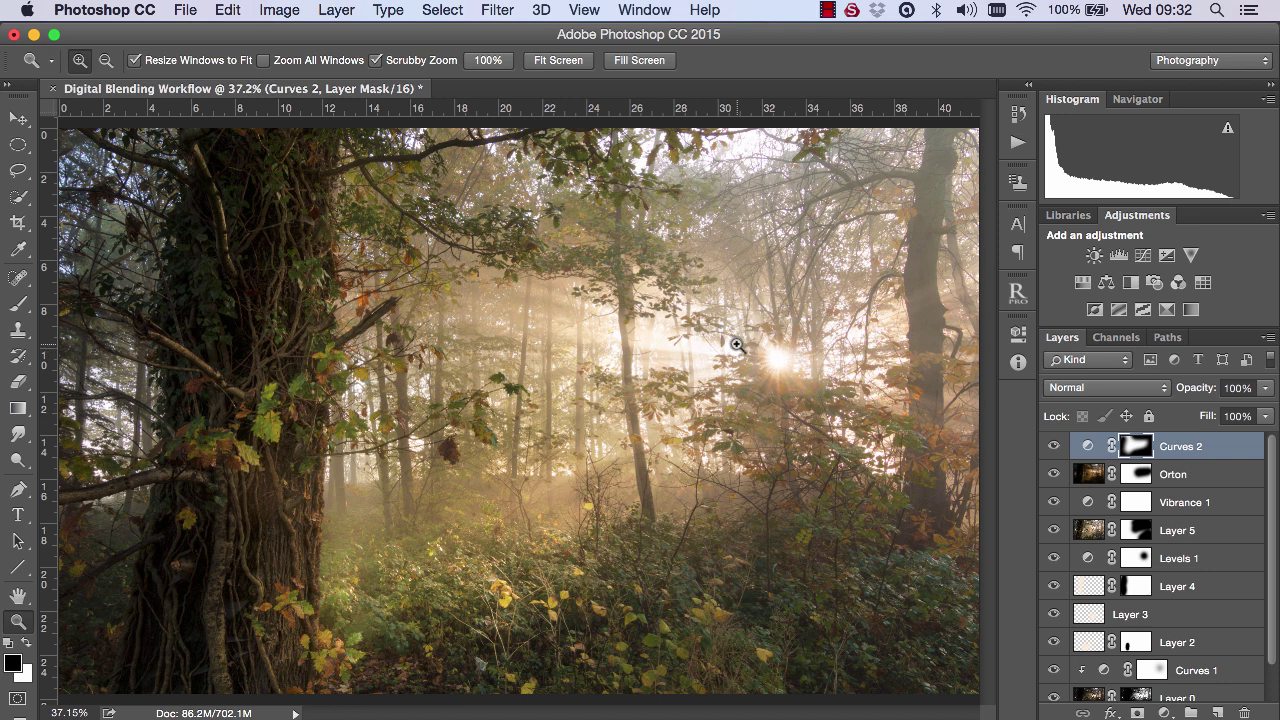
- Duplicate Curves 2, invert the copy's mask, and bend its curve down to input 173, output 154
key(super+j)
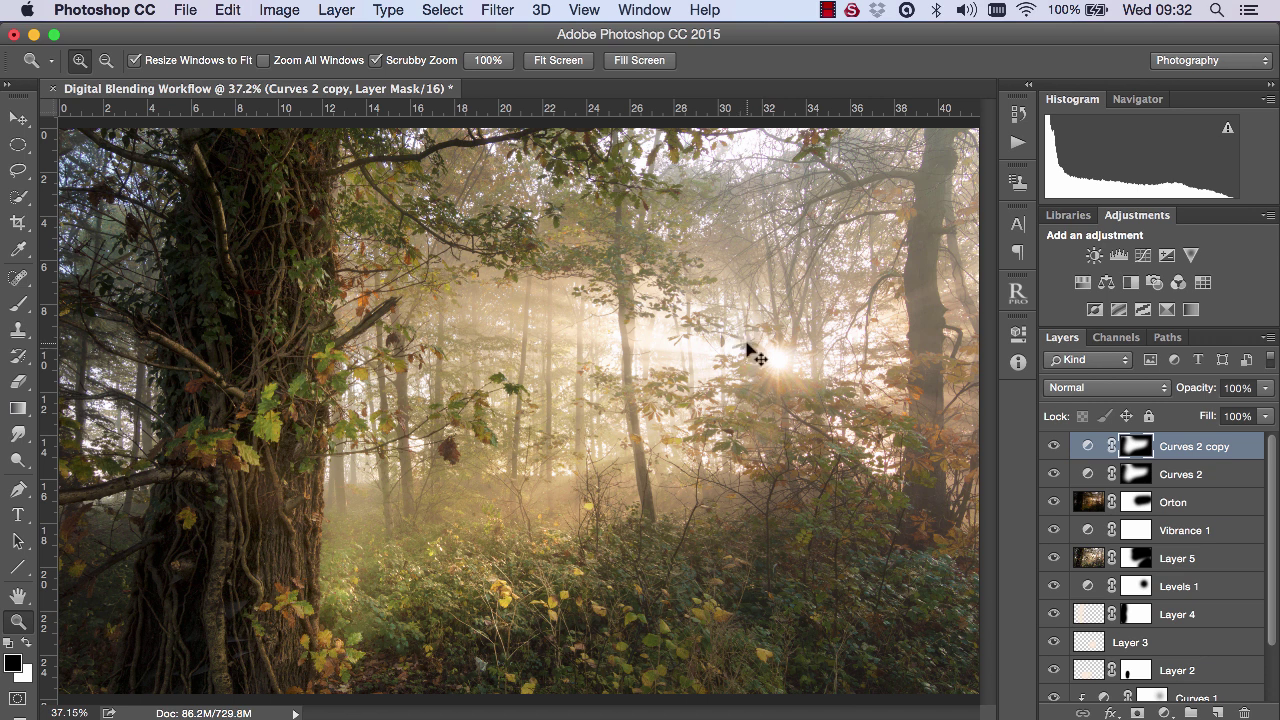
key(super+i)
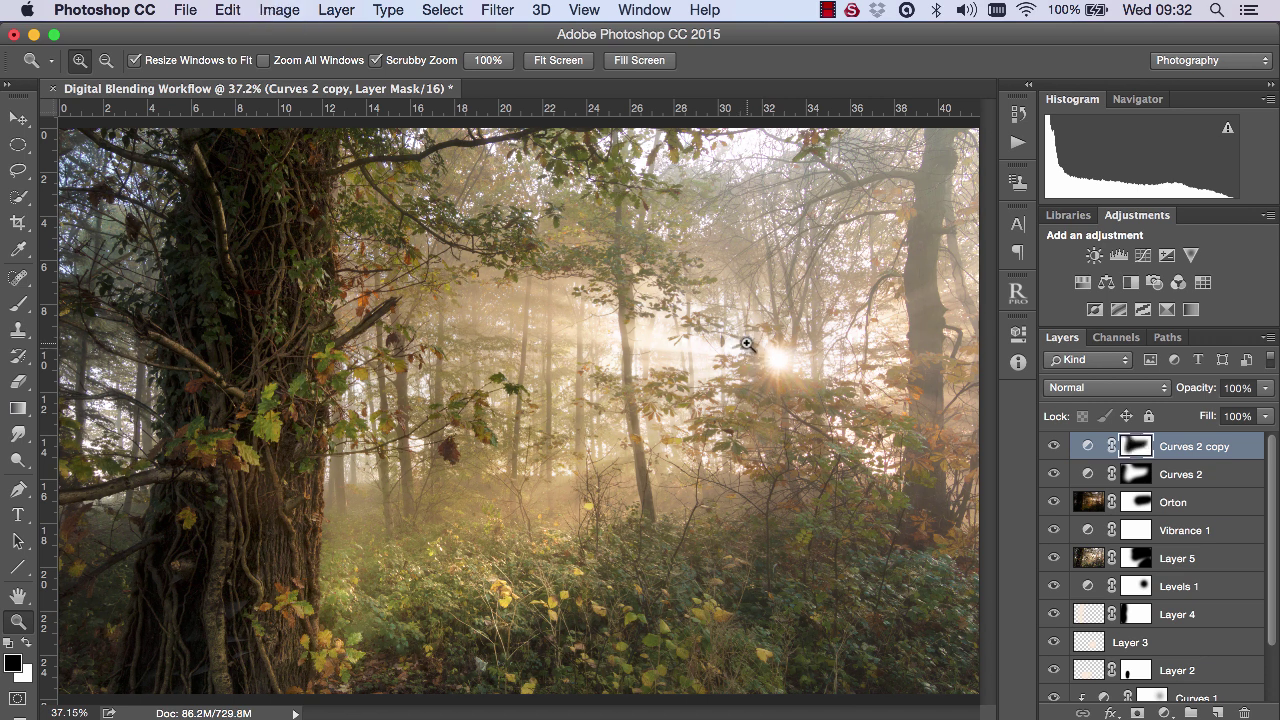
double_click(1090, 445)
click(909, 474)
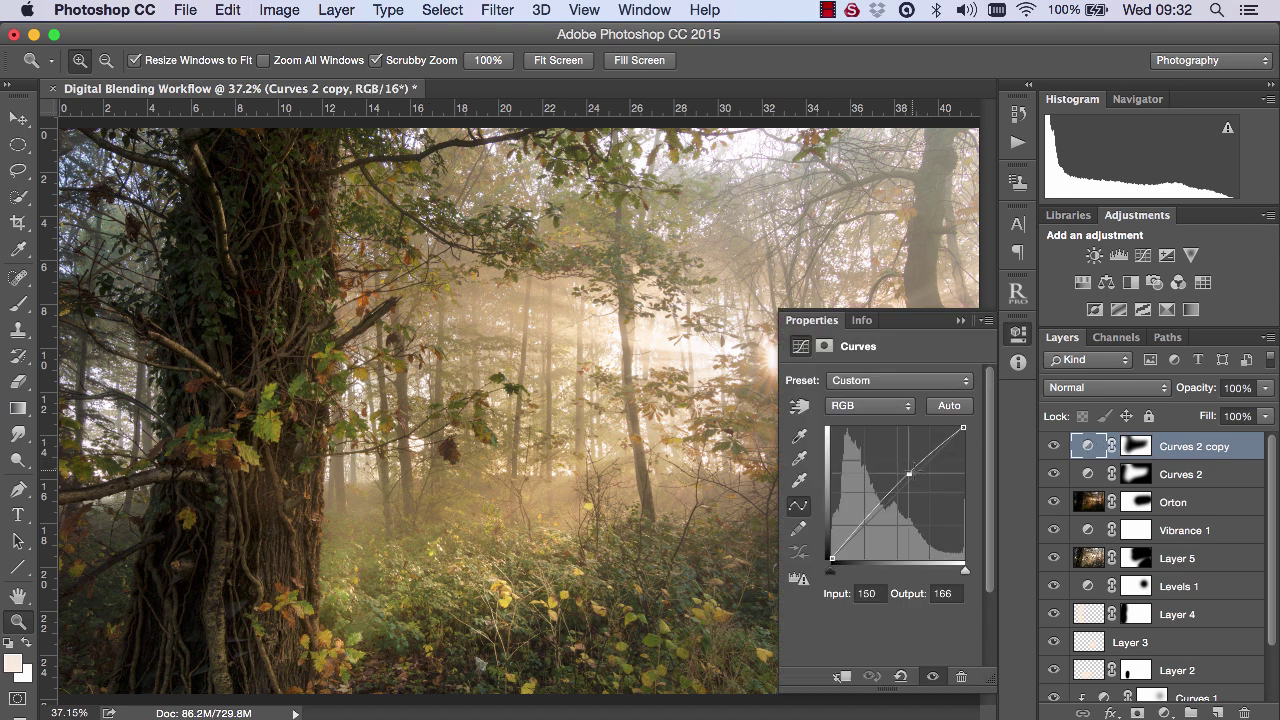
drag(909, 474, 920, 480)
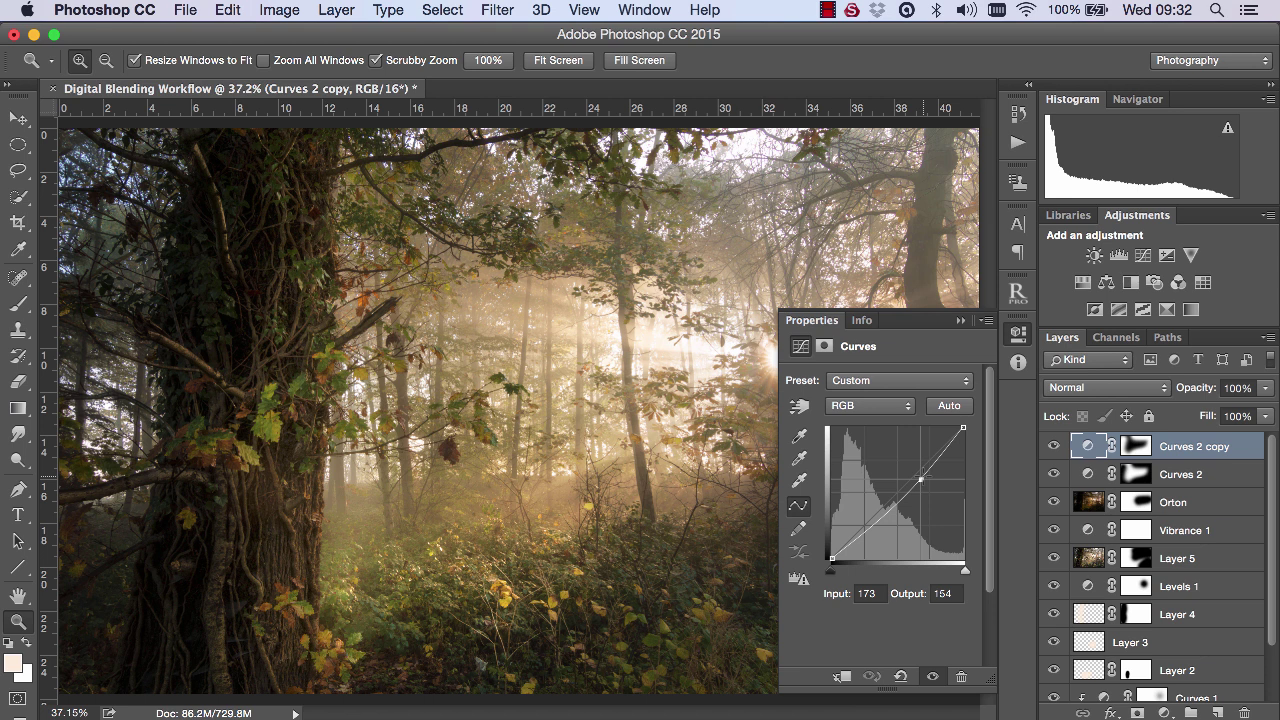
click(960, 321)
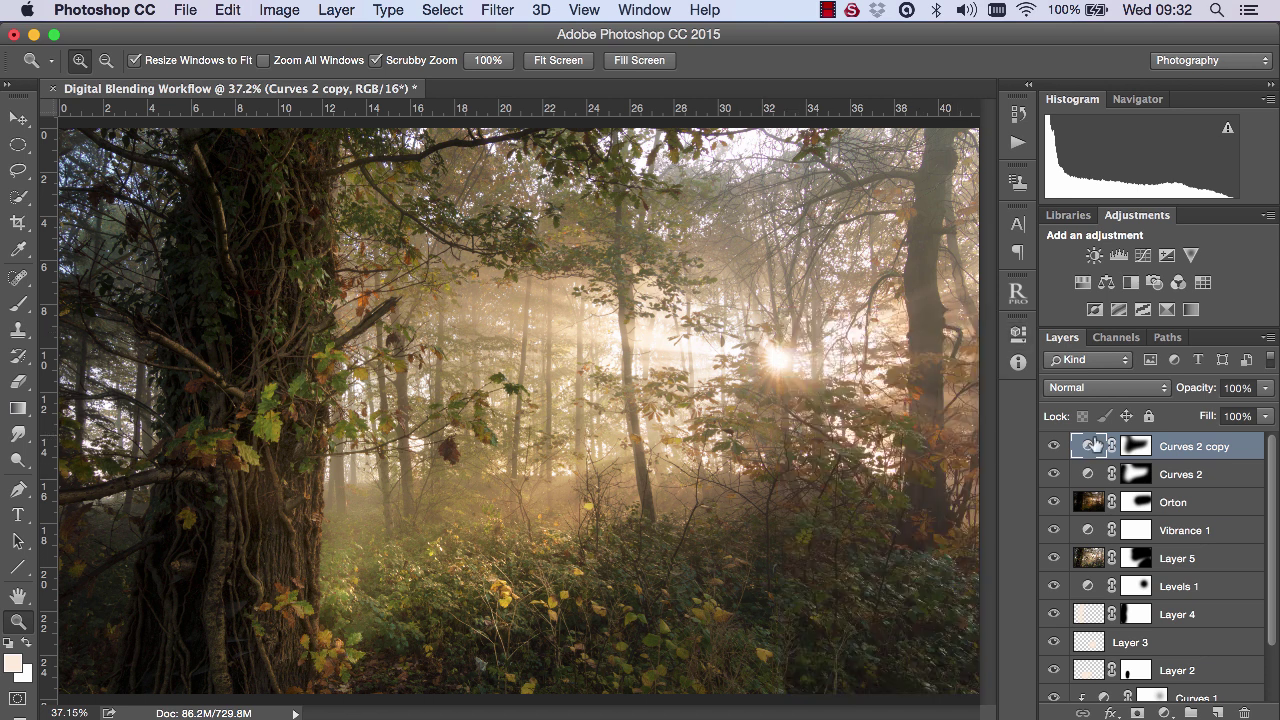
- Group Curves 2 and its copy into Group 1 and compare with it hidden and shown
shift+click(1203, 478)
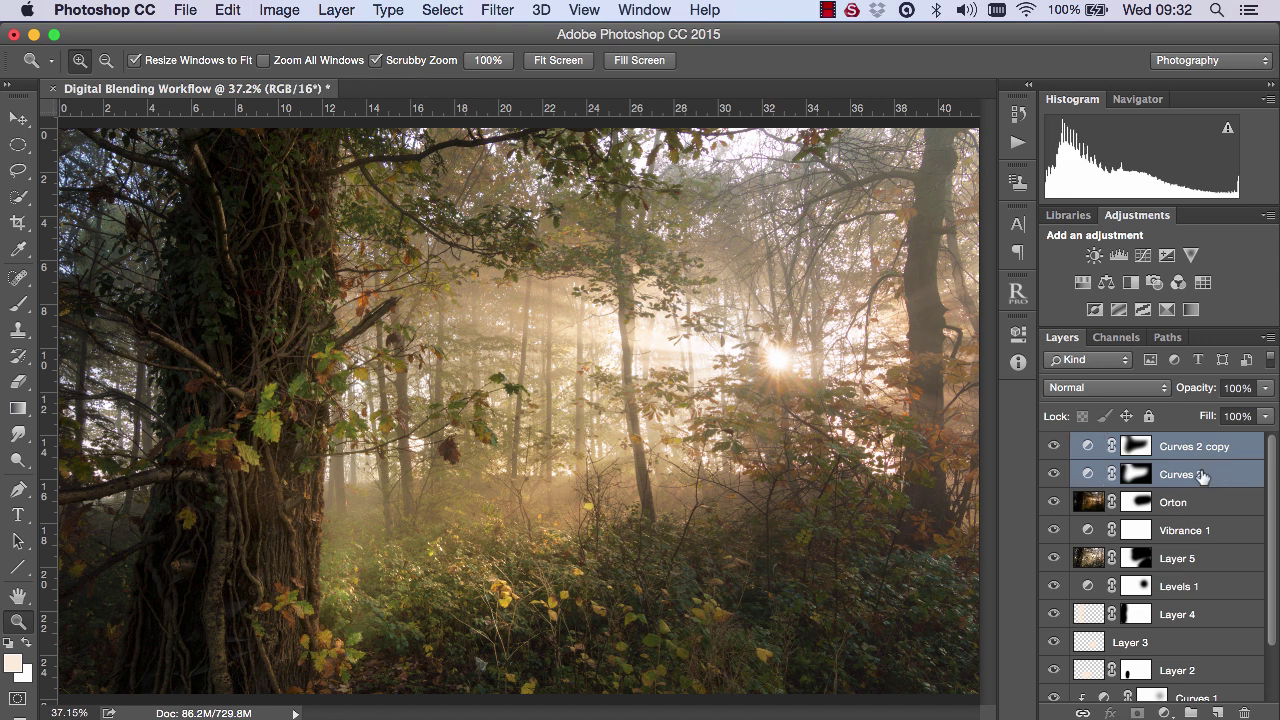
key(super+g)
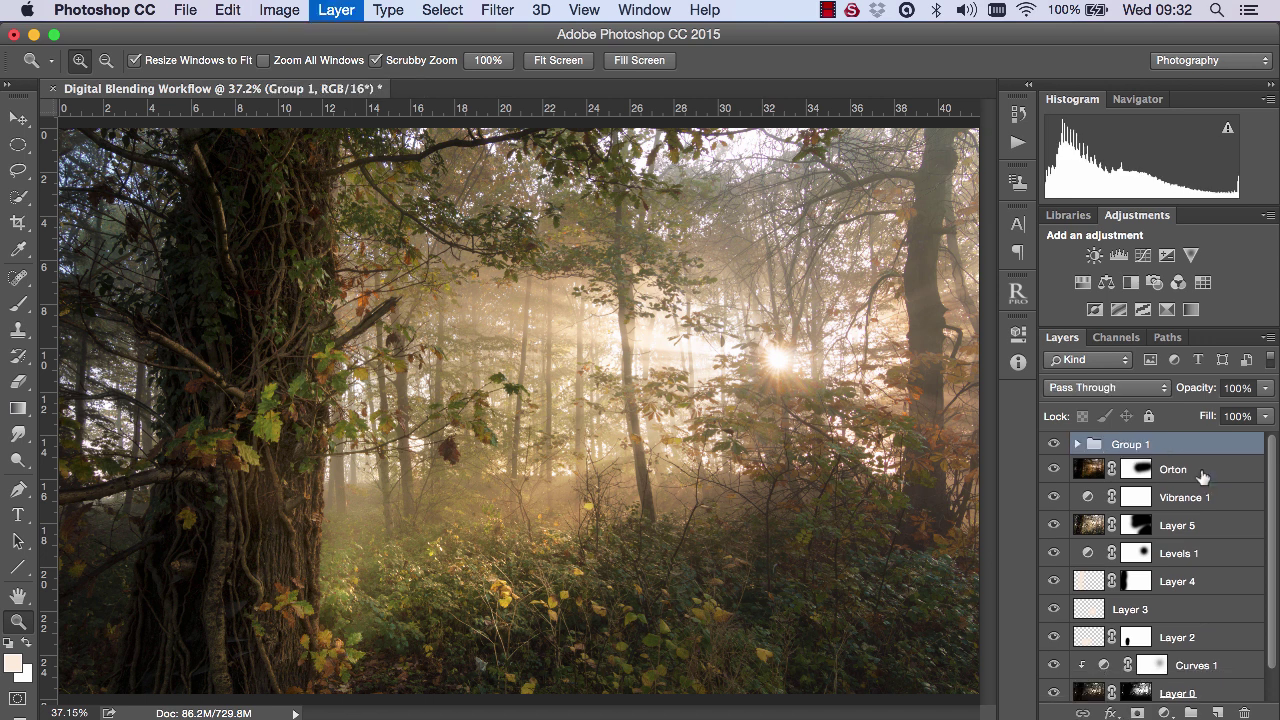
click(1053, 446)
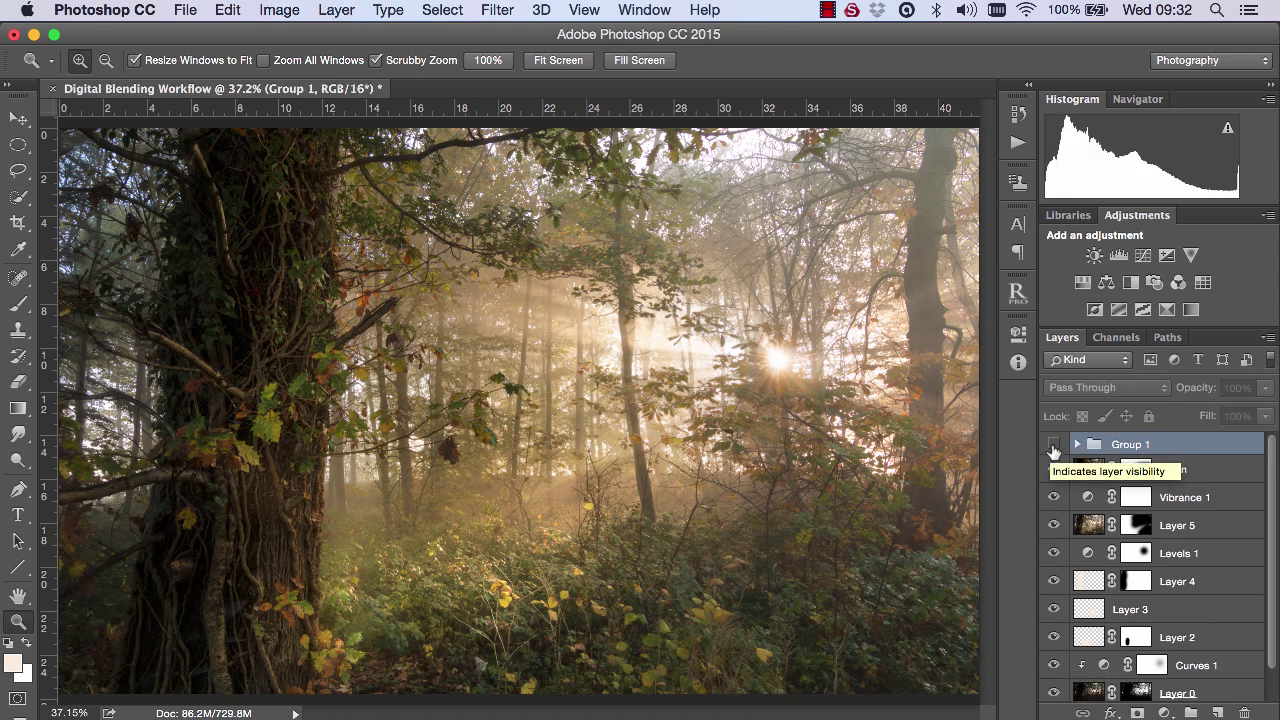
click(1053, 446)
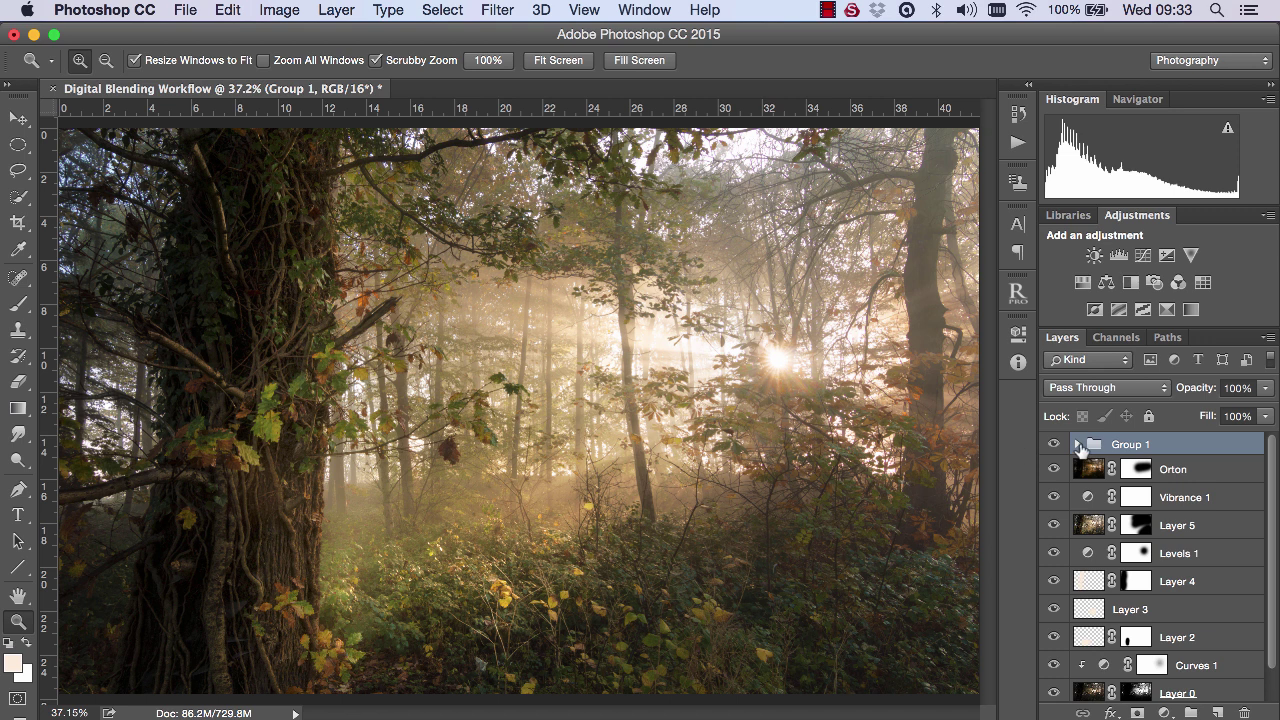
- Add a mask to Group 1, paint black around the sun, and check the result on and off
click(1137, 713)
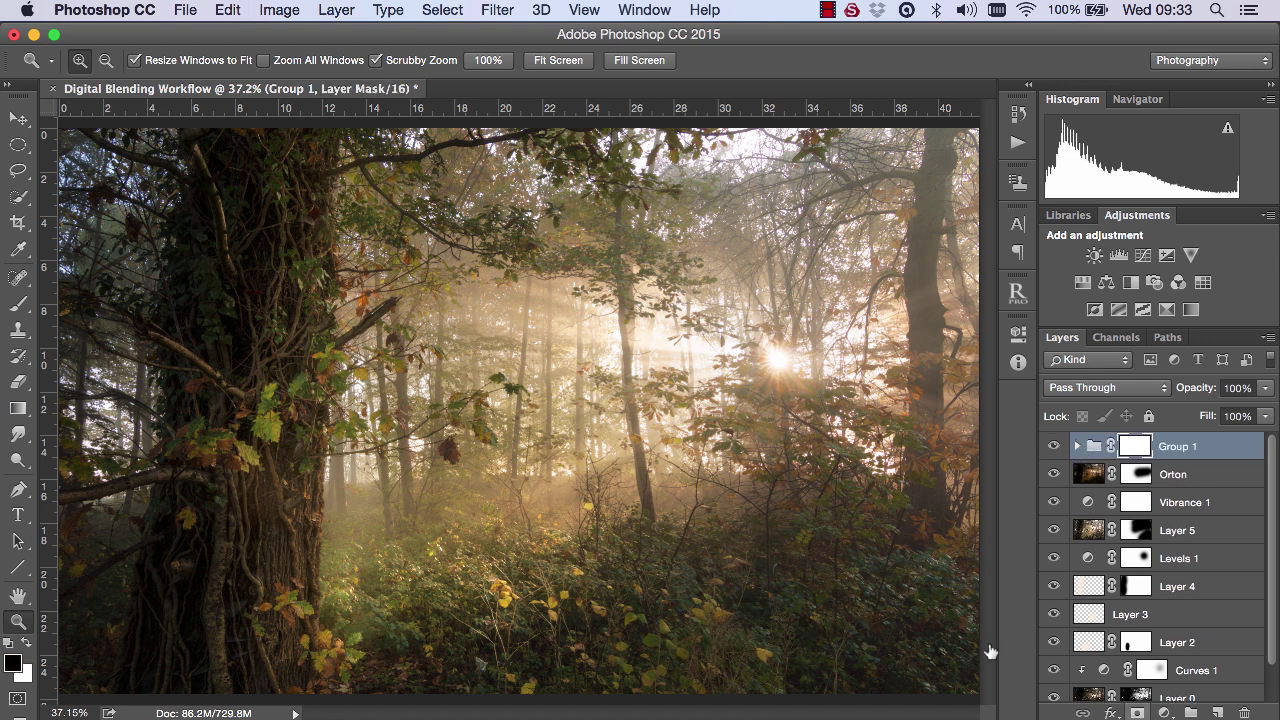
click(29, 303)
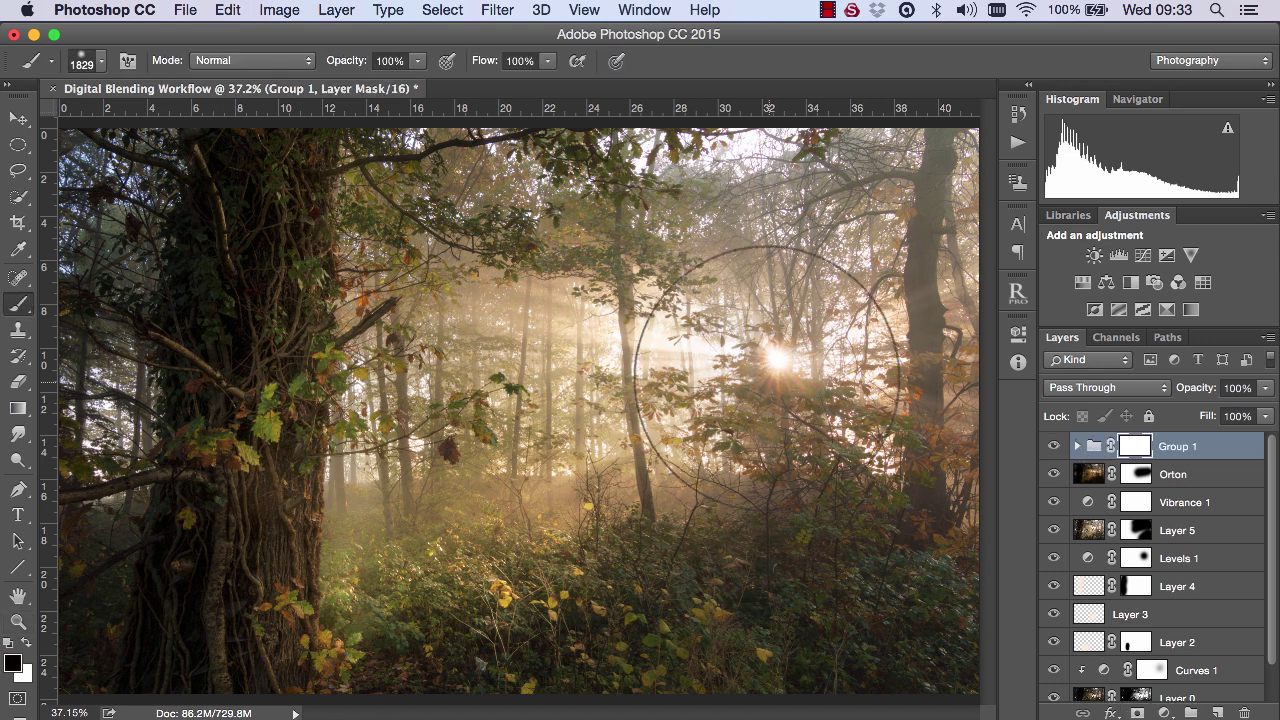
mouse_move(767, 367)
mouse_down()
mouse_move(800, 355)
mouse_move(686, 343)
mouse_move(869, 345)
mouse_move(834, 343)
mouse_move(790, 380)
mouse_move(825, 420)
mouse_up()
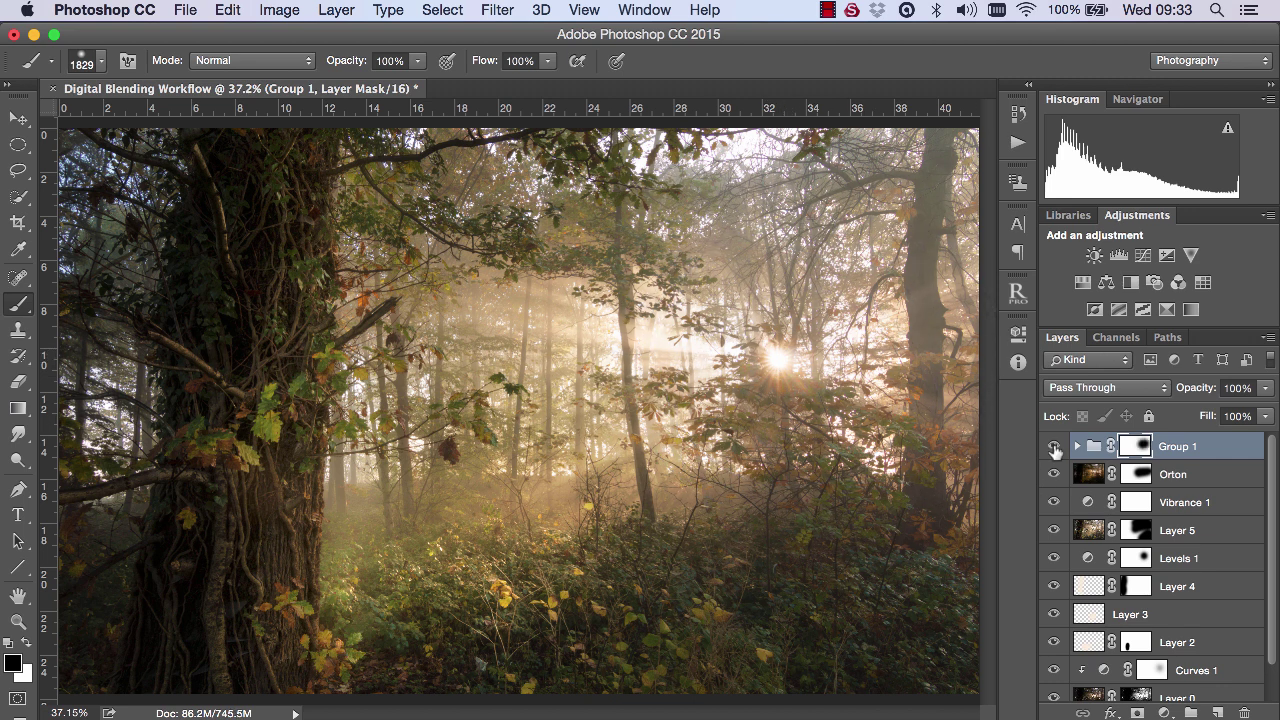
click(1054, 447)
click(1055, 448)
click(1054, 446)
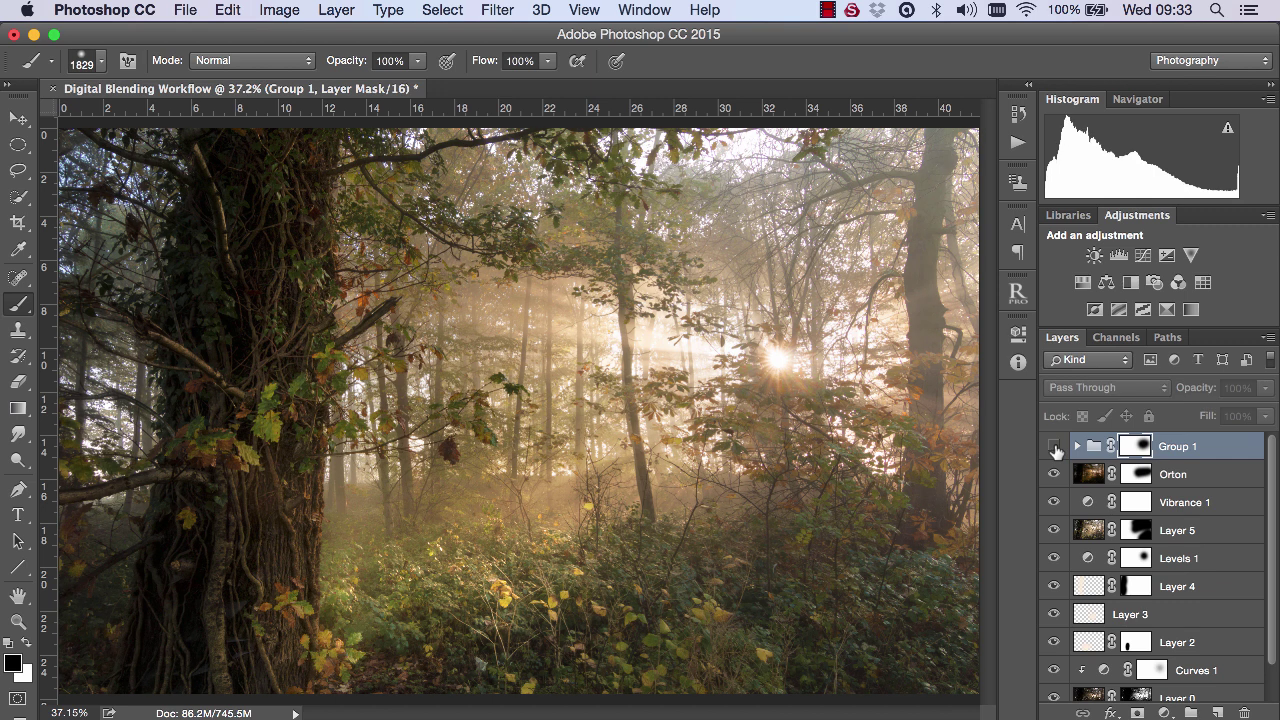
click(1054, 446)
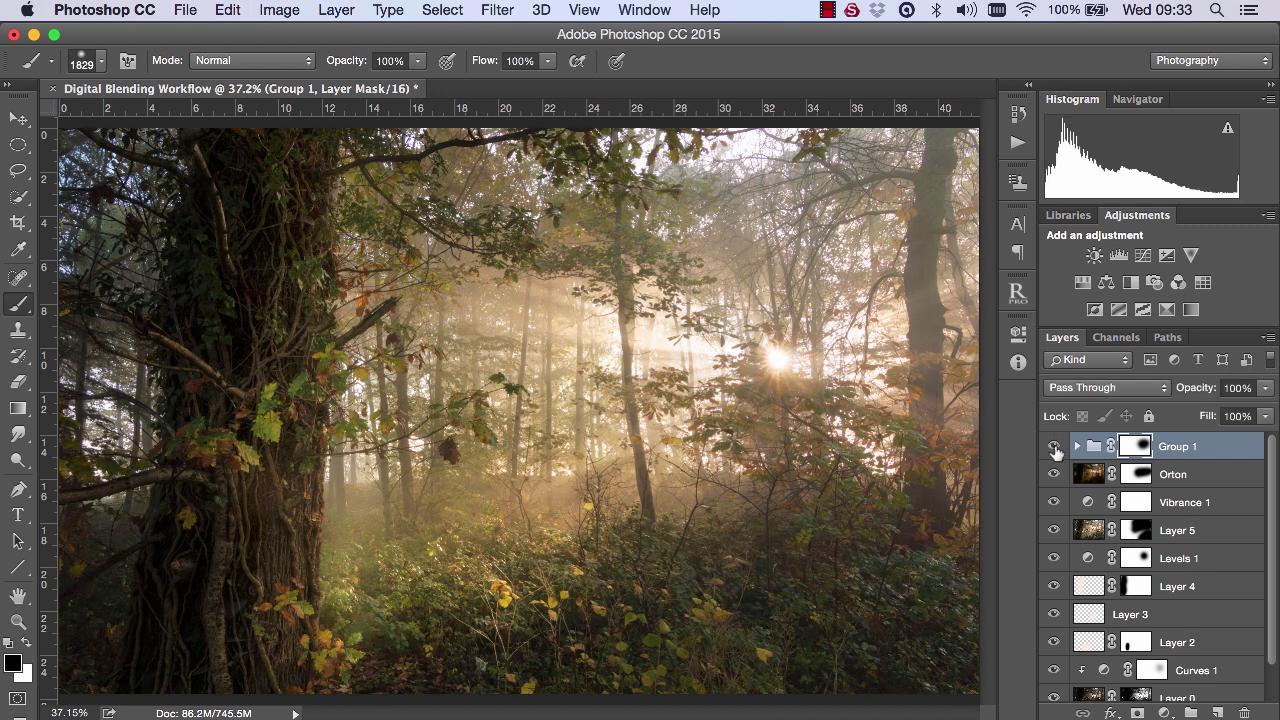
- Add a Curves 3 adjustment layer with the curve pulled down to darken the image
click(1143, 256)
drag(933, 458, 933, 466)
click(961, 321)
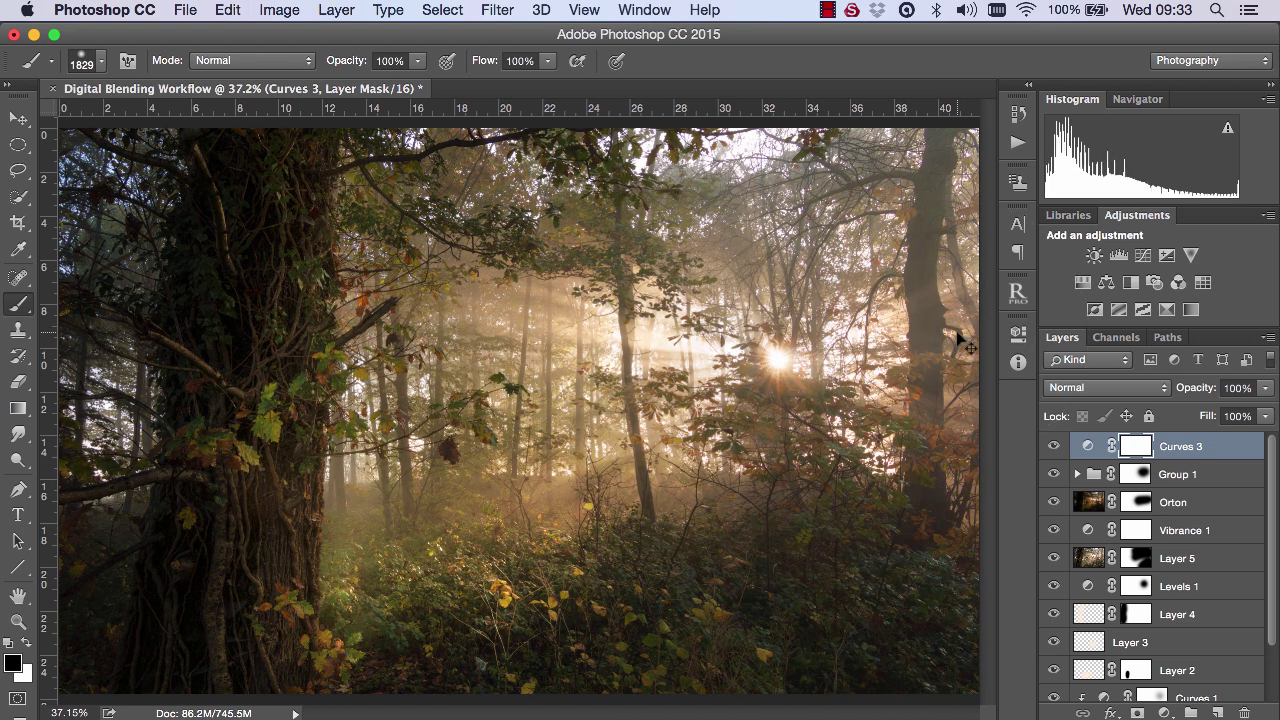
- Invert the Curves 3 mask and paint white over the lower-right foliage
key(super+i)
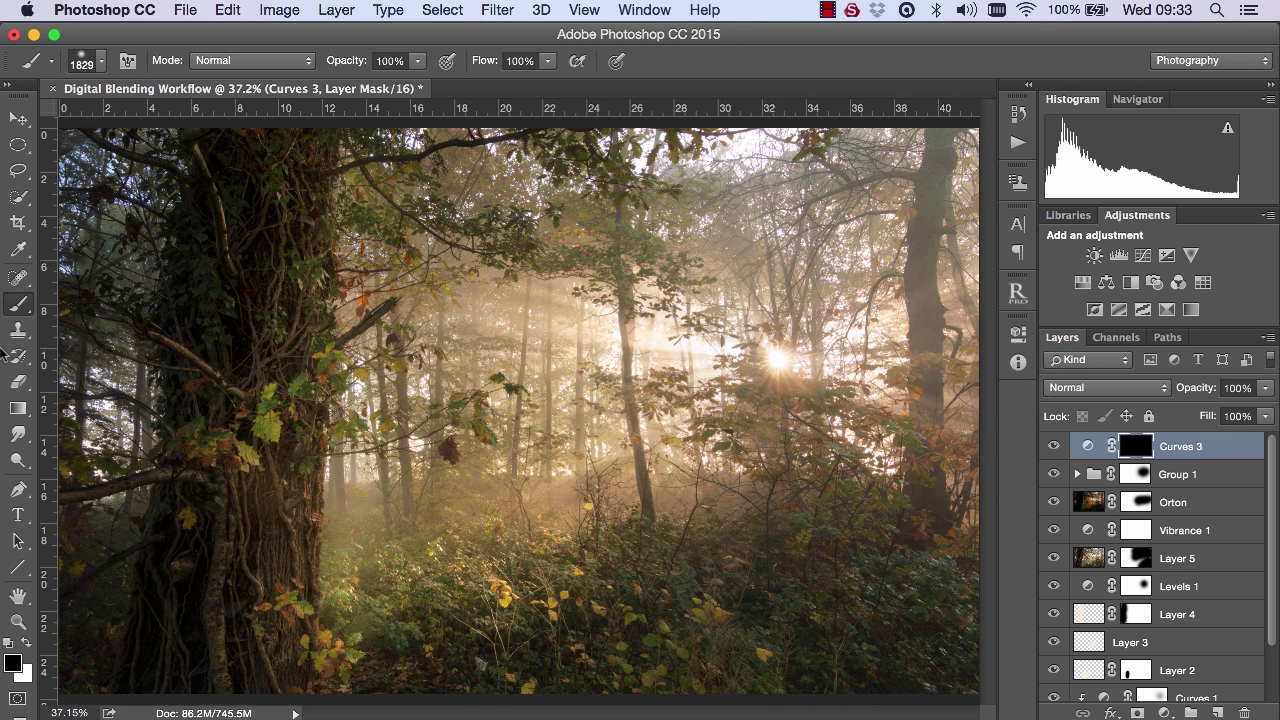
click(27, 643)
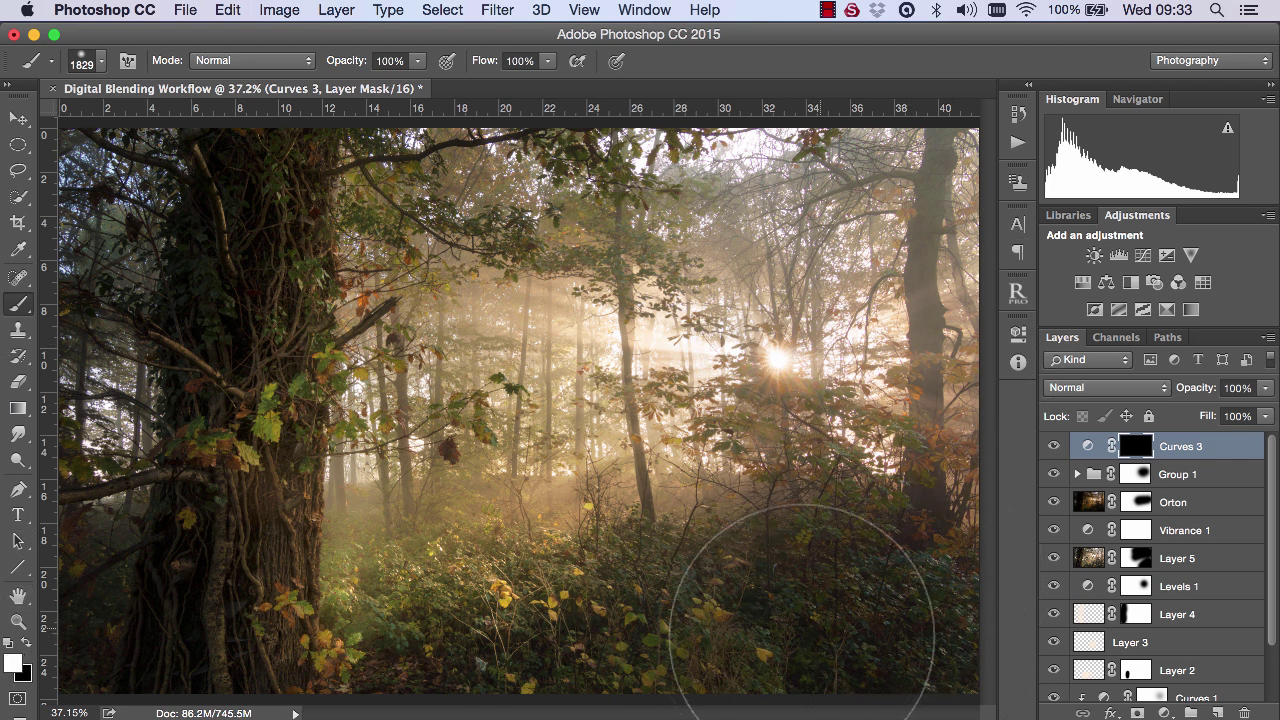
drag(757, 625, 600, 650)
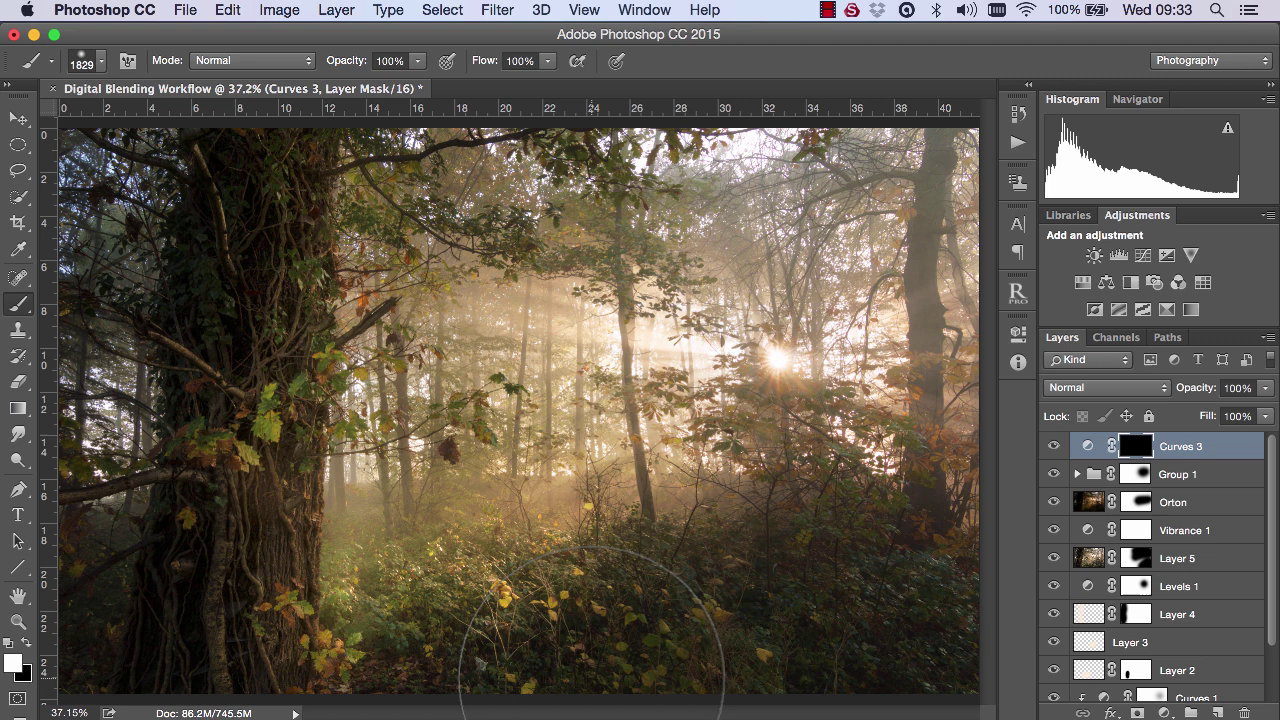
click(27, 642)
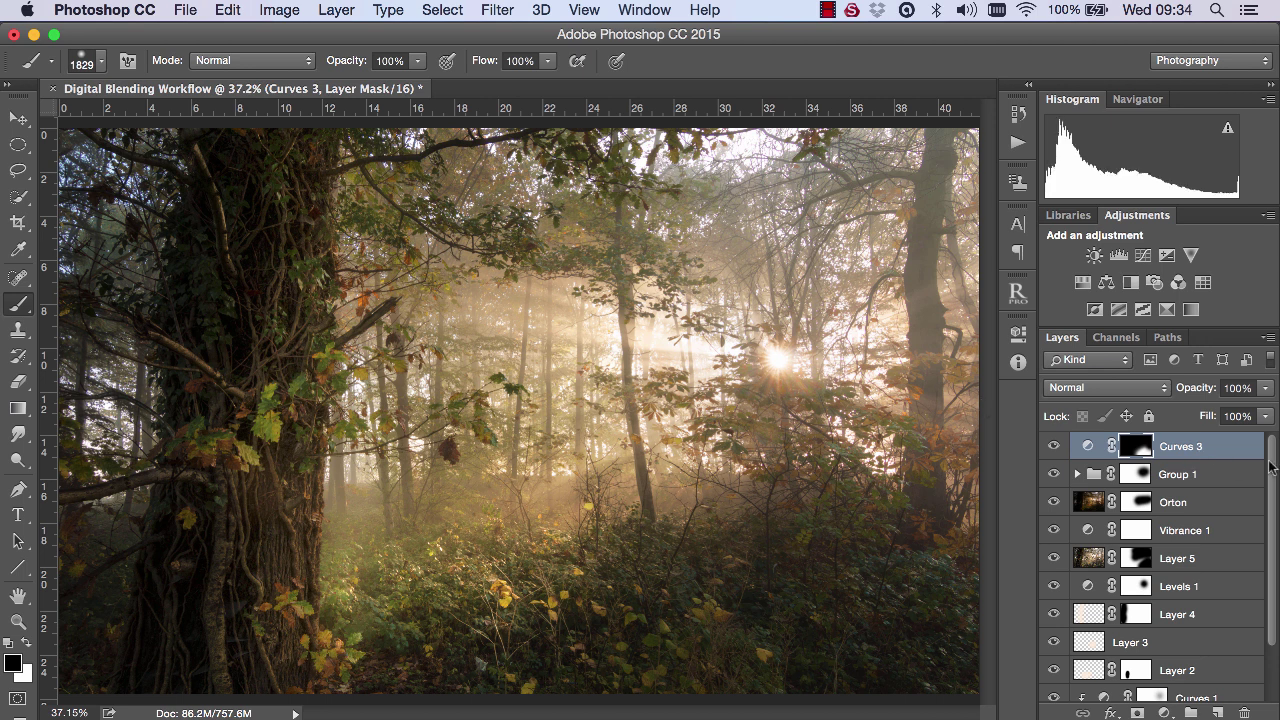
- Group Curves 3 through Layer 0 into Group 2, then hide and reshow it for a before/after comparison
scroll(1200, 600, down, 3)
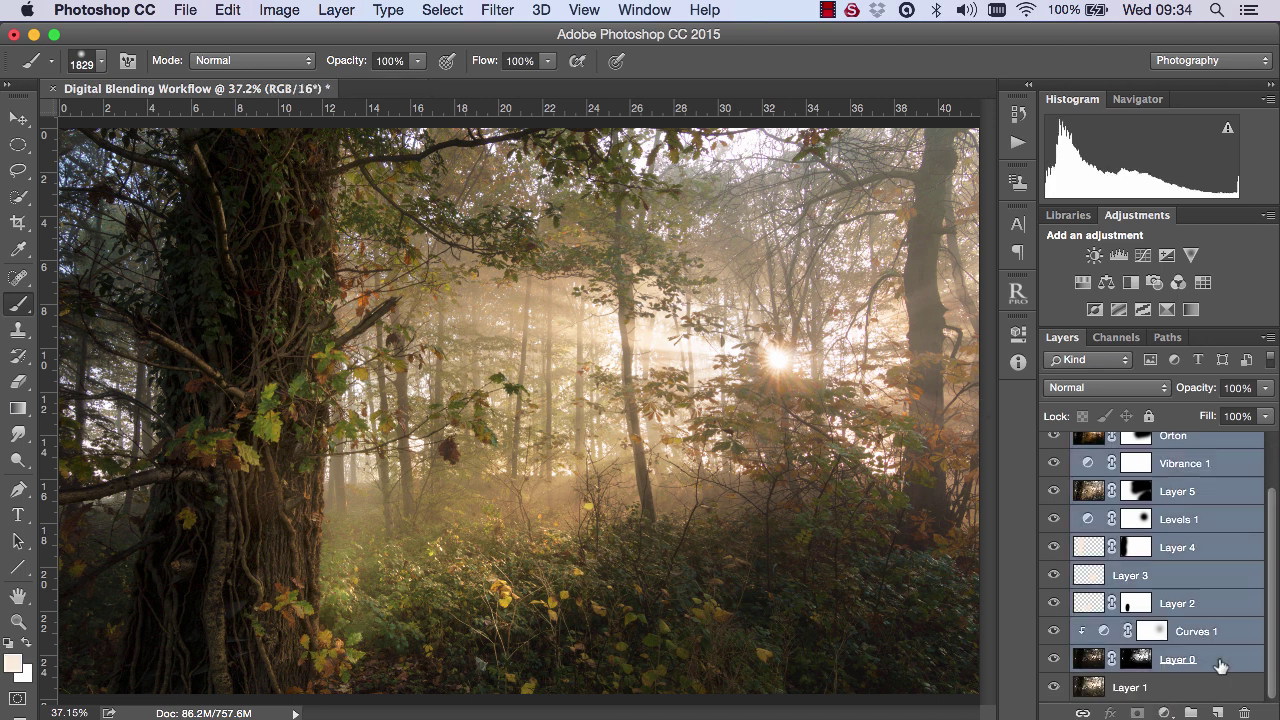
shift+click(1215, 660)
key(super+g)
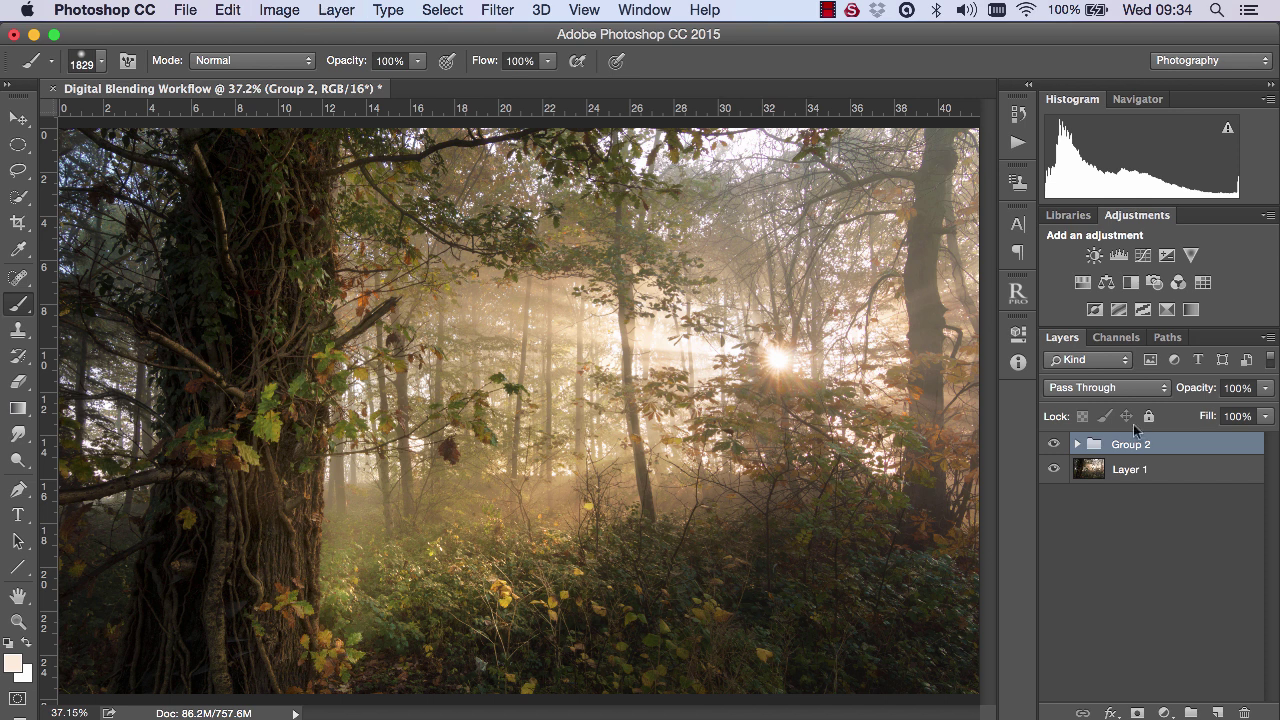
click(1054, 446)
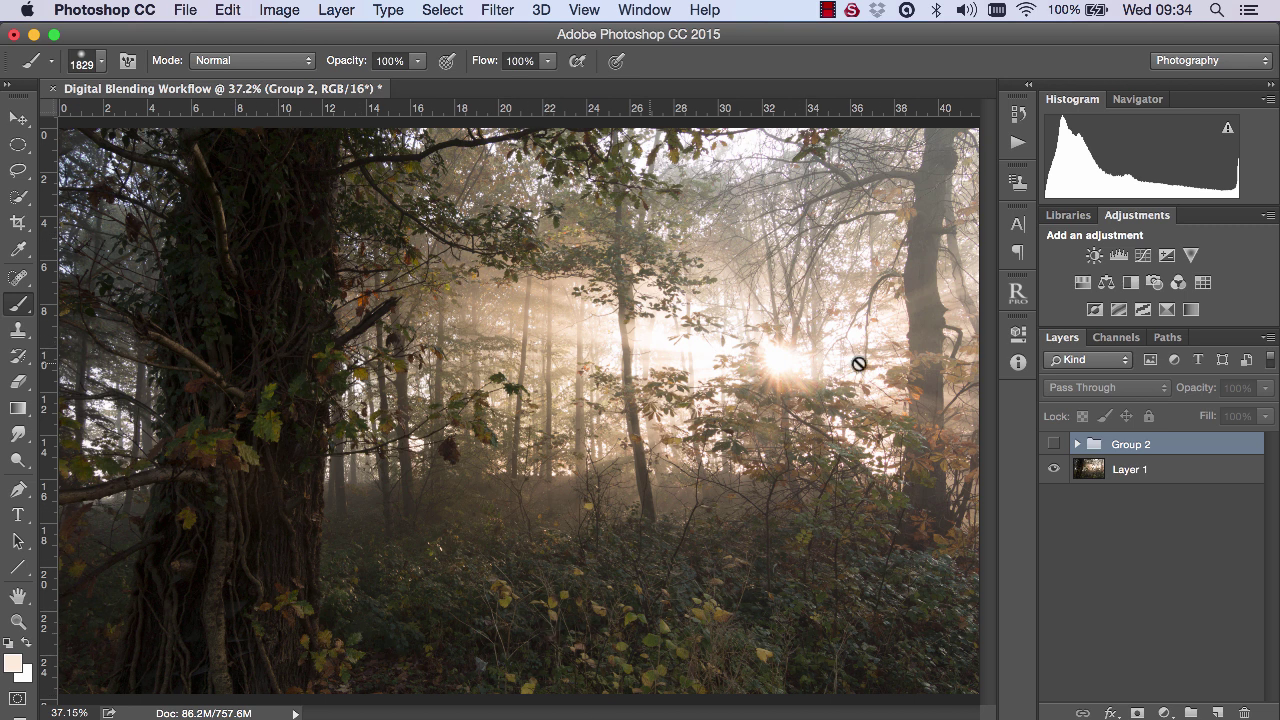
click(1053, 444)
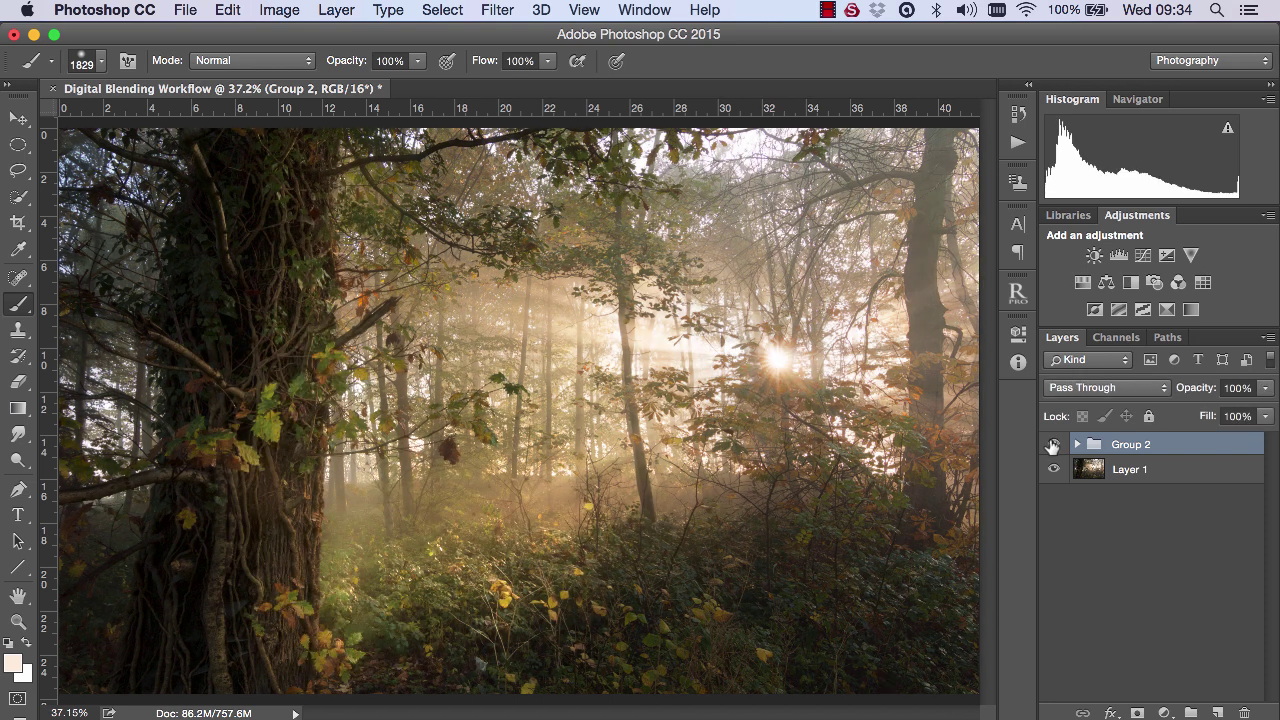